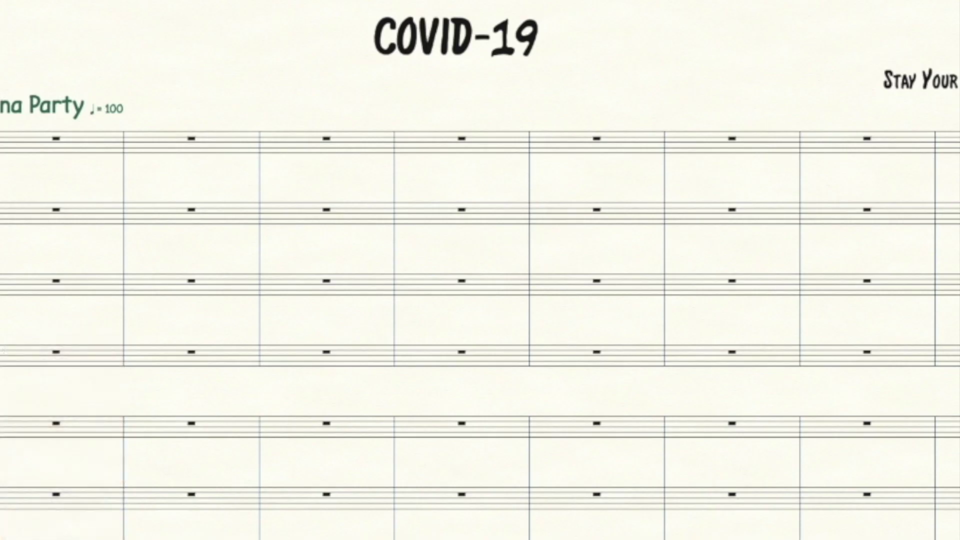
Step: Reposition the Main Tool Palette over the score, and toggle its visibility off and back on
{"action": "left_click_drag", "start_coordinate": [792, 175], "coordinate": [653, 140]}
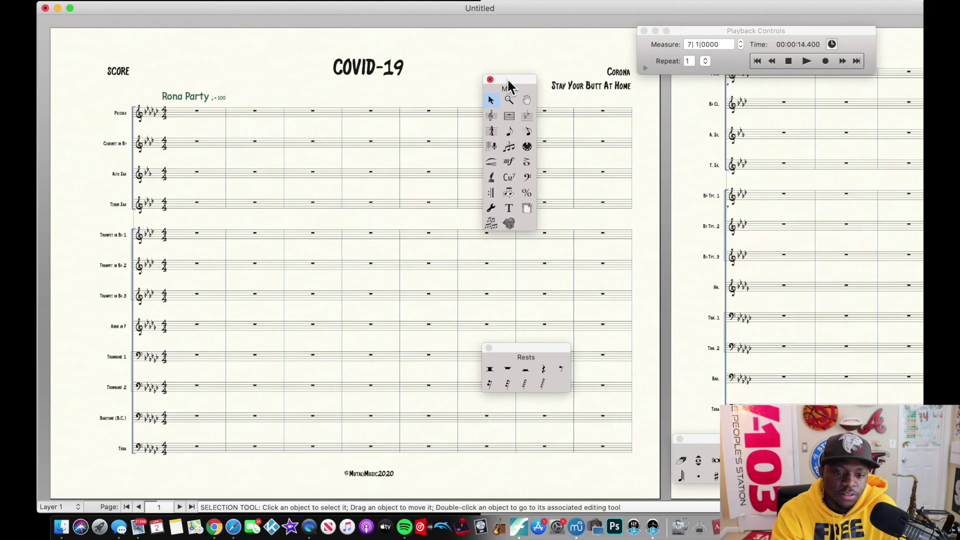
{"action": "left_click_drag", "start_coordinate": [507, 85], "coordinate": [550, 97]}
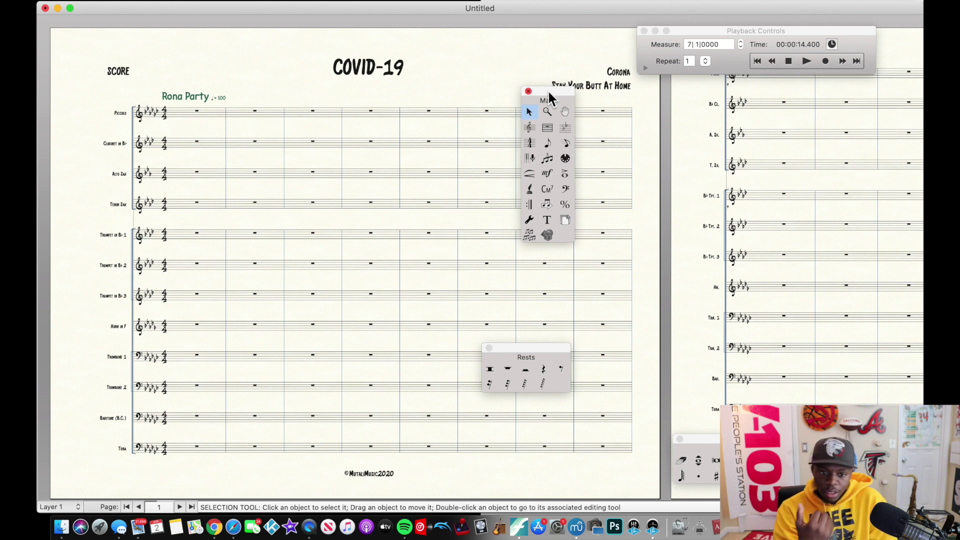
{"action": "left_click", "coordinate": [435, 3]}
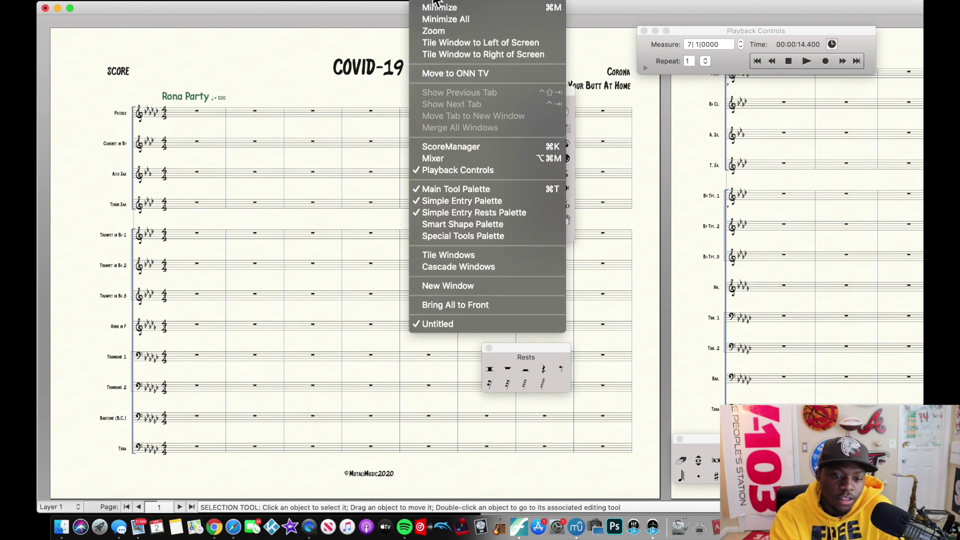
{"action": "left_click", "coordinate": [476, 190]}
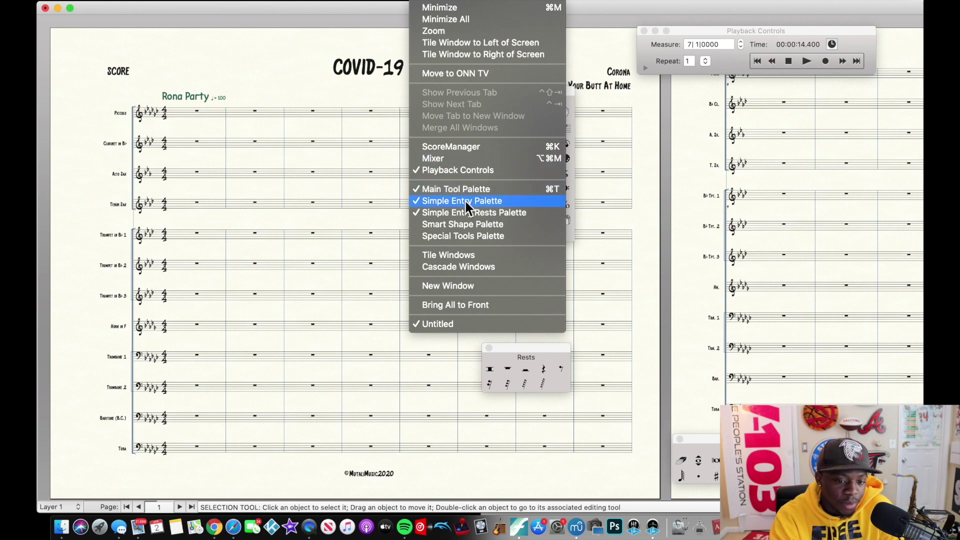
{"action": "left_click", "coordinate": [470, 188]}
{"action": "left_click", "coordinate": [433, 5]}
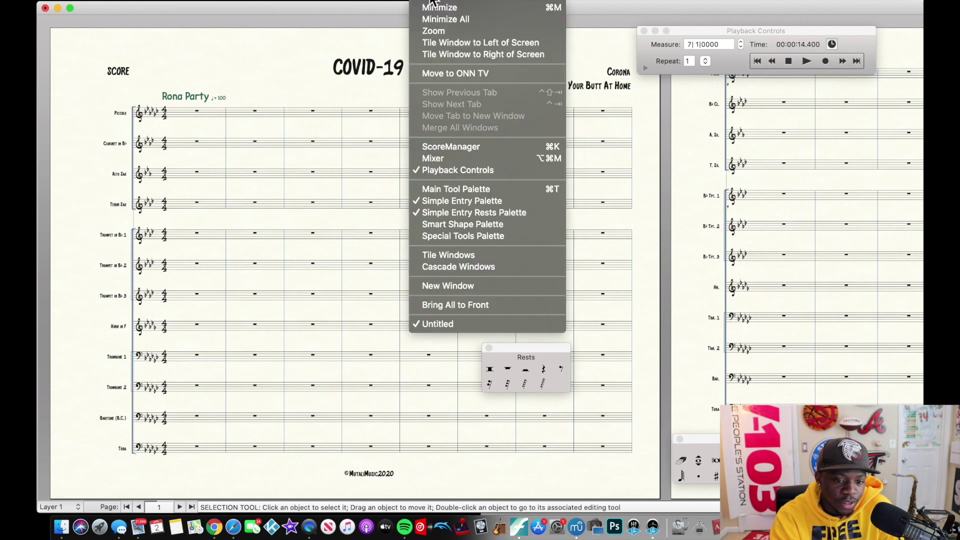
{"action": "left_click", "coordinate": [466, 190]}
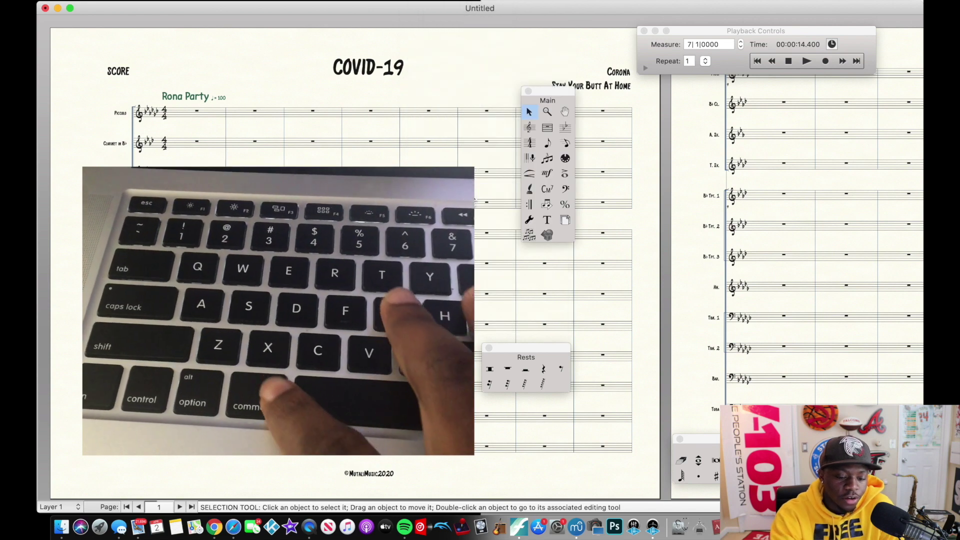
{"action": "key", "text": "super+t"}
{"action": "key", "text": "super+t"}
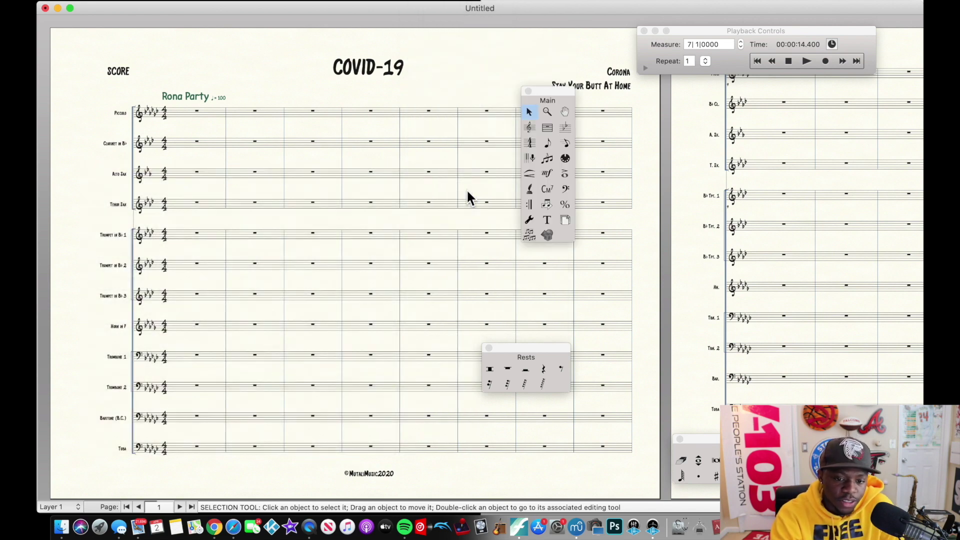
Step: Move the Main Tool Palette nearer the score's center, and select the third Clarinet measure and the Piccolo time signature
{"action": "left_click_drag", "start_coordinate": [551, 93], "coordinate": [491, 98]}
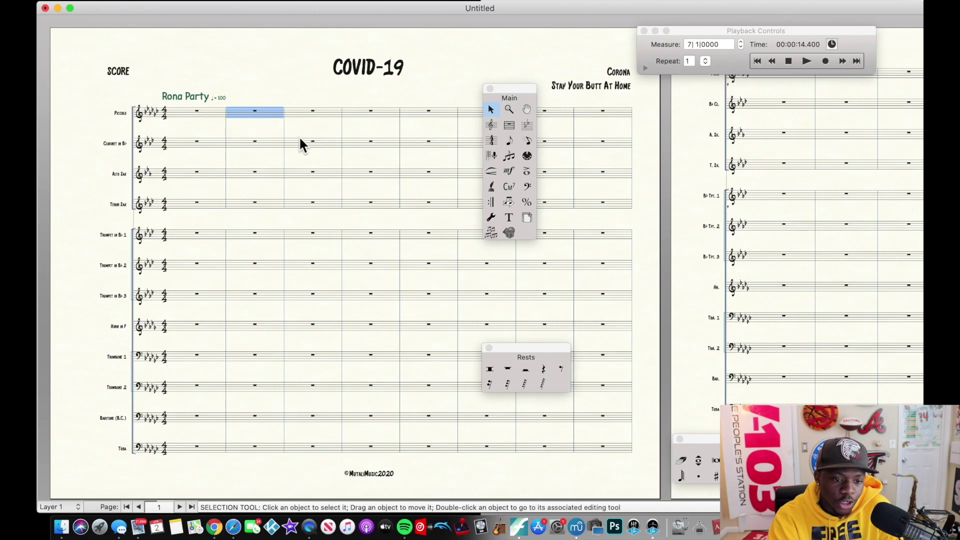
{"action": "left_click", "coordinate": [300, 142]}
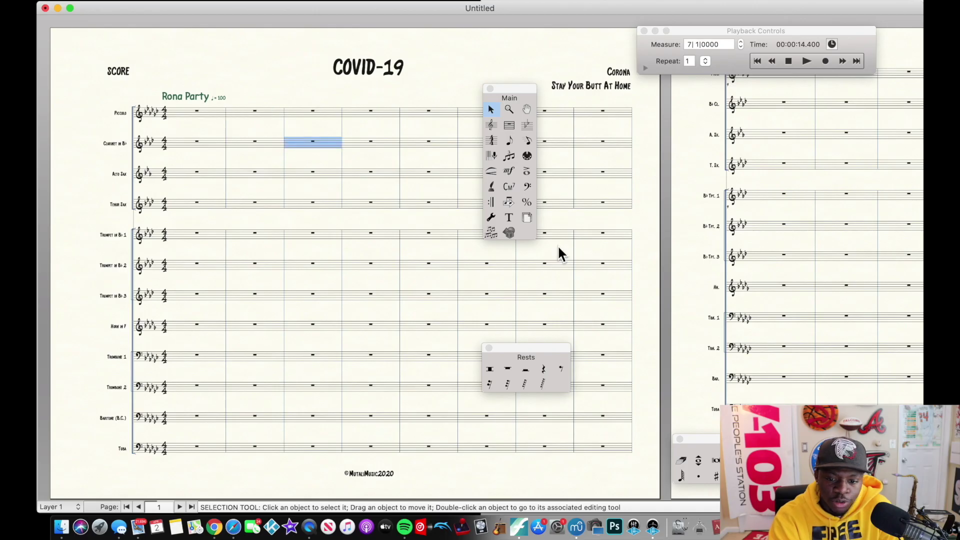
{"action": "scroll", "coordinate": [619, 215], "scroll_direction": "right", "scroll_amount": 5}
{"action": "scroll", "coordinate": [621, 214], "scroll_direction": "left", "scroll_amount": 5}
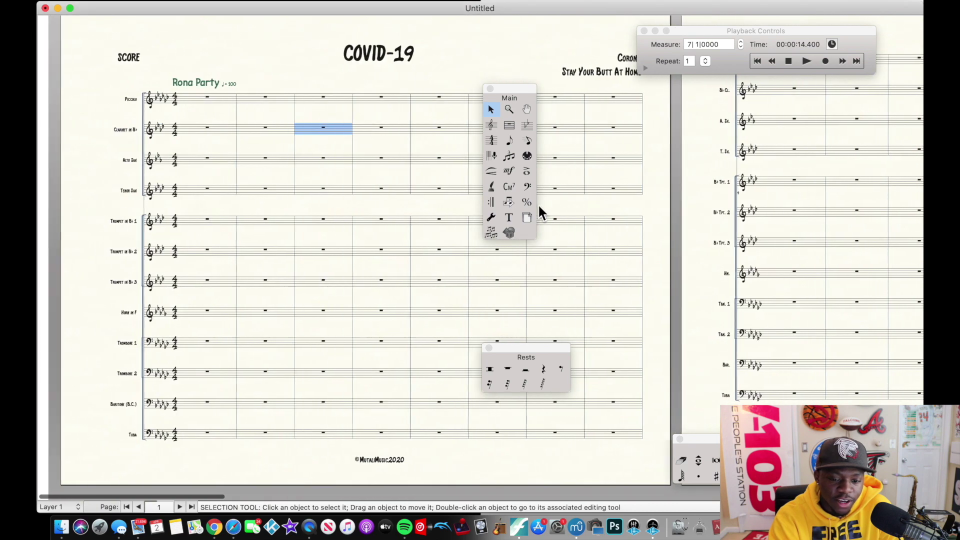
{"action": "left_click", "coordinate": [165, 104]}
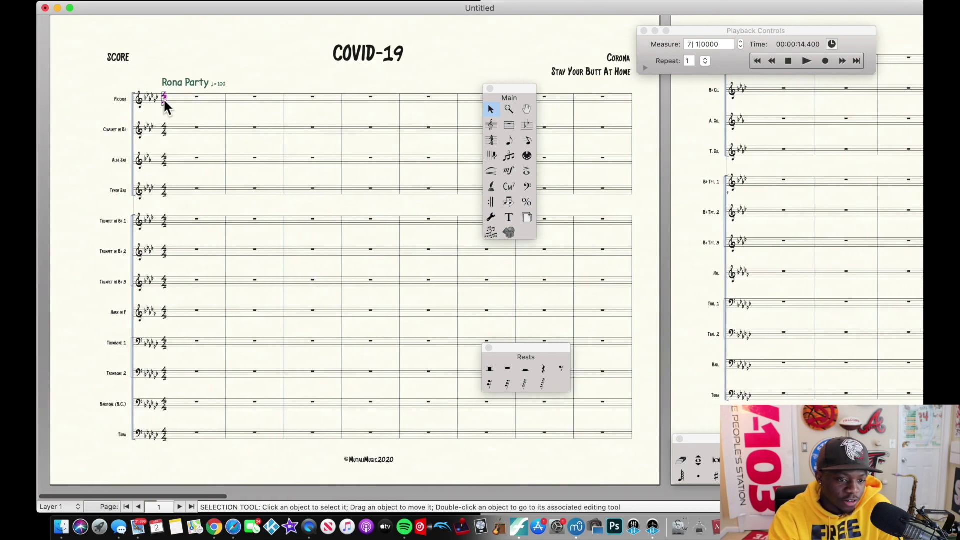
Step: Open the score title for editing, delete its ending, retype it as "D-19", and return to the Selection Tool
{"action": "left_click", "coordinate": [352, 56]}
{"action": "double_click", "coordinate": [351, 57]}
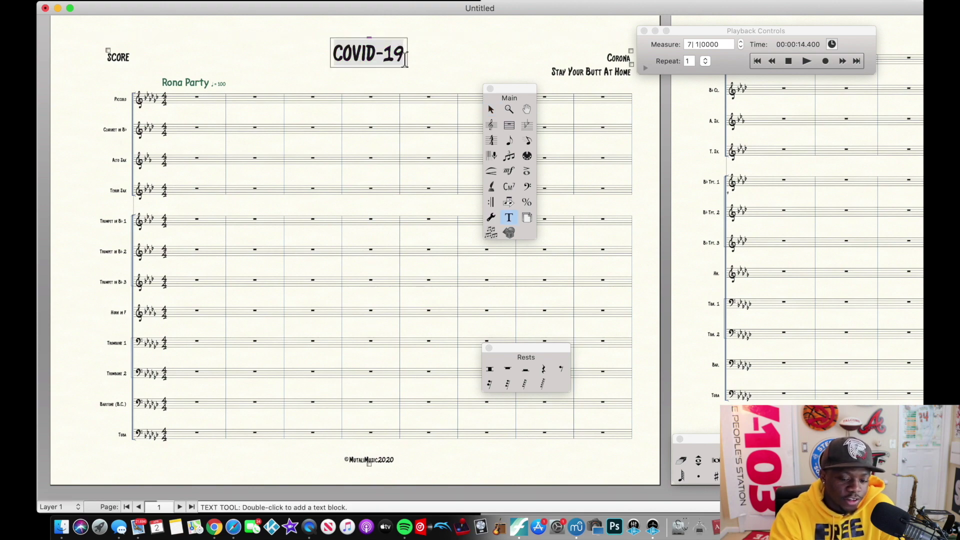
{"action": "key", "text": "BackSpace"}
{"action": "key", "text": "BackSpace"}
{"action": "key", "text": "BackSpace"}
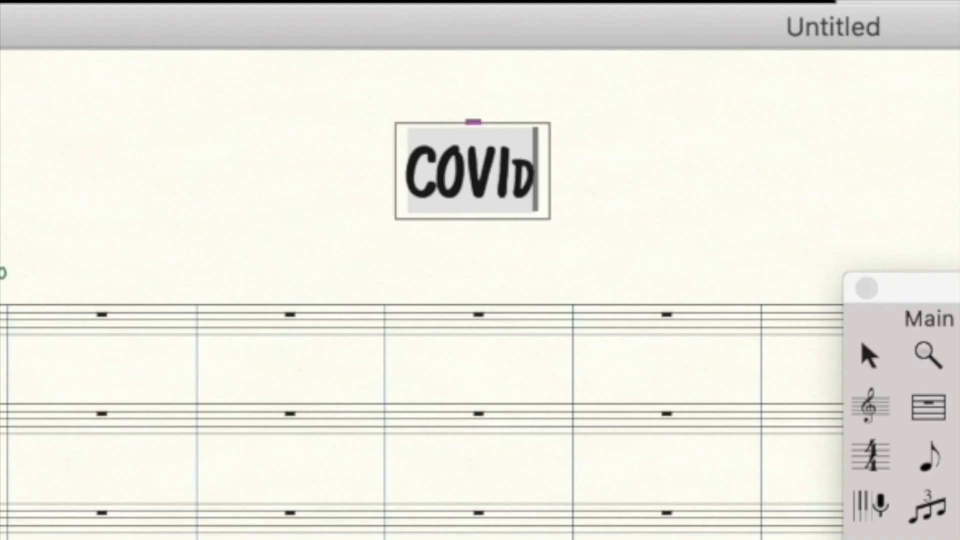
{"action": "key", "text": "BackSpace"}
{"action": "type", "text": "D-19"}
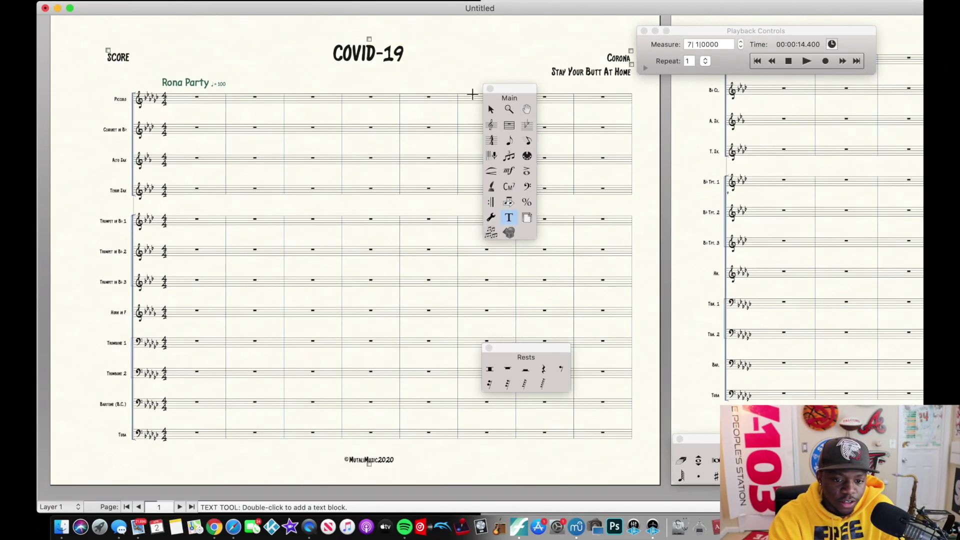
{"action": "key", "text": "Escape"}
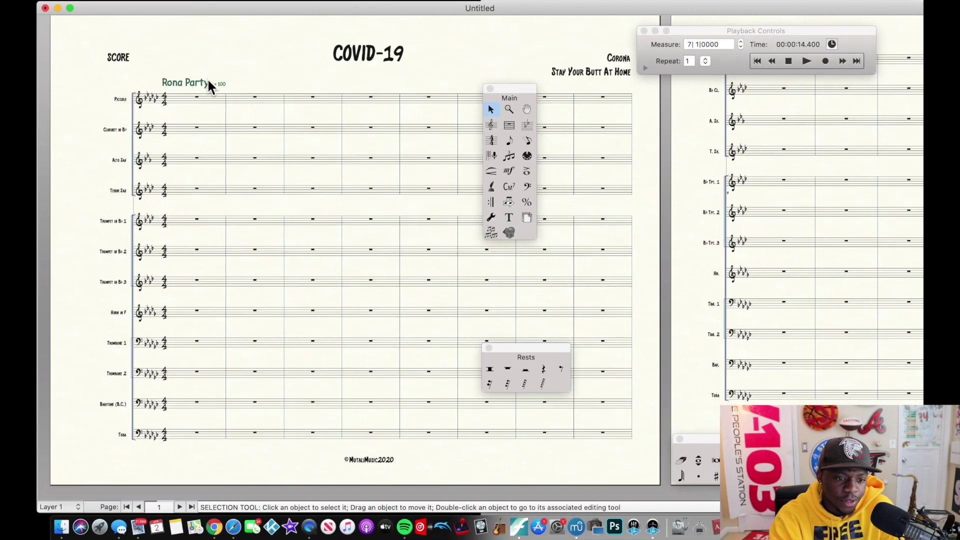
Step: Open the time signature settings from the Piccolo's 4/4 and cancel them without changes
{"action": "double_click", "coordinate": [163, 97]}
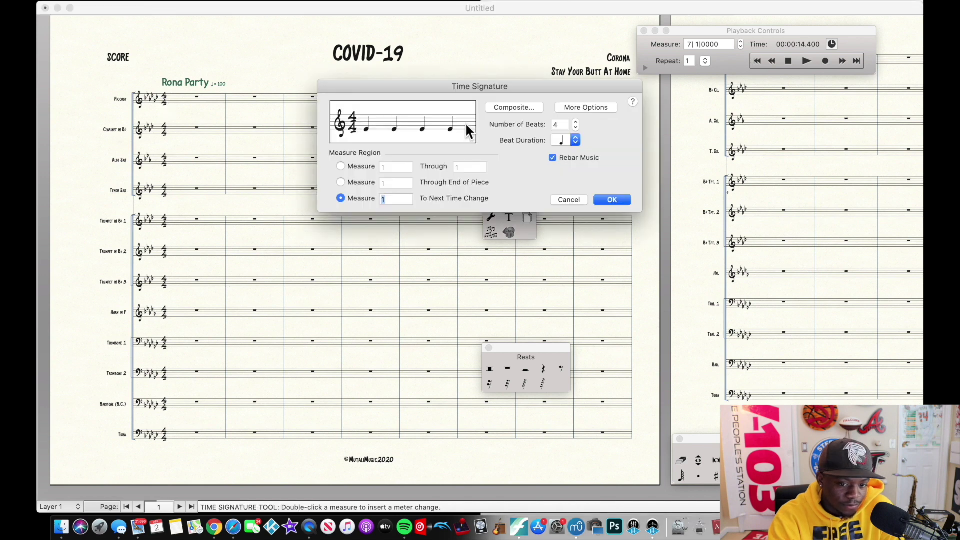
{"action": "left_click", "coordinate": [569, 199]}
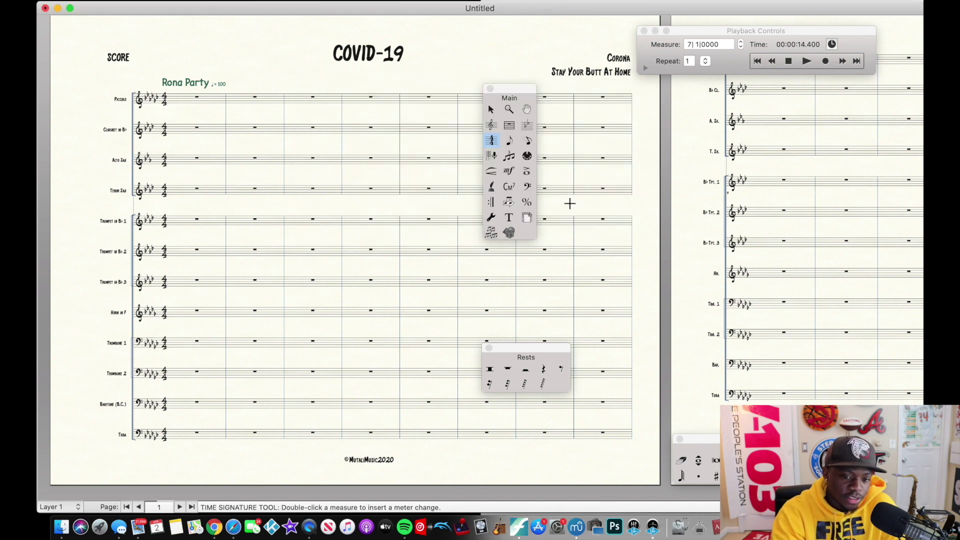
{"action": "key", "text": "Escape"}
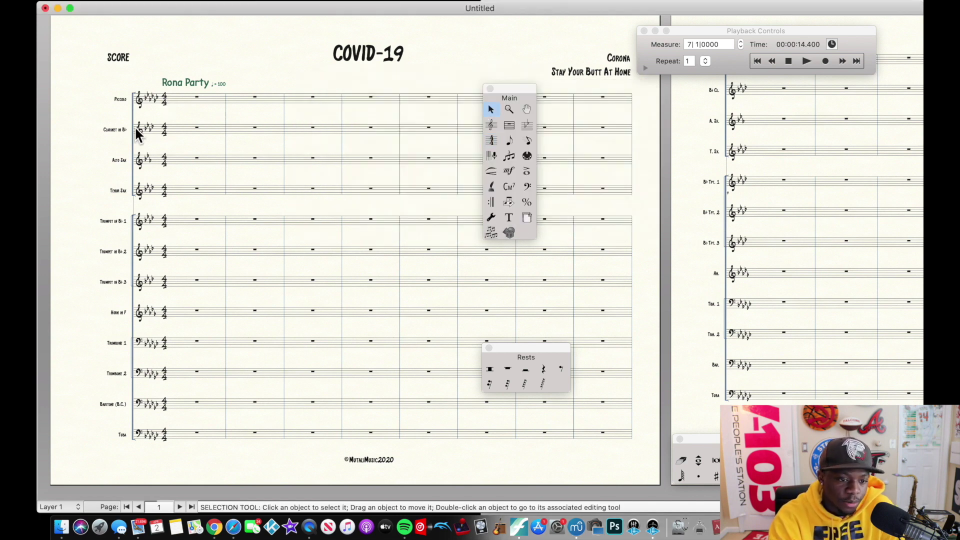
Step: Open and cancel the Piccolo's key signature settings, and open its staff name before returning to the Selection Tool
{"action": "double_click", "coordinate": [155, 98]}
{"action": "left_click", "coordinate": [532, 316]}
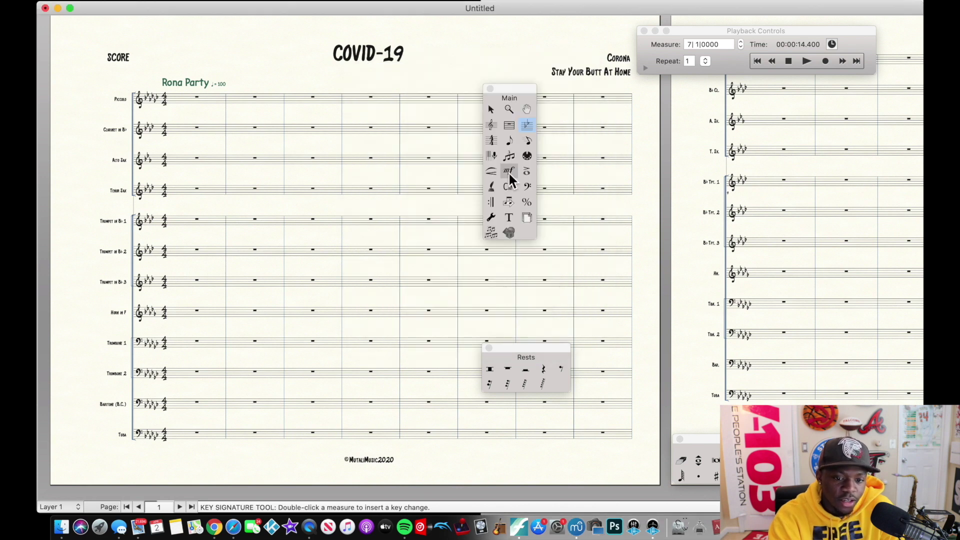
{"action": "left_click", "coordinate": [492, 112]}
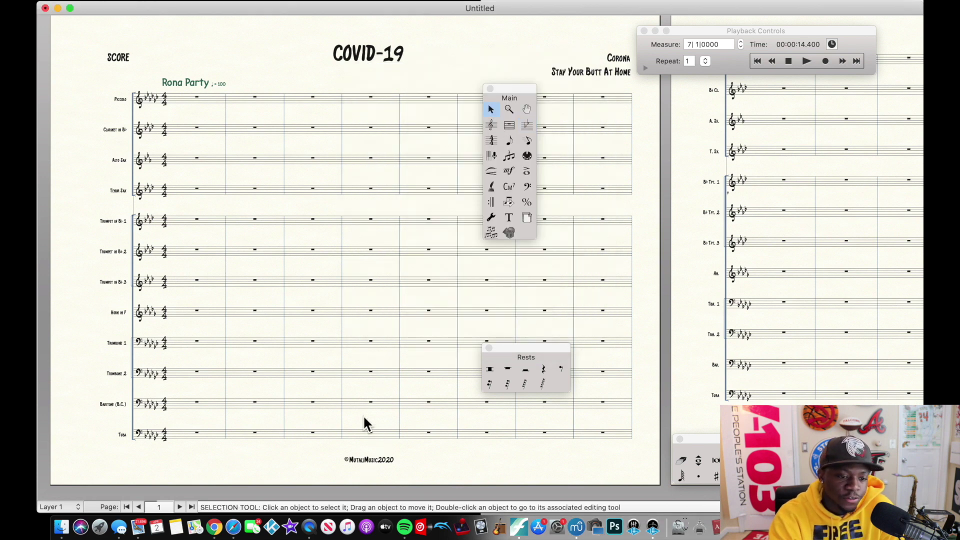
{"action": "double_click", "coordinate": [122, 97]}
{"action": "left_click", "coordinate": [492, 111]}
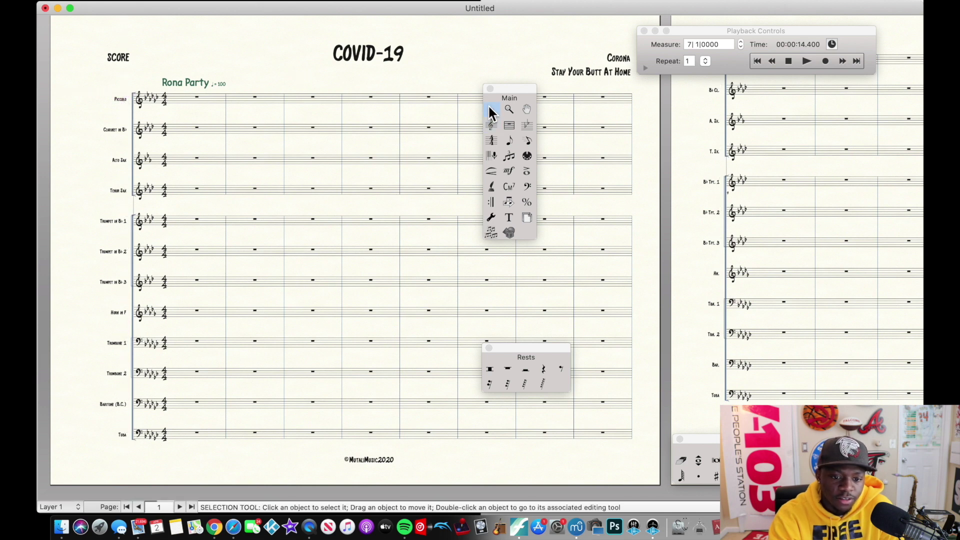
Step: Place a whole note in the third Piccolo measure, and select Piccolo measures 3 through 6 with the Selection Tool
{"action": "left_click", "coordinate": [509, 140]}
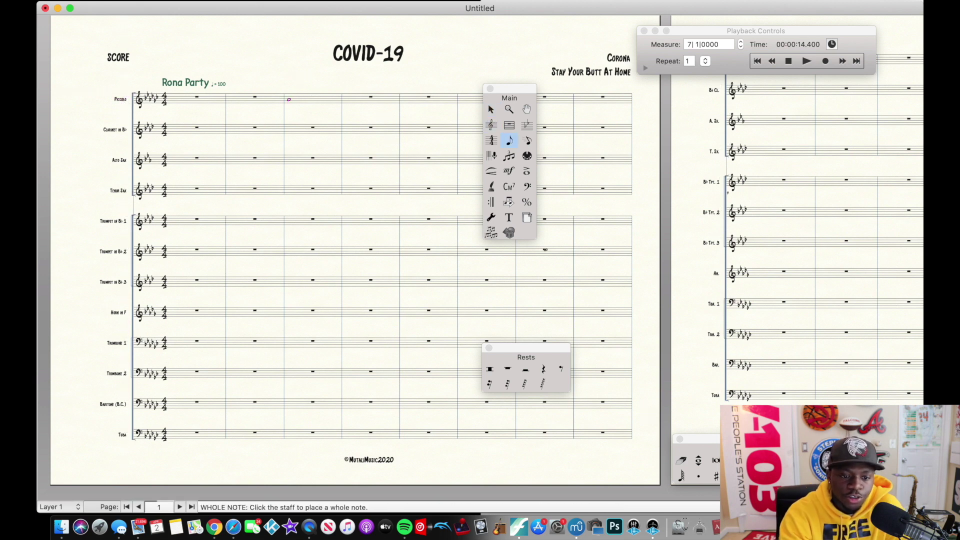
{"action": "left_click", "coordinate": [494, 110]}
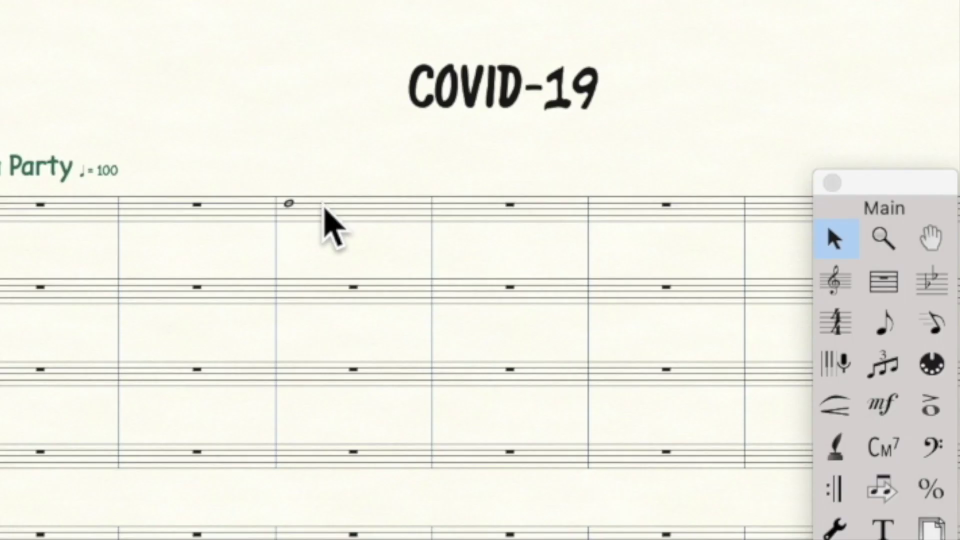
{"action": "left_click_drag", "start_coordinate": [324, 209], "coordinate": [745, 199]}
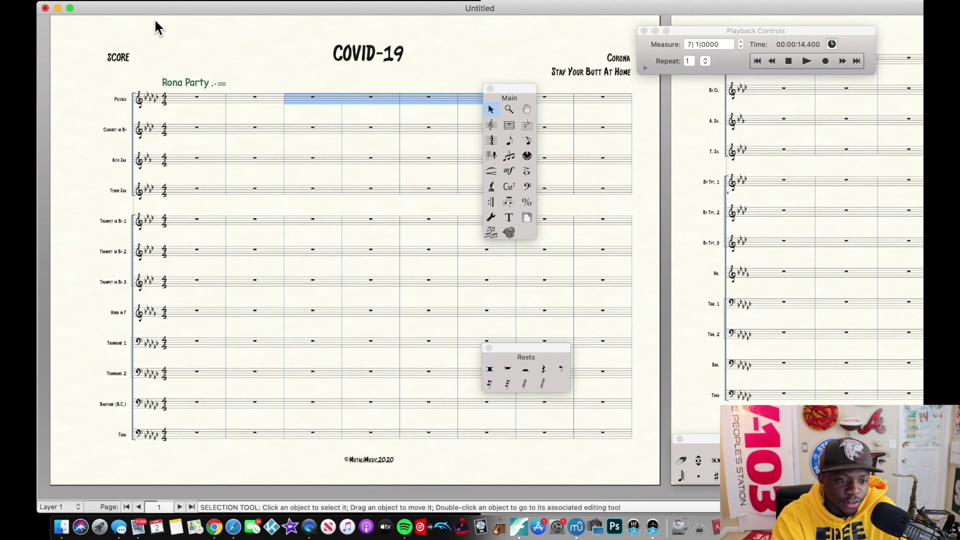
{"action": "left_click_drag", "start_coordinate": [368, 53], "coordinate": [349, 56]}
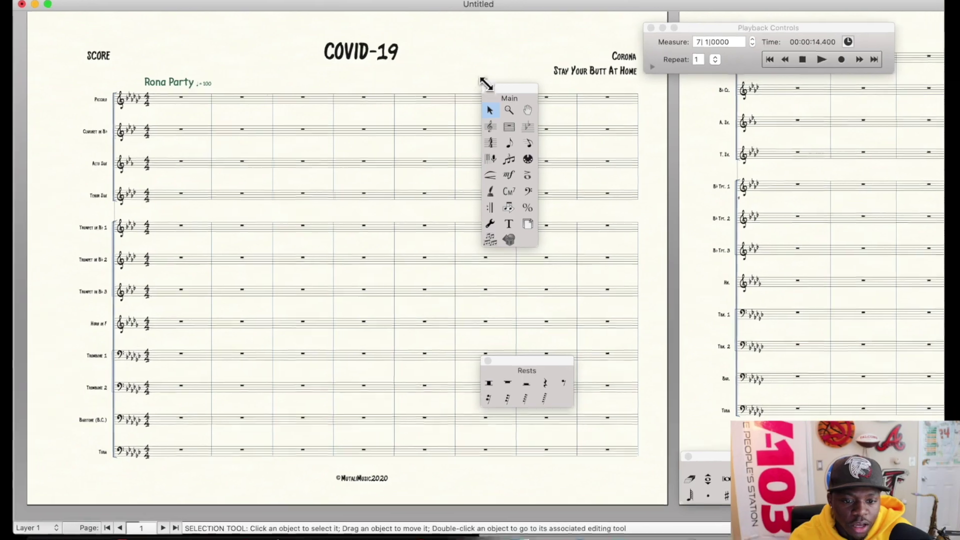
Step: Use the Zoom Tool to magnify the area around the title on the first page
{"action": "left_click", "coordinate": [509, 109]}
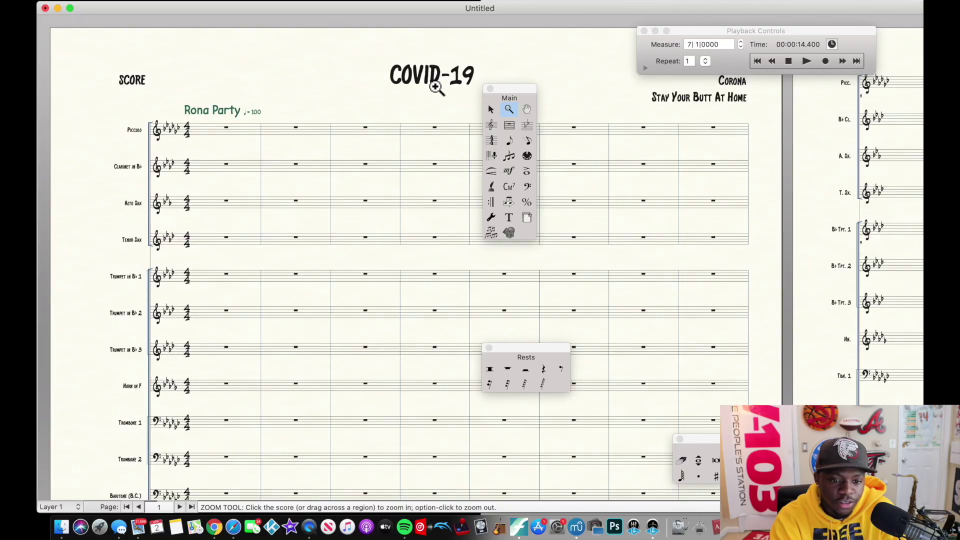
{"action": "left_click", "coordinate": [440, 86]}
{"action": "left_click", "coordinate": [453, 92]}
{"action": "key", "text": "super+1"}
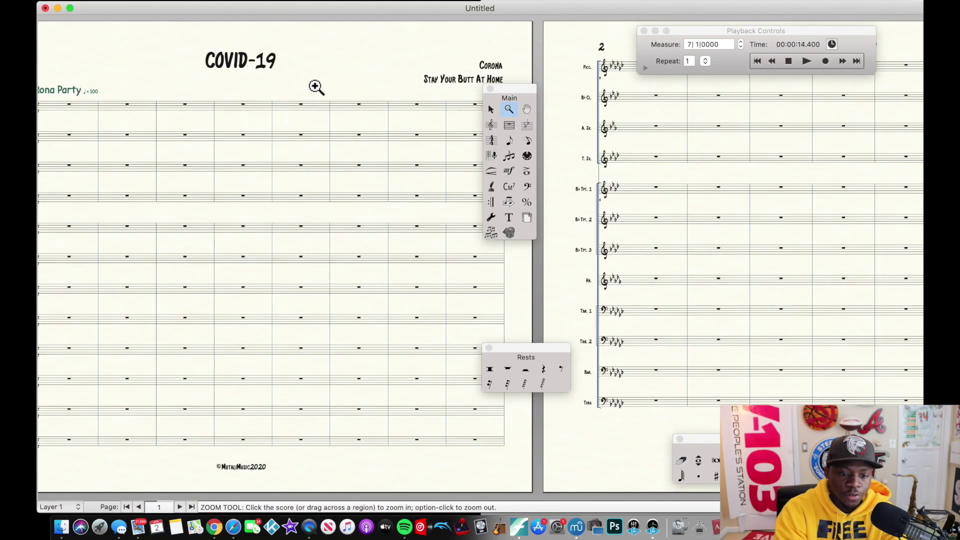
{"action": "left_click", "coordinate": [300, 83]}
{"action": "left_click", "coordinate": [332, 90]}
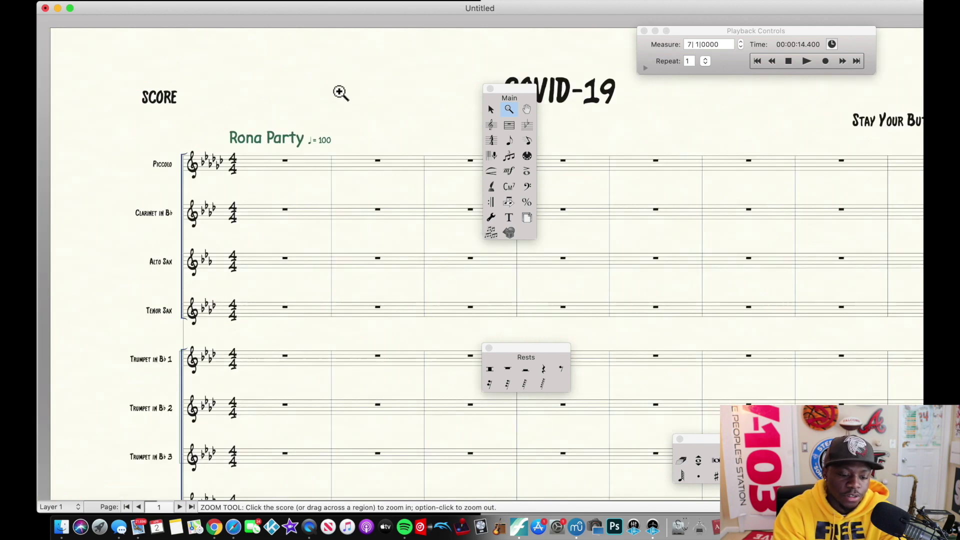
Step: Zoom out with the Zoom Tool until several pages fit in view, and magnify the first page again
{"action": "left_click", "coordinate": [383, 120], "text": "alt"}
{"action": "left_click", "coordinate": [384, 120], "text": "alt"}
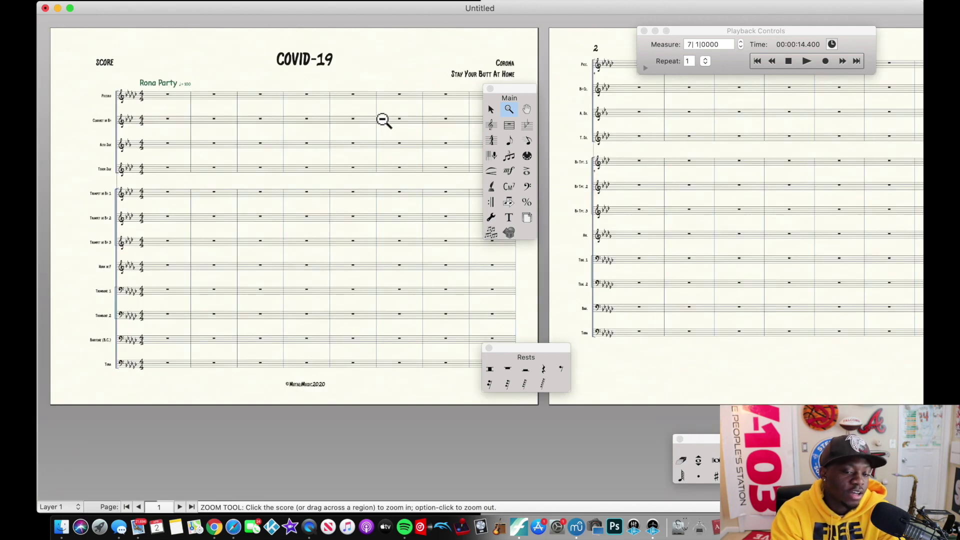
{"action": "left_click", "coordinate": [383, 120], "text": "alt"}
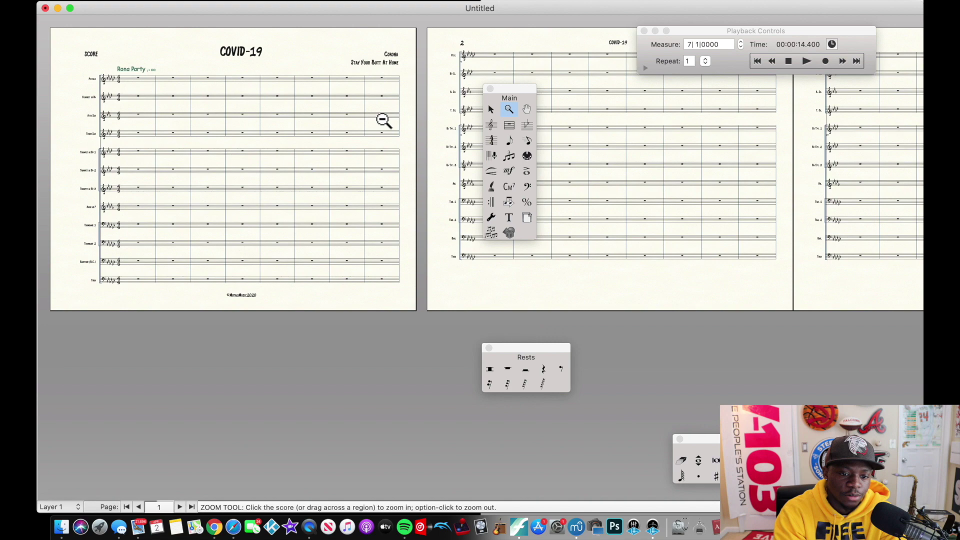
{"action": "left_click", "coordinate": [383, 120]}
{"action": "left_click", "coordinate": [383, 120]}
{"action": "left_click", "coordinate": [384, 120], "text": "alt"}
{"action": "left_click", "coordinate": [383, 120]}
{"action": "left_click", "coordinate": [384, 120]}
Step: Activate the Measure Tool, and zoom the score far out and back in on the last page
{"action": "left_click", "coordinate": [509, 125]}
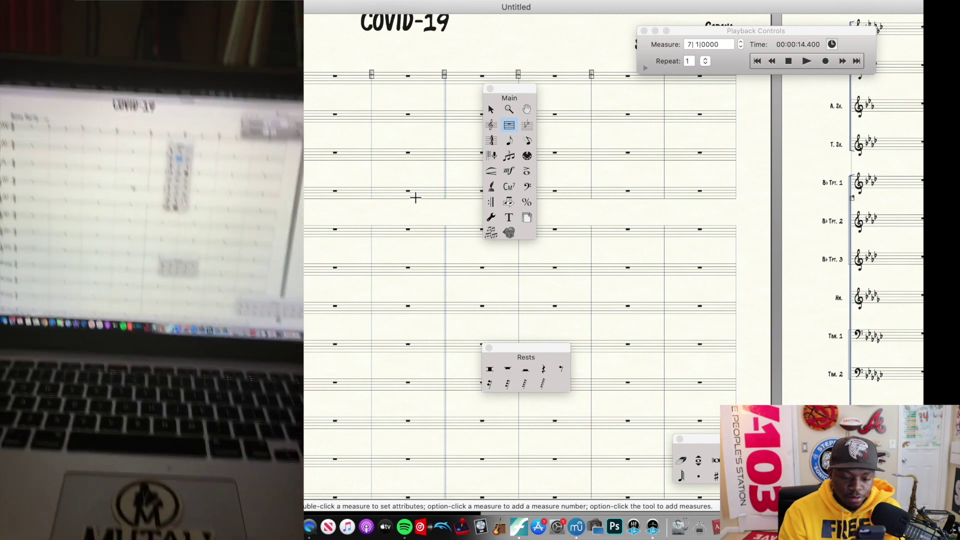
{"action": "scroll", "coordinate": [414, 198], "scroll_direction": "down", "scroll_amount": 6}
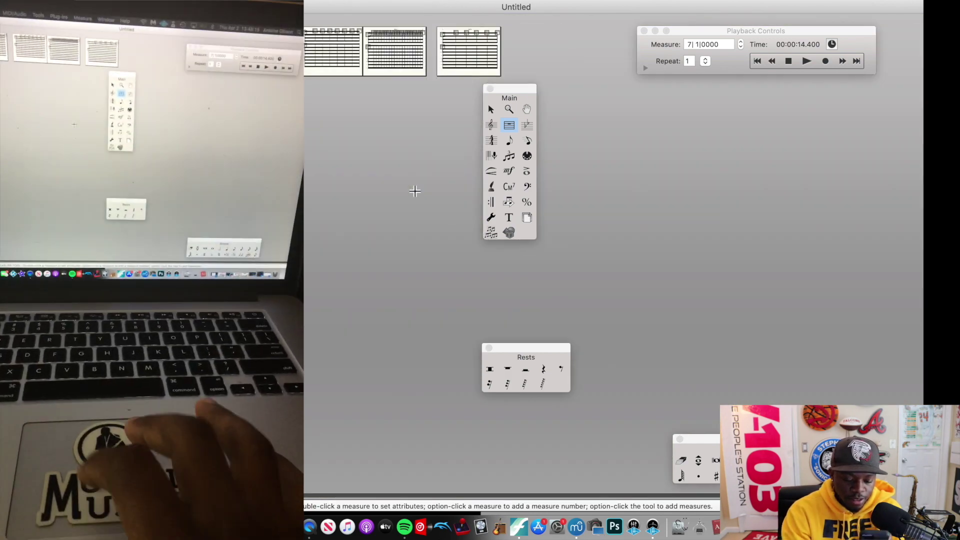
{"action": "scroll", "coordinate": [415, 191], "scroll_direction": "up", "scroll_amount": 3}
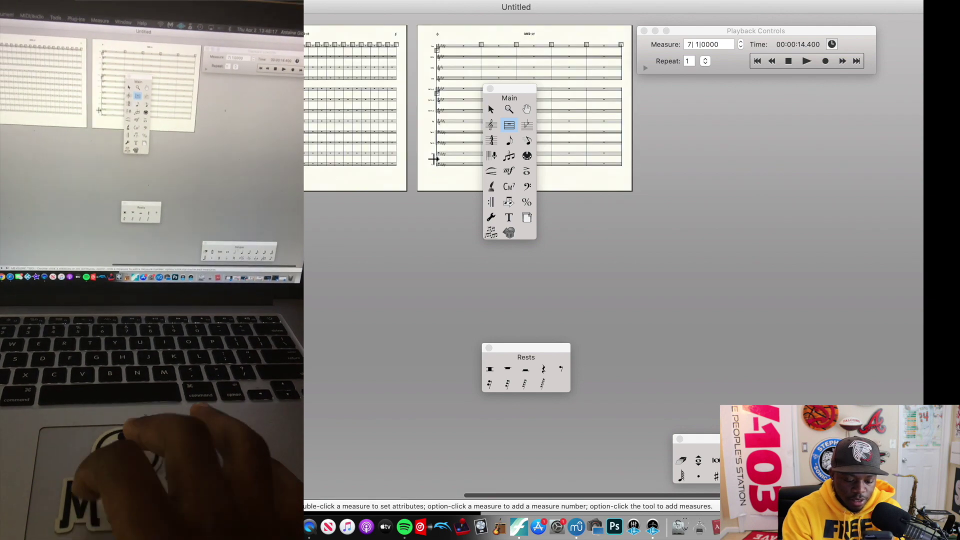
{"action": "scroll", "coordinate": [433, 159], "scroll_direction": "up", "scroll_amount": 3}
{"action": "scroll", "coordinate": [433, 158], "scroll_direction": "up", "scroll_amount": 3}
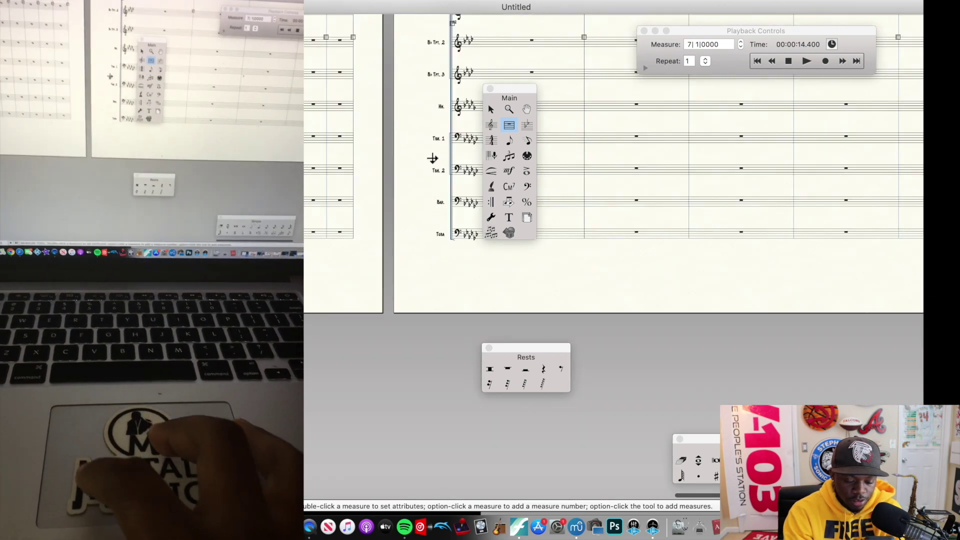
{"action": "scroll", "coordinate": [433, 159], "scroll_direction": "up", "scroll_amount": 3}
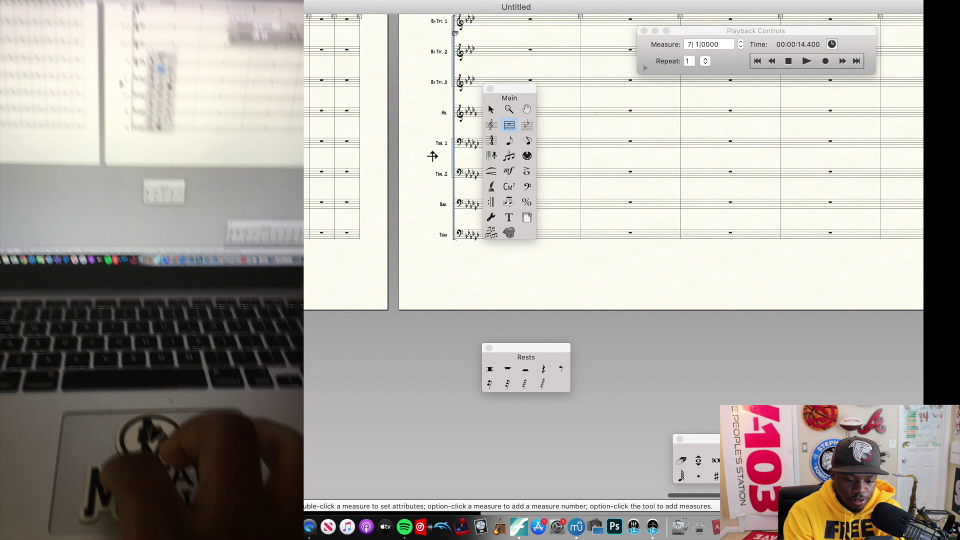
Step: Activate the Hand Grabber Tool and move the view back and forth across the score pages
{"action": "scroll", "coordinate": [437, 139], "scroll_direction": "up", "scroll_amount": 5}
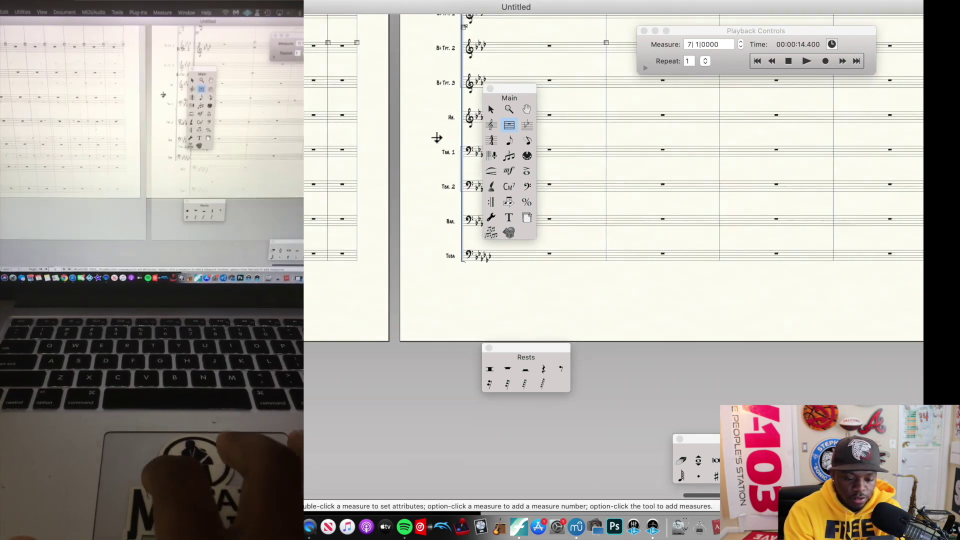
{"action": "scroll", "coordinate": [436, 139], "scroll_direction": "down", "scroll_amount": 8}
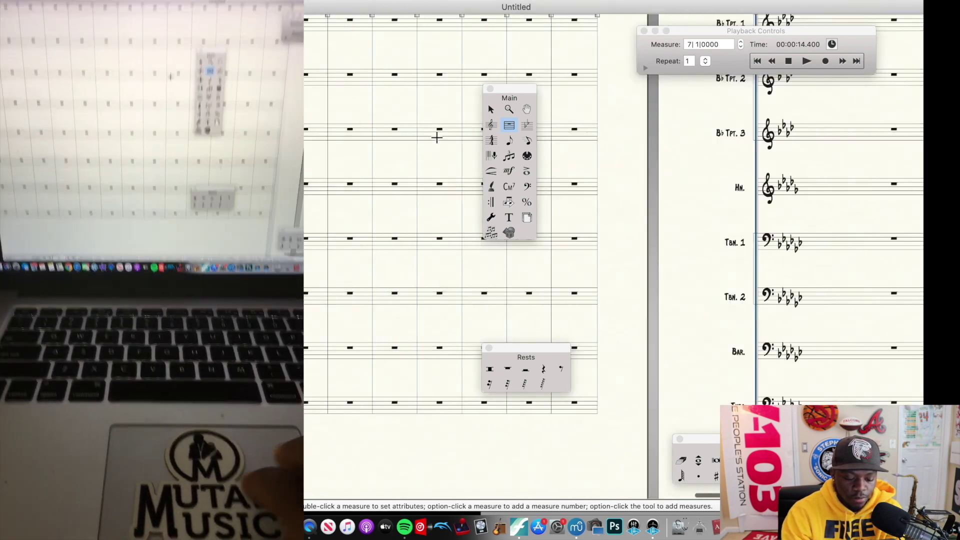
{"action": "left_click", "coordinate": [526, 109]}
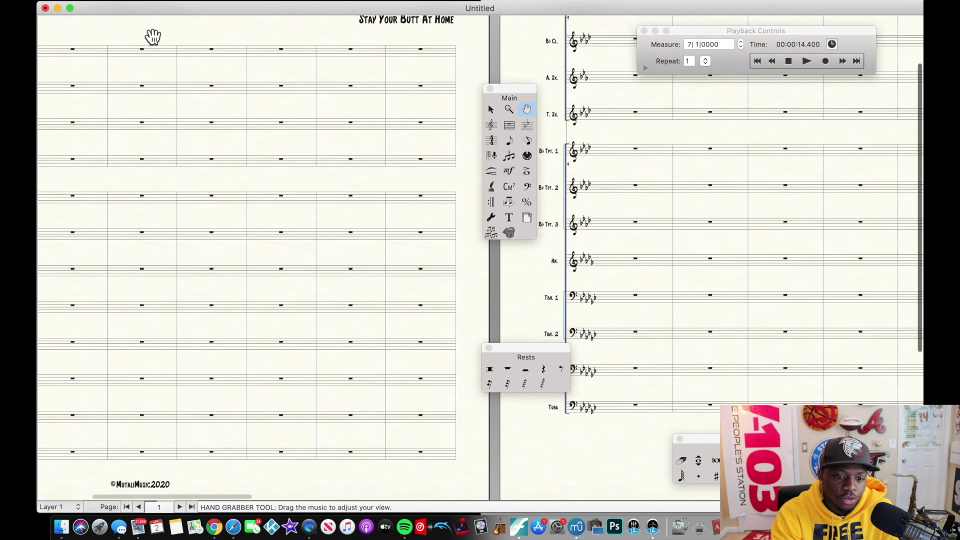
{"action": "scroll", "coordinate": [152, 36], "scroll_direction": "up", "scroll_amount": 2}
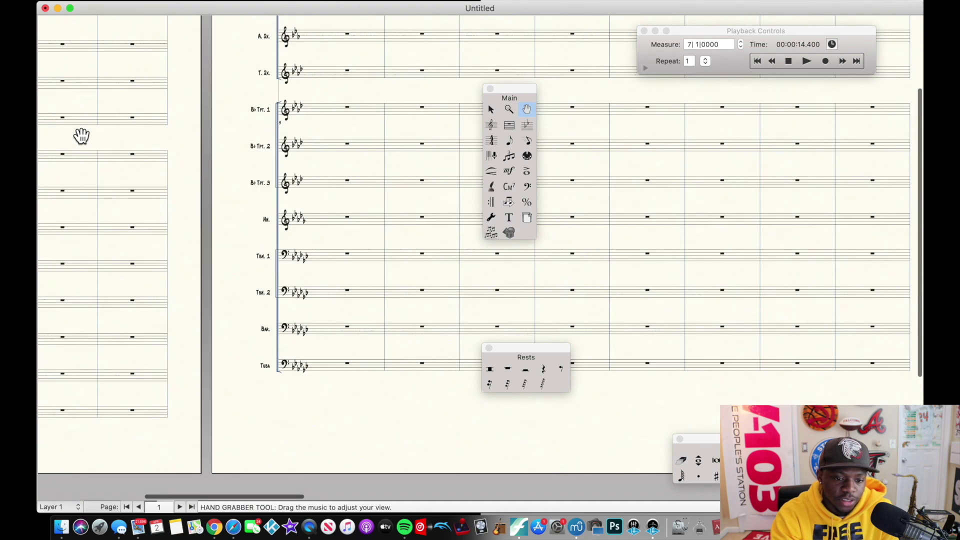
{"action": "scroll", "coordinate": [253, 182], "scroll_direction": "left", "scroll_amount": 5}
{"action": "scroll", "coordinate": [37, 222], "scroll_direction": "right", "scroll_amount": 10}
{"action": "scroll", "coordinate": [538, 175], "scroll_direction": "down", "scroll_amount": 2}
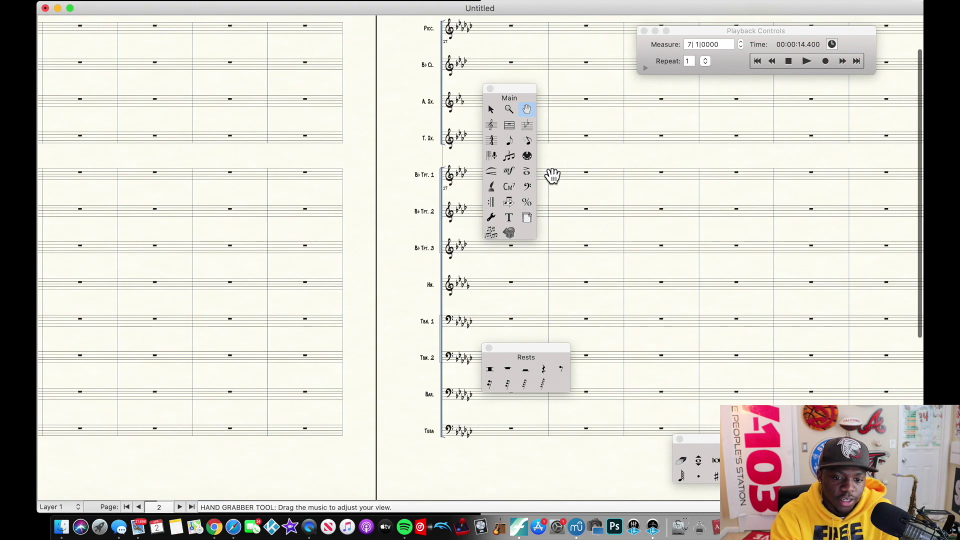
{"action": "scroll", "coordinate": [269, 172], "scroll_direction": "left", "scroll_amount": 10}
{"action": "scroll", "coordinate": [269, 172], "scroll_direction": "right", "scroll_amount": 10}
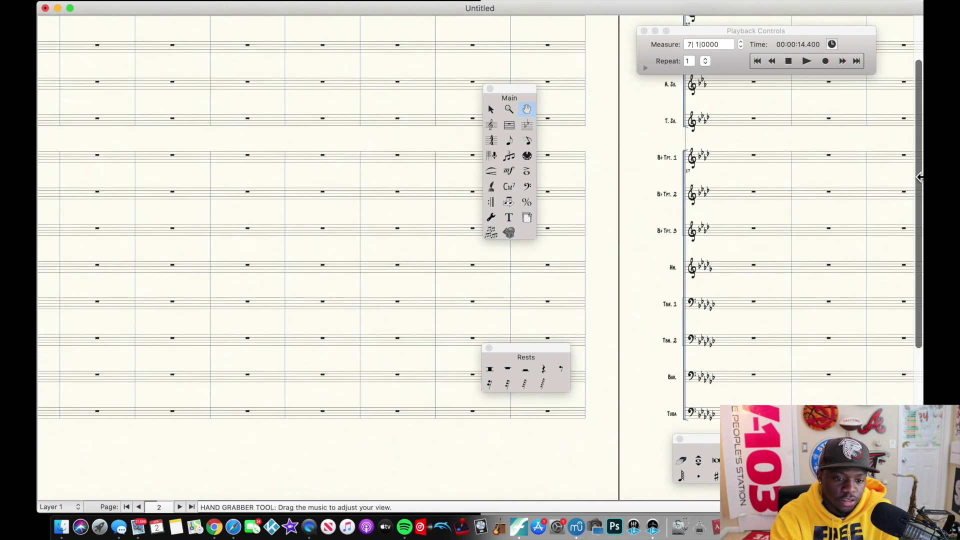
Step: Switch to the Measure Tool and browse the staves back and forth across the pages at several magnifications
{"action": "left_click", "coordinate": [508, 125]}
{"action": "scroll", "coordinate": [437, 137], "scroll_direction": "up", "scroll_amount": 3}
{"action": "scroll", "coordinate": [436, 138], "scroll_direction": "right", "scroll_amount": 5}
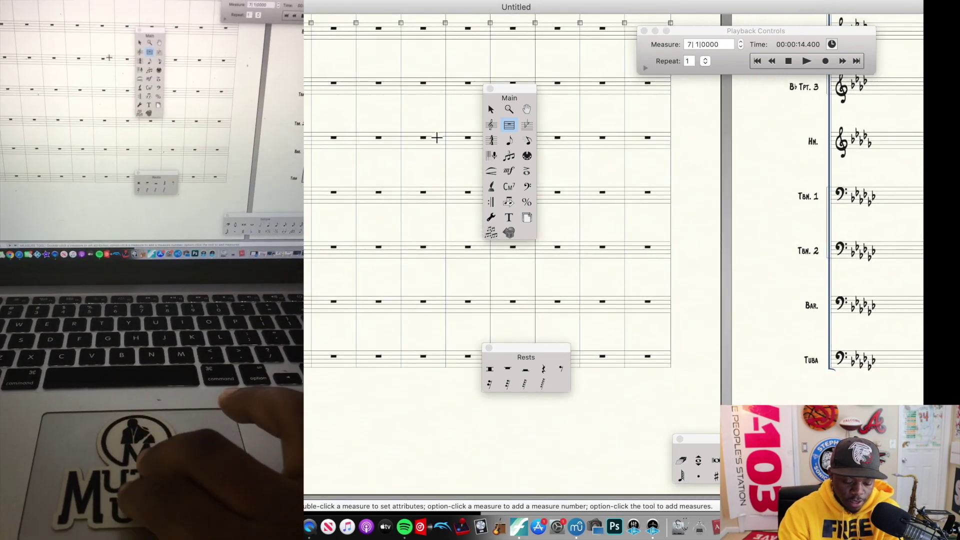
{"action": "scroll", "coordinate": [436, 138], "scroll_direction": "right", "scroll_amount": 2}
{"action": "scroll", "coordinate": [437, 137], "scroll_direction": "left", "scroll_amount": 5}
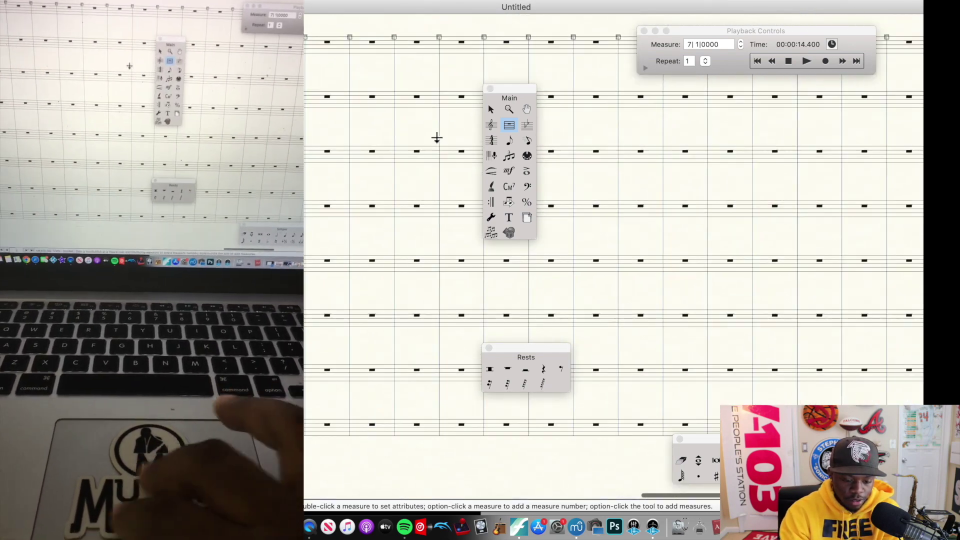
{"action": "scroll", "coordinate": [436, 137], "scroll_direction": "right", "scroll_amount": 5}
{"action": "scroll", "coordinate": [436, 137], "scroll_direction": "left", "scroll_amount": 5}
{"action": "scroll", "coordinate": [436, 137], "scroll_direction": "right", "scroll_amount": 10}
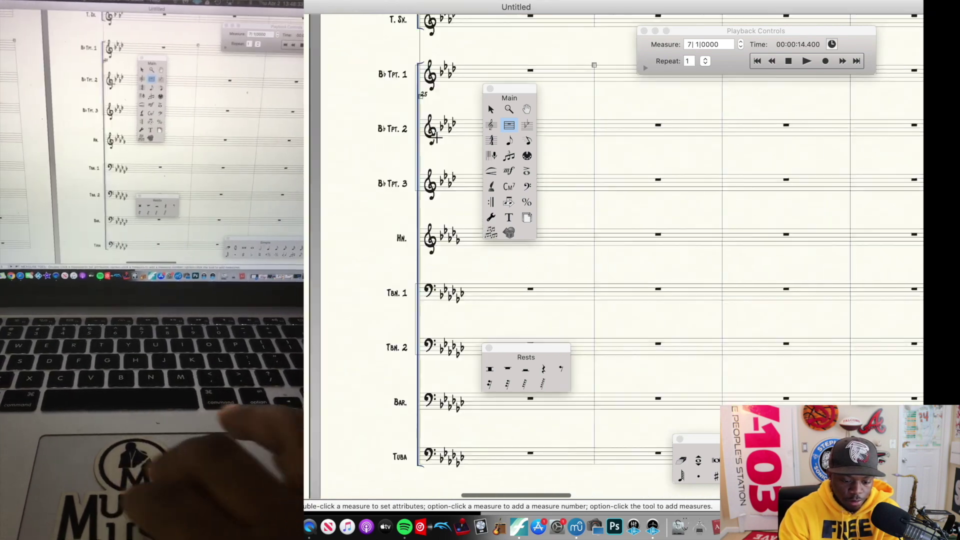
{"action": "scroll", "coordinate": [436, 137], "scroll_direction": "left", "scroll_amount": 10}
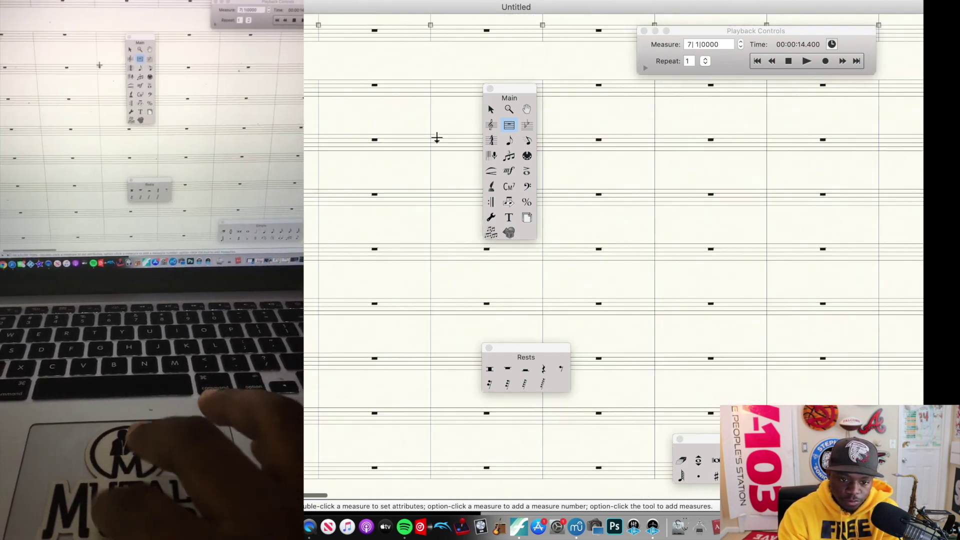
{"action": "scroll", "coordinate": [436, 138], "scroll_direction": "left", "scroll_amount": 10}
{"action": "scroll", "coordinate": [485, 125], "scroll_direction": "right", "scroll_amount": 10}
{"action": "scroll", "coordinate": [433, 149], "scroll_direction": "up", "scroll_amount": 1}
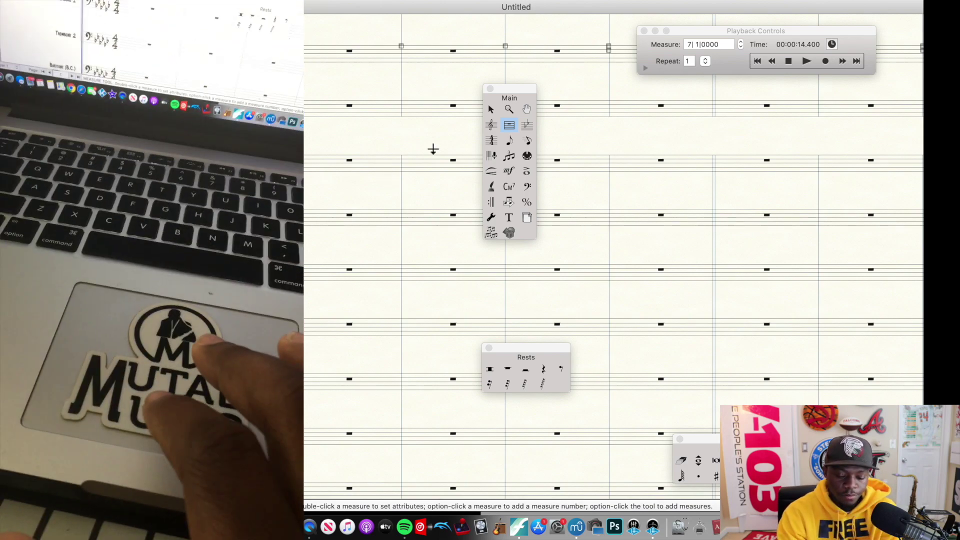
Step: With the Staff Tool, open the Staff Attributes of the Piccolo staff, and close them without changes
{"action": "left_click", "coordinate": [492, 125]}
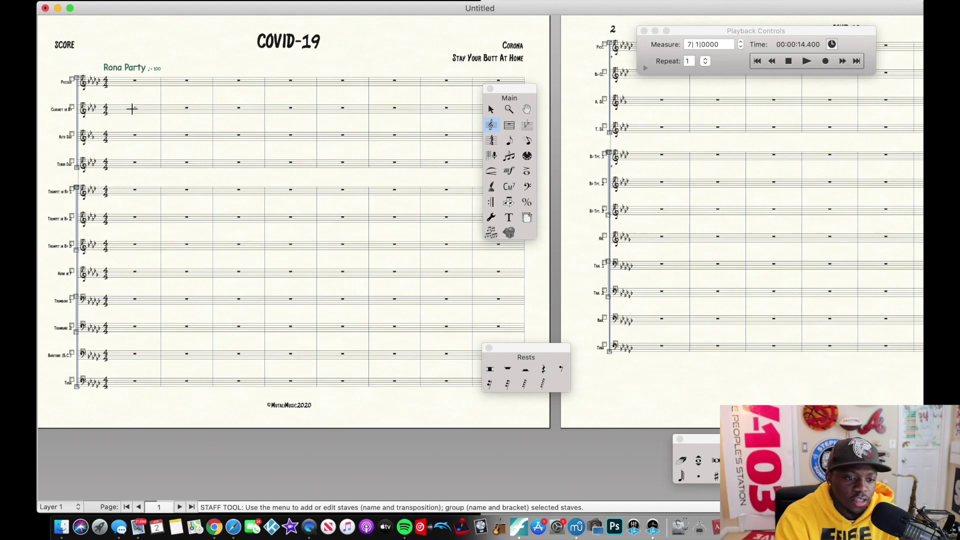
{"action": "double_click", "coordinate": [388, 91]}
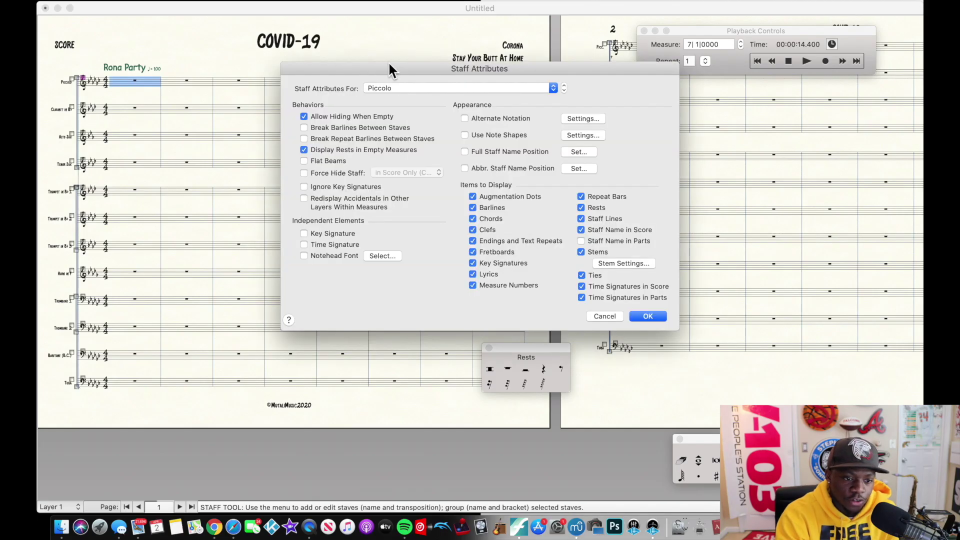
{"action": "left_click", "coordinate": [599, 312]}
Step: Turn off the display of barlines for the Trumpet in Bb 2 staff in its Staff Attributes
{"action": "double_click", "coordinate": [364, 219]}
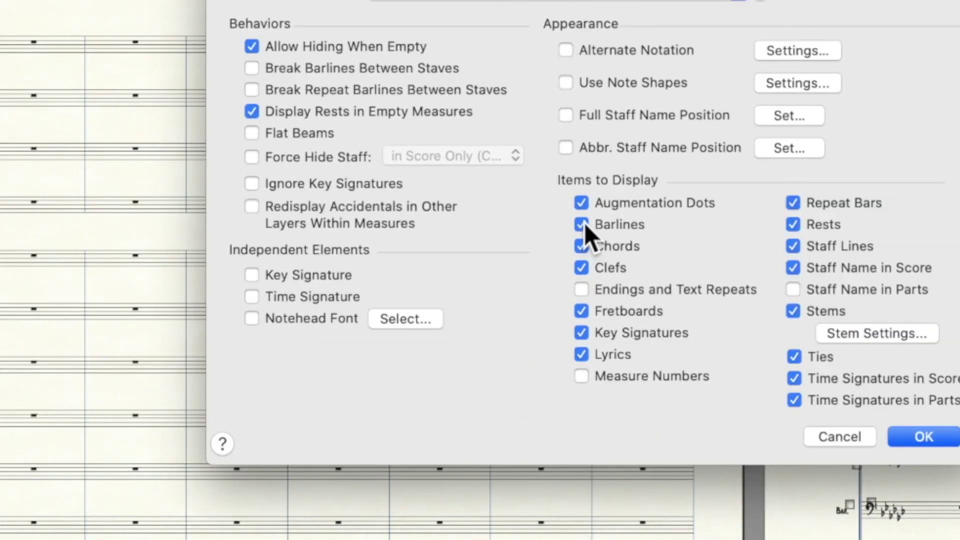
{"action": "left_click", "coordinate": [320, 238]}
{"action": "left_click", "coordinate": [582, 247]}
{"action": "left_click", "coordinate": [582, 225]}
{"action": "left_click", "coordinate": [581, 246]}
{"action": "left_click", "coordinate": [583, 241]}
{"action": "left_click", "coordinate": [580, 224]}
{"action": "left_click", "coordinate": [580, 242]}
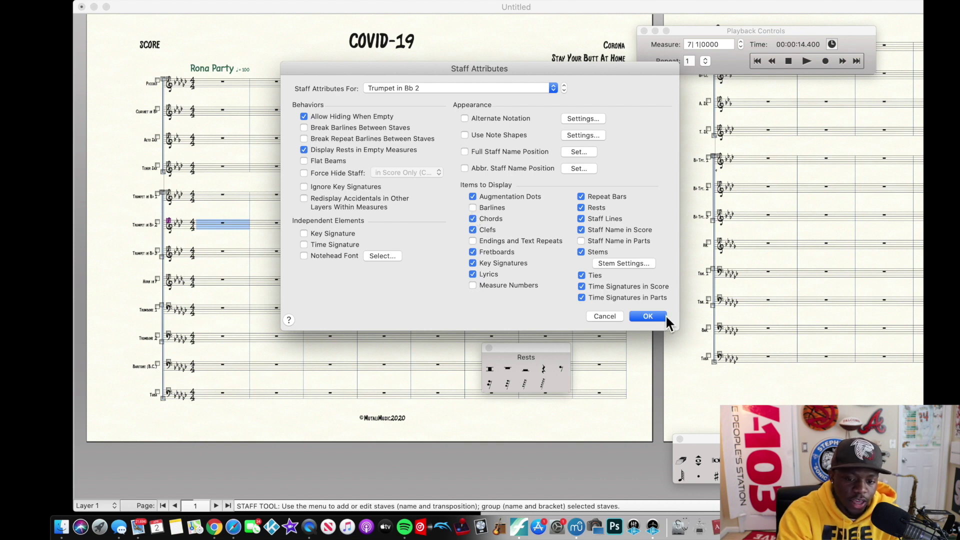
{"action": "left_click", "coordinate": [648, 316]}
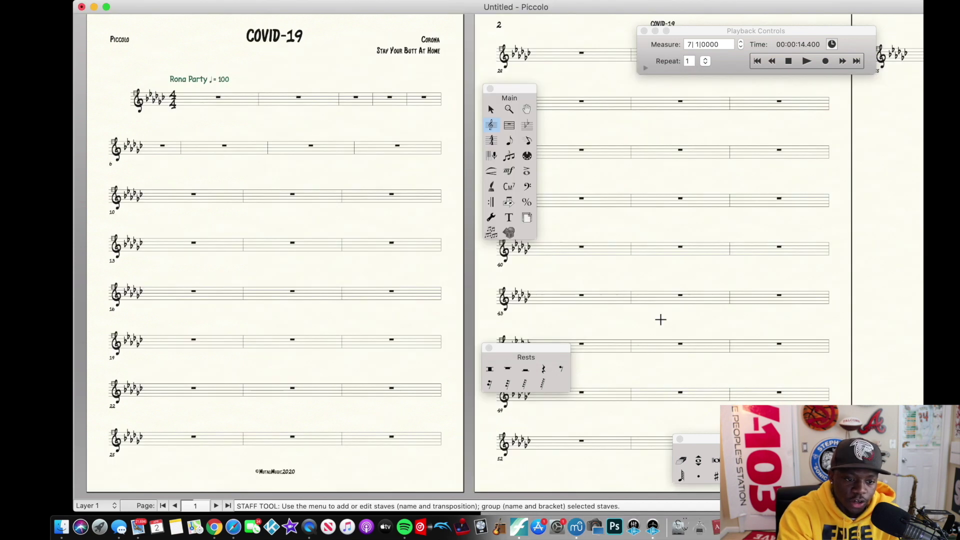
Step: Switch to the Trumpet in Bb 2 part, and hide its key signatures in the Staff Attributes
{"action": "key", "text": "super+alt+bracketright"}
{"action": "key", "text": "super+alt+bracketright"}
{"action": "key", "text": "super+alt+bracketright"}
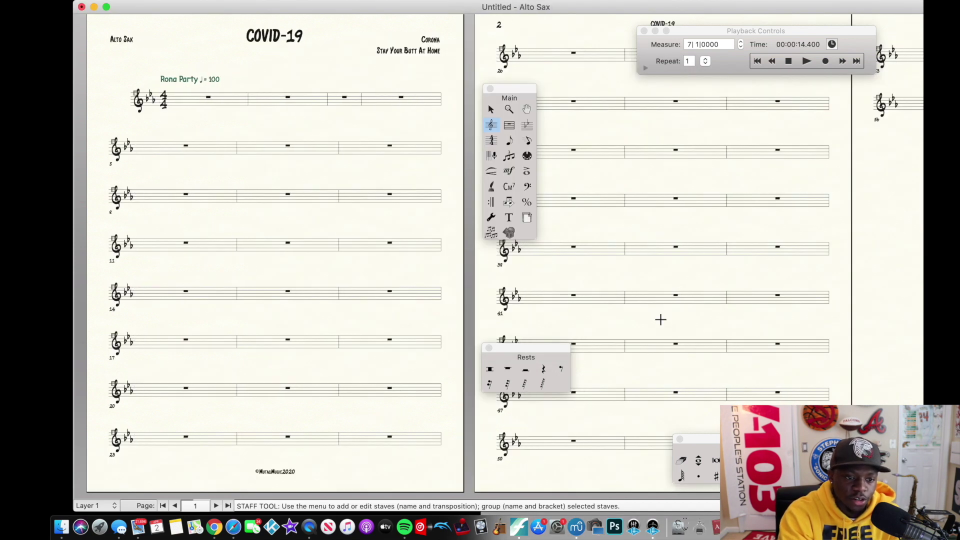
{"action": "key", "text": "super+alt+bracketright"}
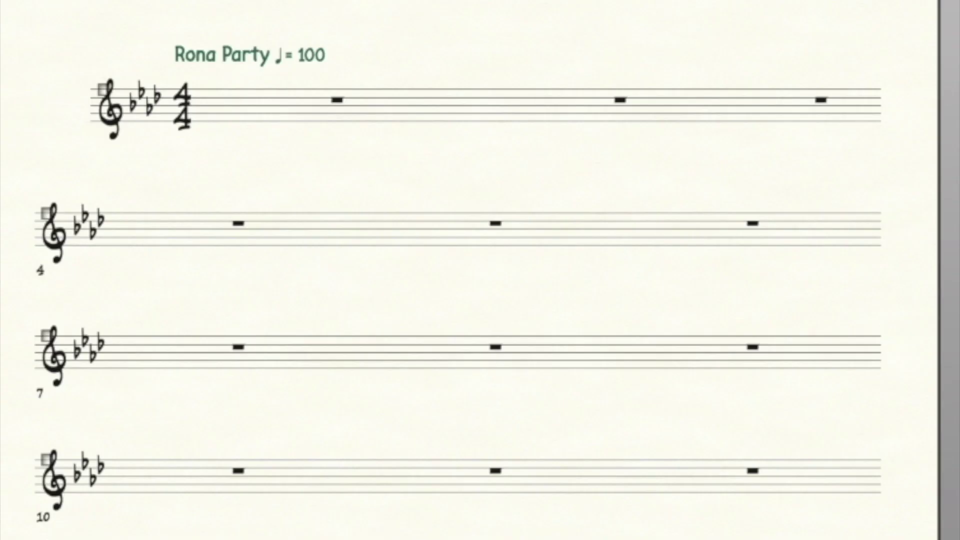
{"action": "double_click", "coordinate": [289, 125]}
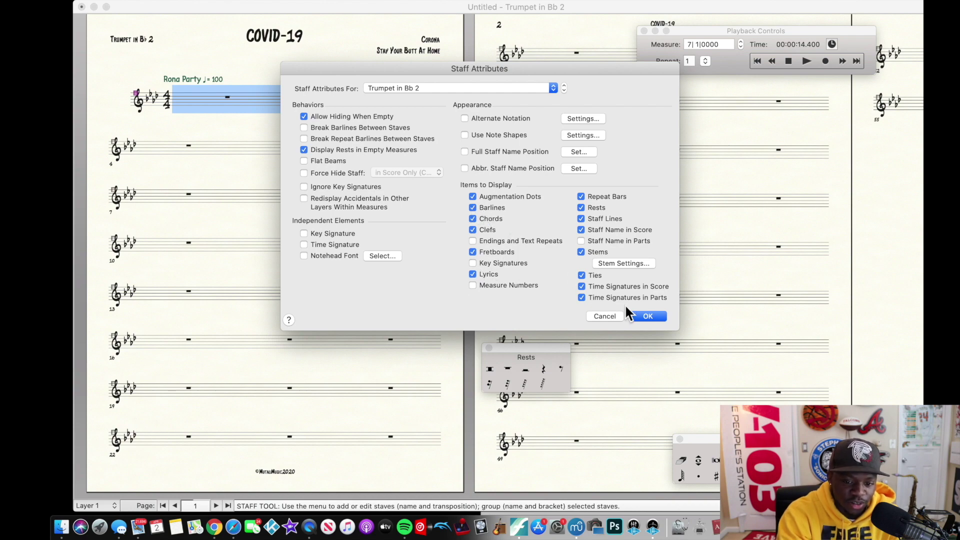
{"action": "left_click", "coordinate": [643, 316]}
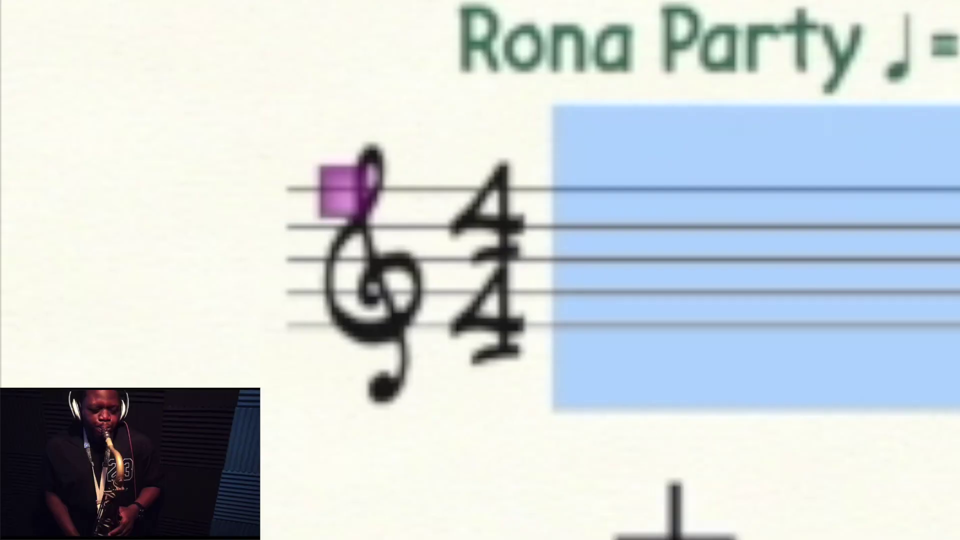
{"action": "double_click", "coordinate": [750, 250]}
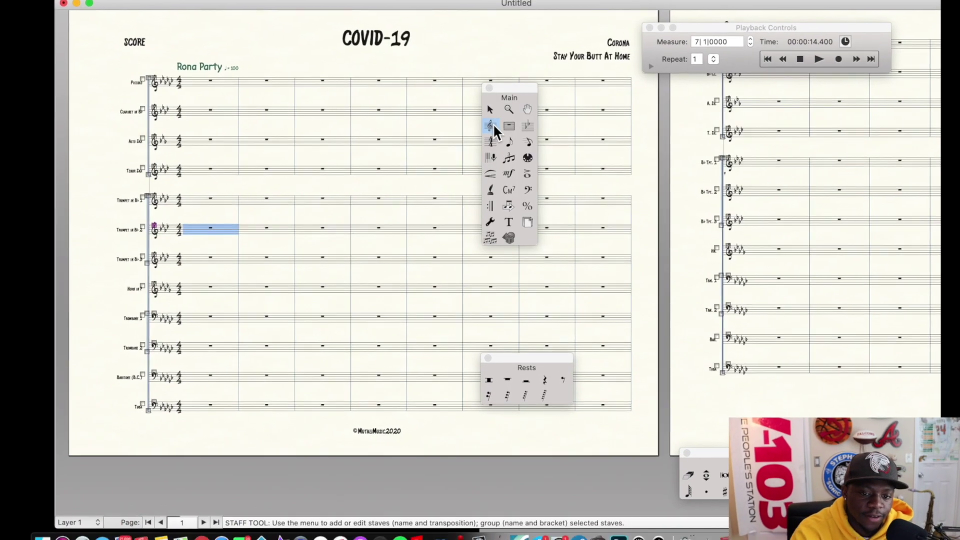
Step: With the Measure Tool, give measure 4 a double barline in its Measure Attributes
{"action": "left_click", "coordinate": [509, 125]}
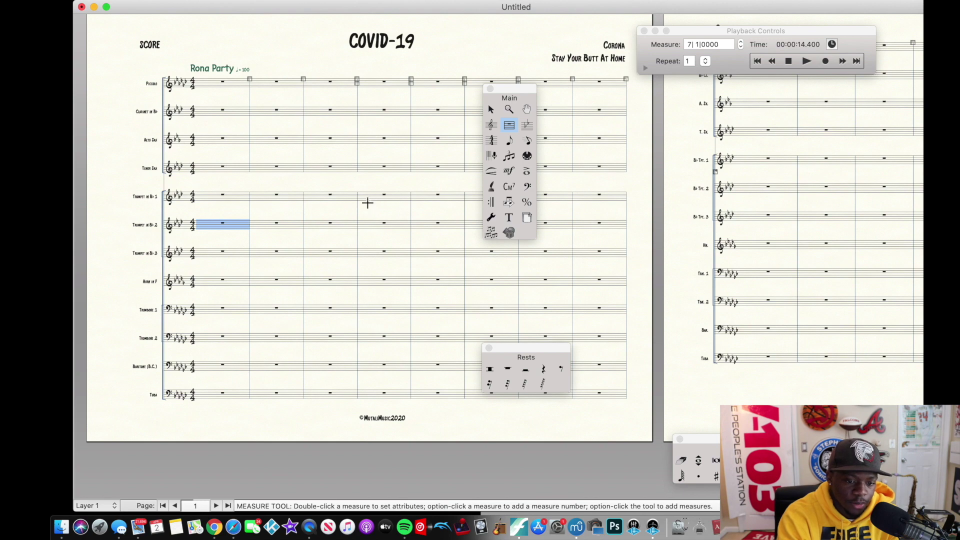
{"action": "double_click", "coordinate": [375, 198]}
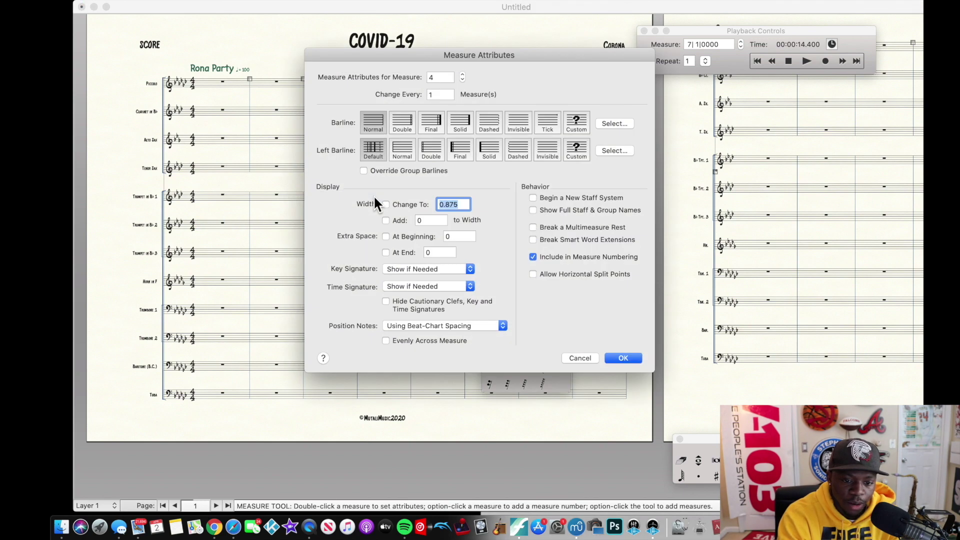
{"action": "left_click", "coordinate": [401, 122]}
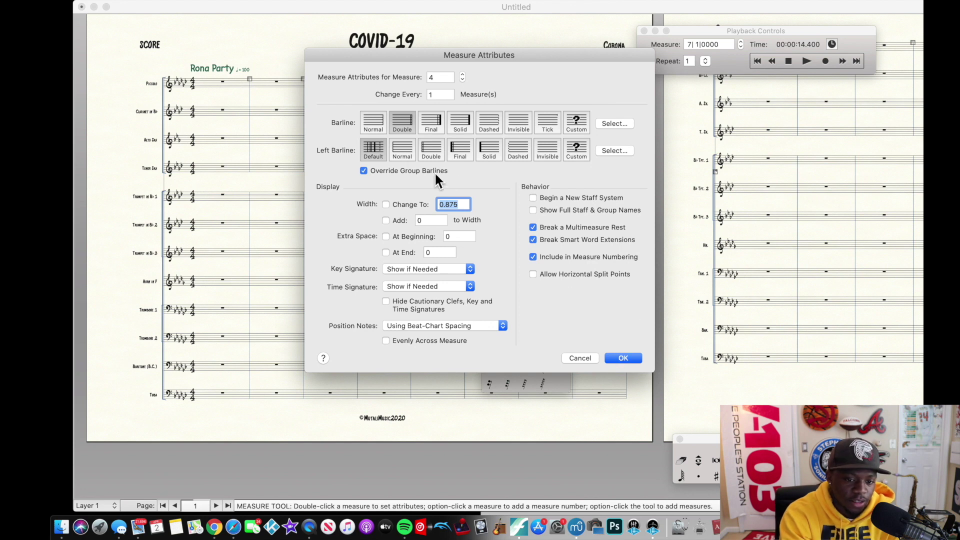
{"action": "left_click", "coordinate": [625, 358]}
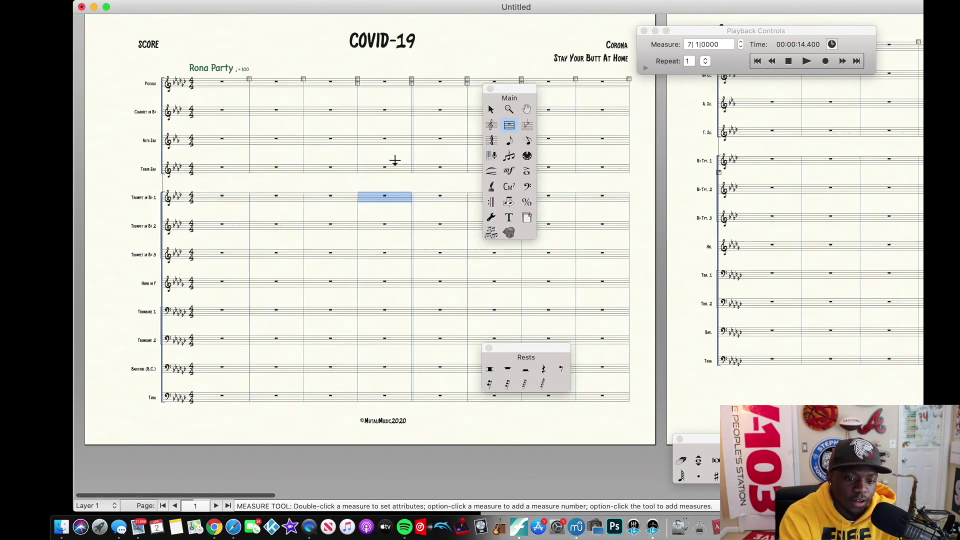
Step: Set the barline of measure 4 to Dashed in its Measure Attributes, and open the measure's attributes again
{"action": "double_click", "coordinate": [395, 160]}
{"action": "left_click", "coordinate": [456, 122]}
{"action": "left_click", "coordinate": [487, 123]}
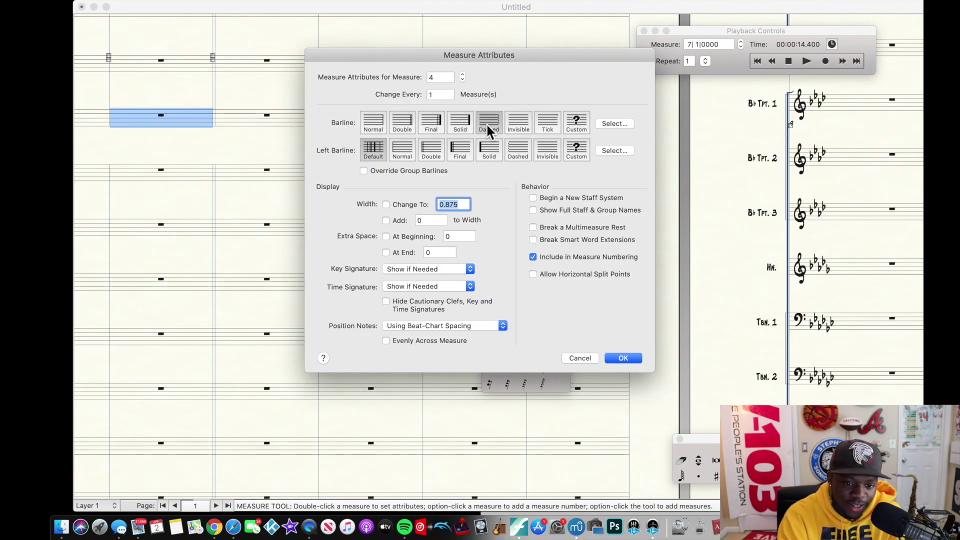
{"action": "left_click", "coordinate": [613, 358]}
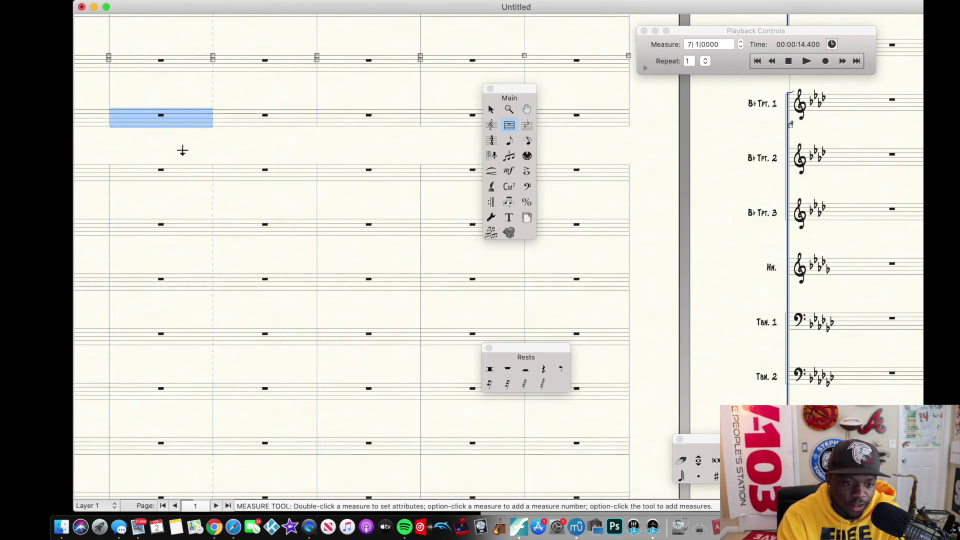
{"action": "double_click", "coordinate": [183, 155]}
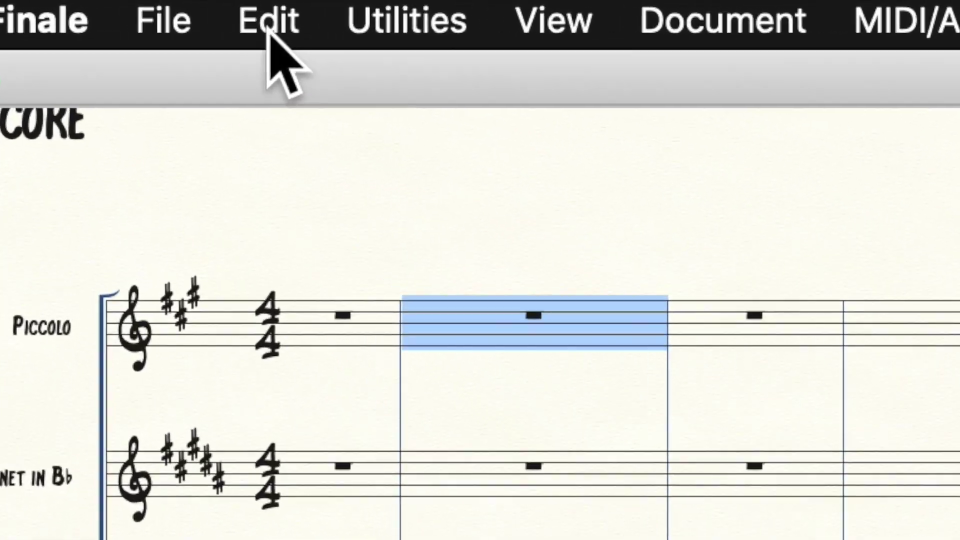
Step: Add 37 measures to the score
{"action": "left_click", "coordinate": [268, 22]}
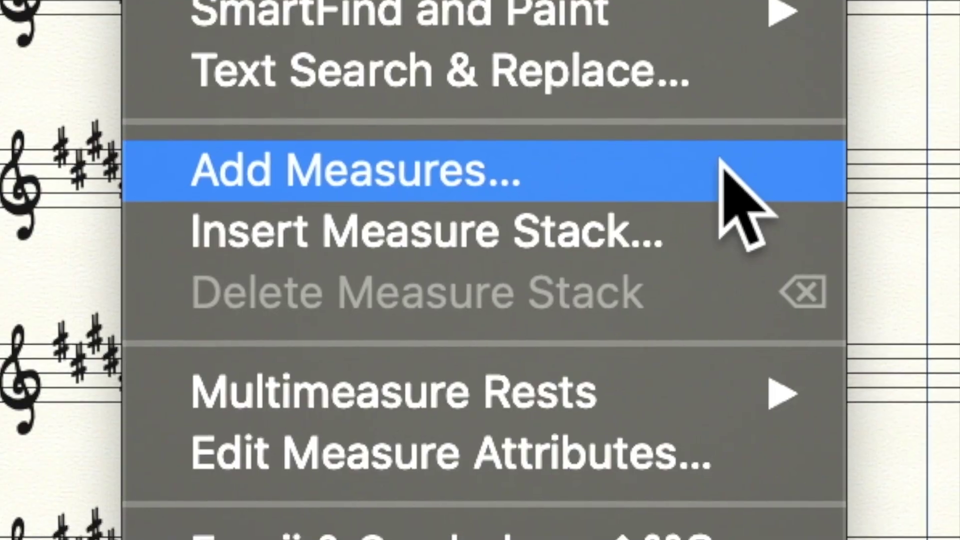
{"action": "left_click", "coordinate": [720, 170]}
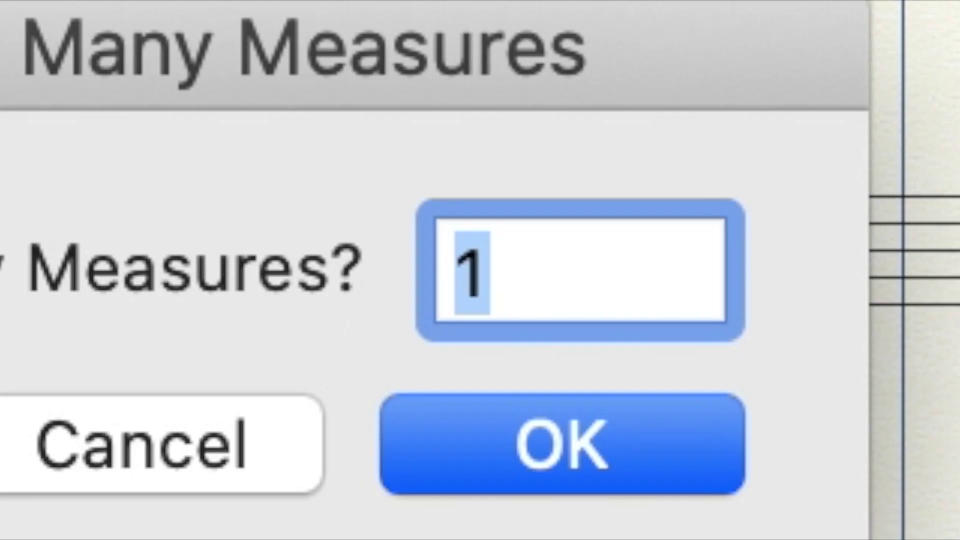
{"action": "type", "text": "37"}
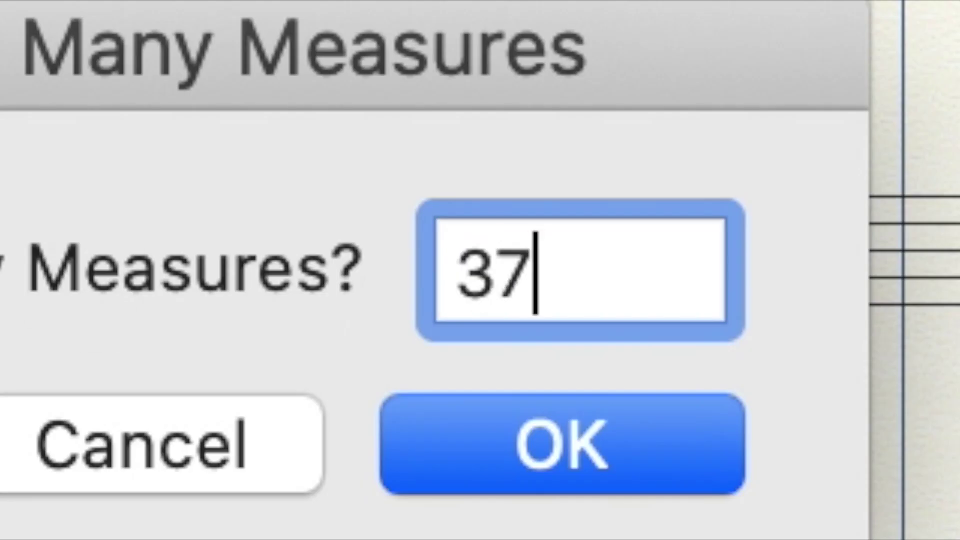
{"action": "left_click", "coordinate": [562, 444]}
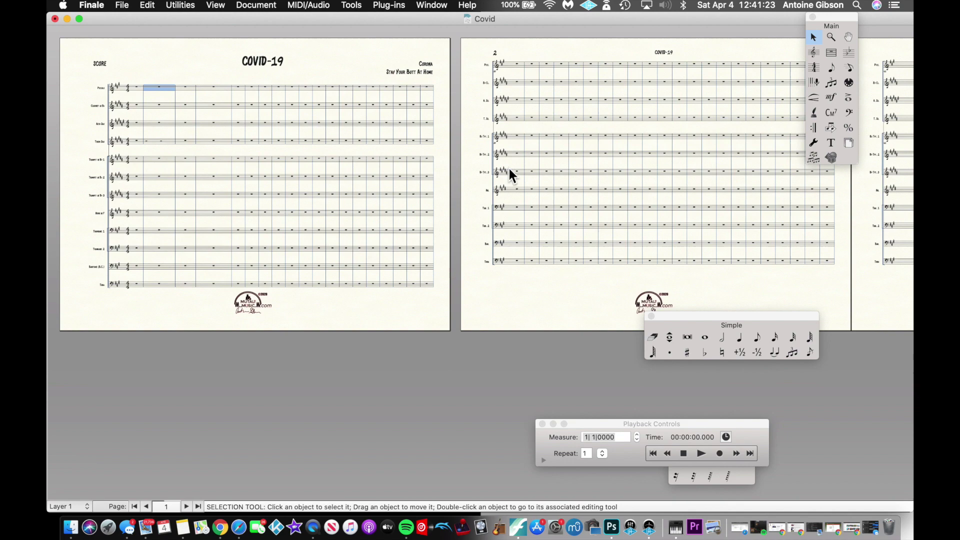
Step: Select the measures of all staves from partway through page 4 to the end of page 5
{"action": "scroll", "coordinate": [508, 166], "scroll_direction": "right", "scroll_amount": 5}
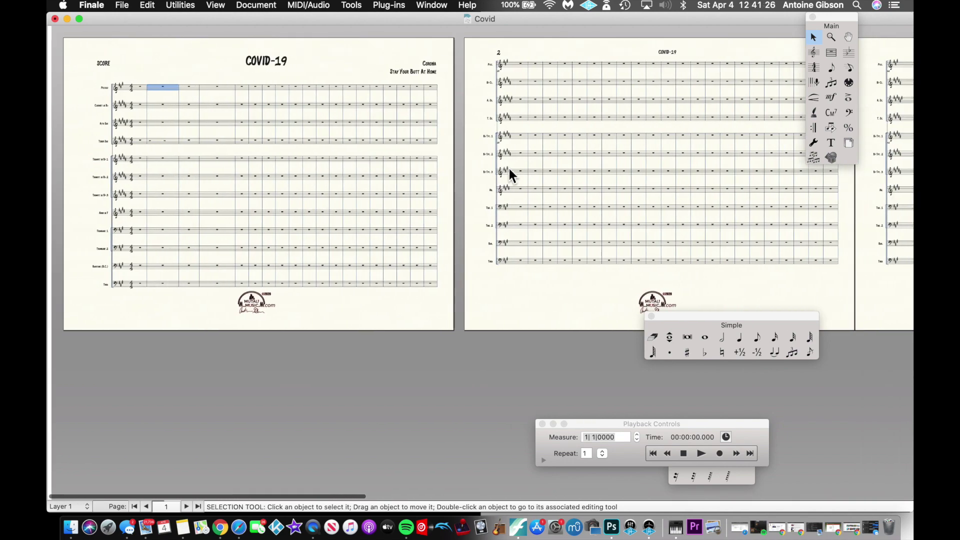
{"action": "scroll", "coordinate": [508, 169], "scroll_direction": "up", "scroll_amount": 3}
{"action": "scroll", "coordinate": [511, 172], "scroll_direction": "down", "scroll_amount": 6}
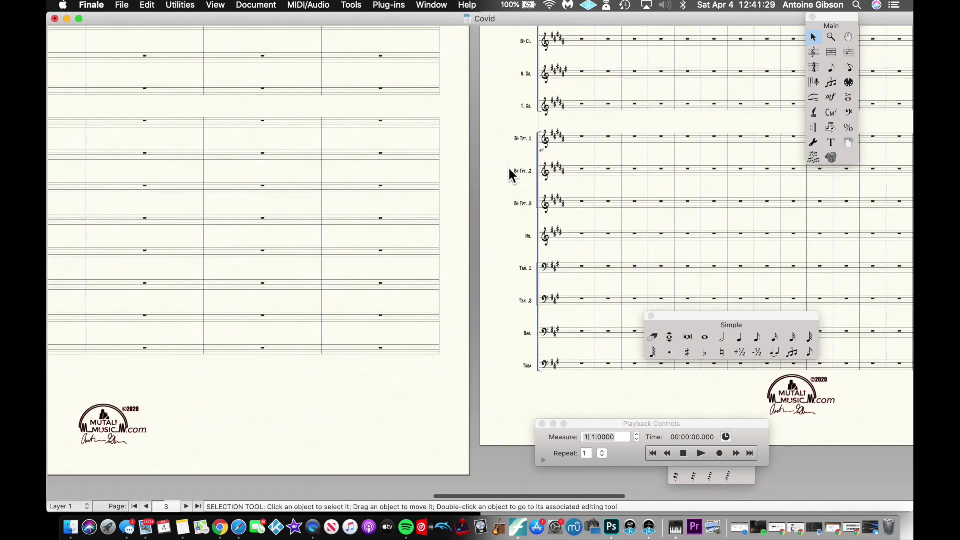
{"action": "key", "text": "super+a"}
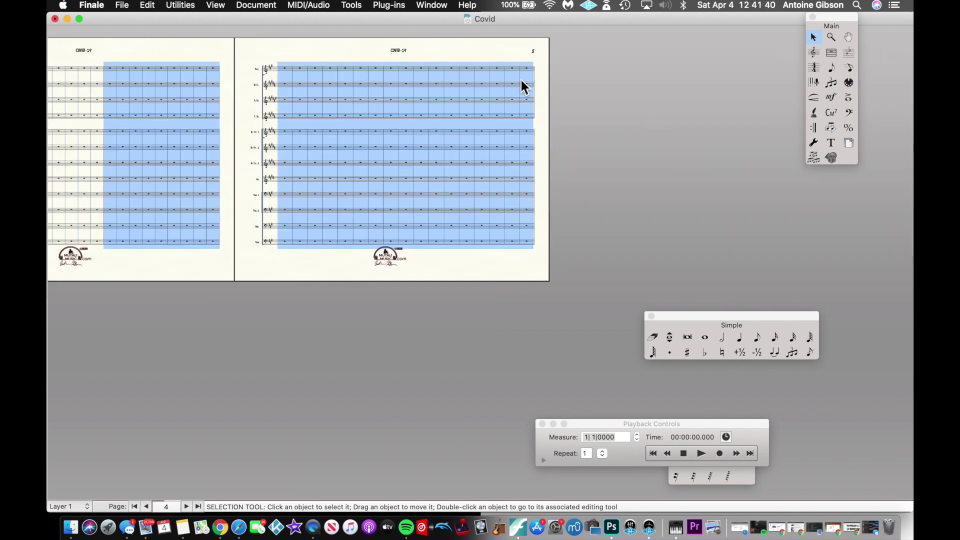
Step: Place whole notes in measures 7 and 8 of the Clarinet staff on page 1 with Simple Entry
{"action": "scroll", "coordinate": [520, 85], "scroll_direction": "left", "scroll_amount": 5}
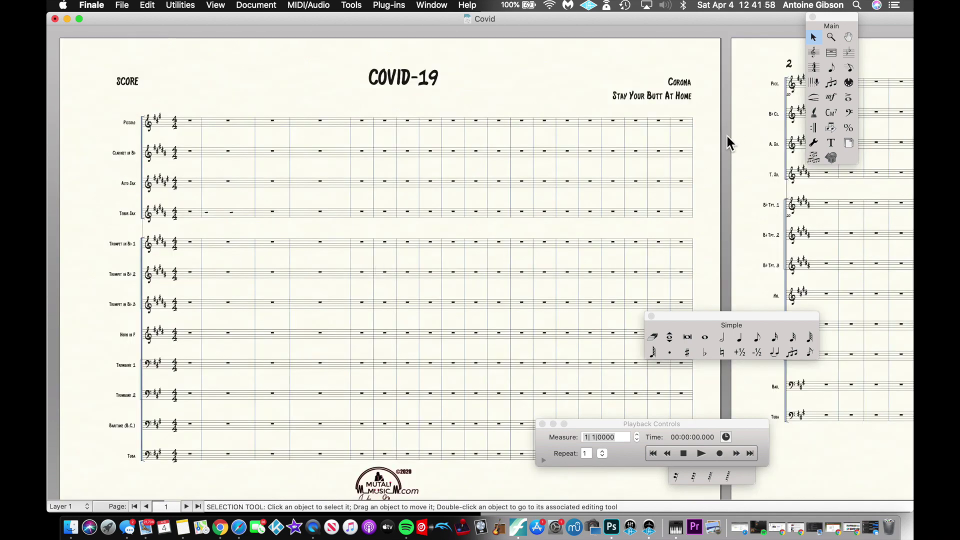
{"action": "left_click", "coordinate": [704, 340]}
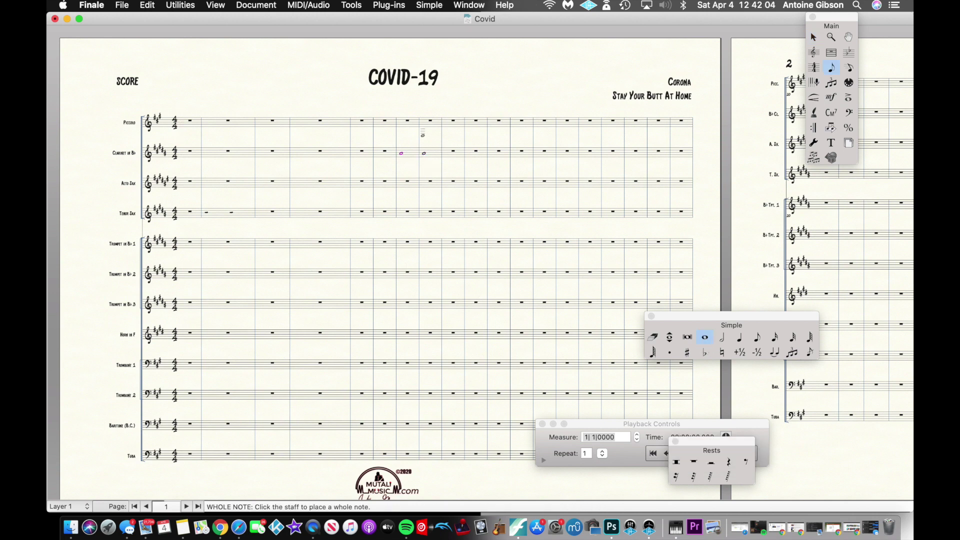
{"action": "key", "text": "super+equal"}
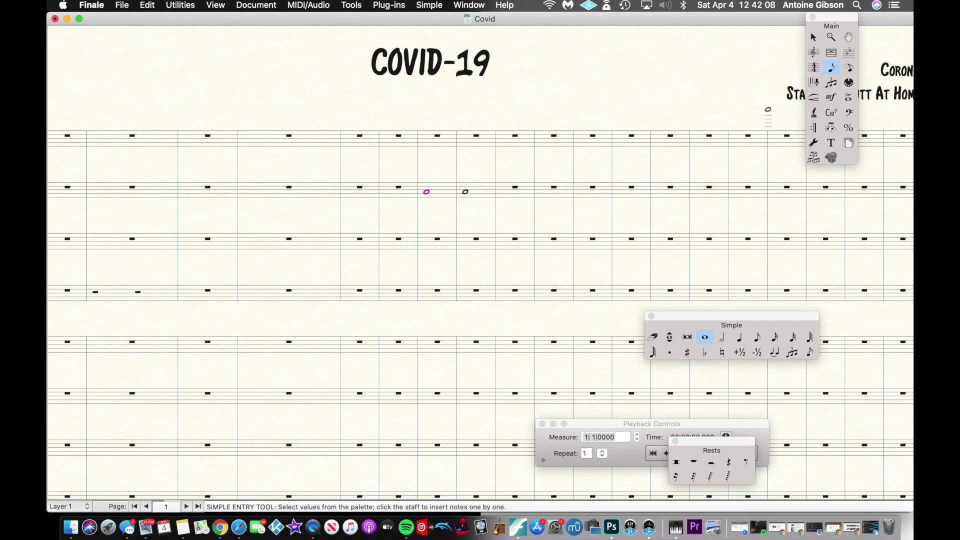
{"action": "key", "text": "super+minus"}
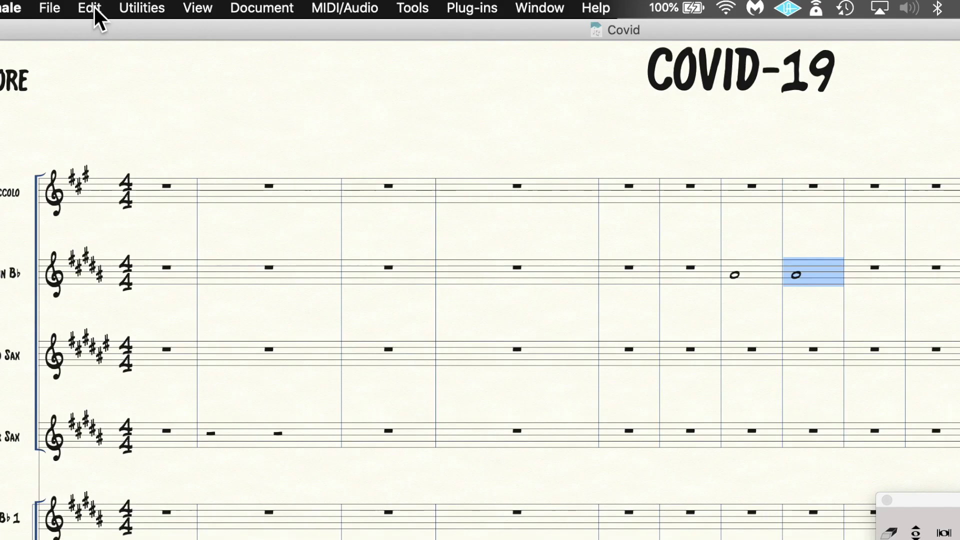
Step: Insert a stack of 4 measures ahead of the Clarinet's second whole note
{"action": "left_click", "coordinate": [90, 8]}
{"action": "left_click", "coordinate": [156, 425]}
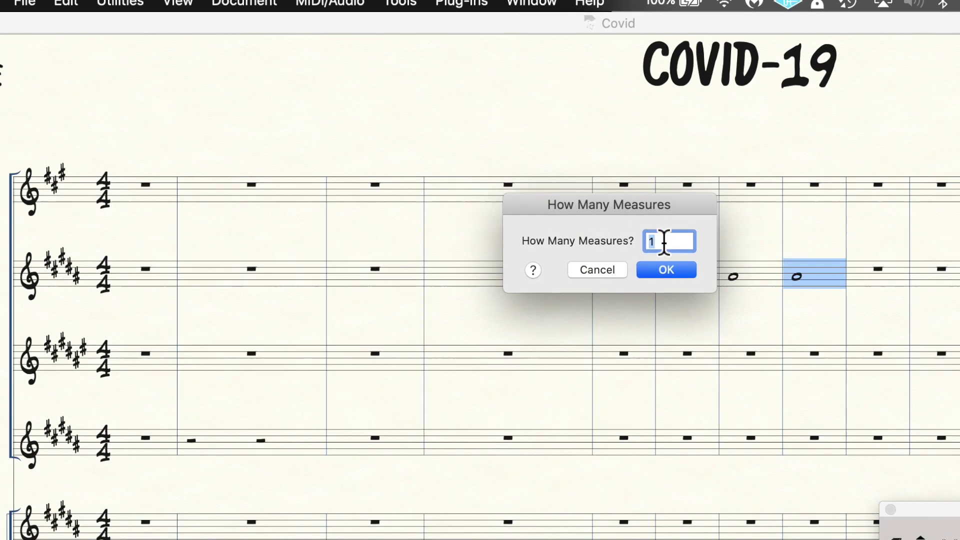
{"action": "type", "text": "4"}
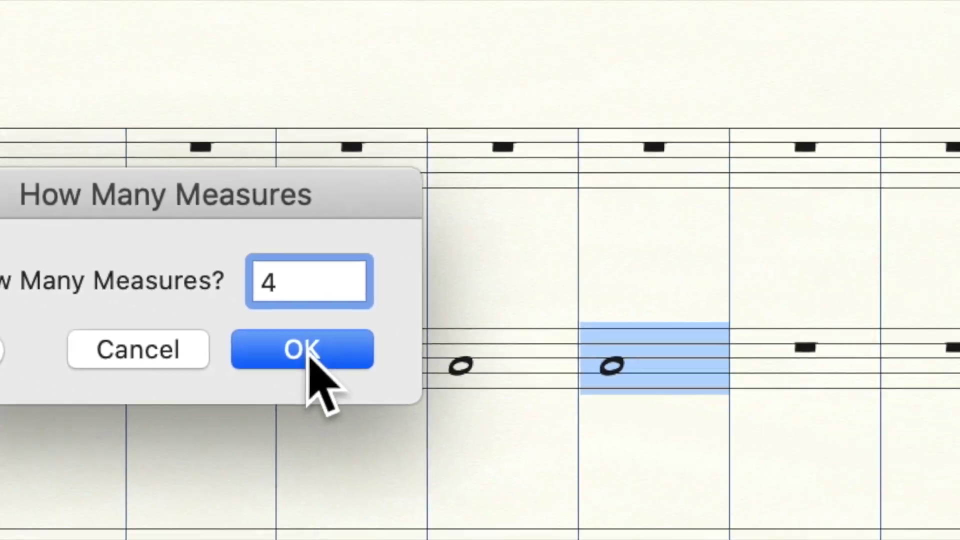
{"action": "left_click", "coordinate": [560, 320]}
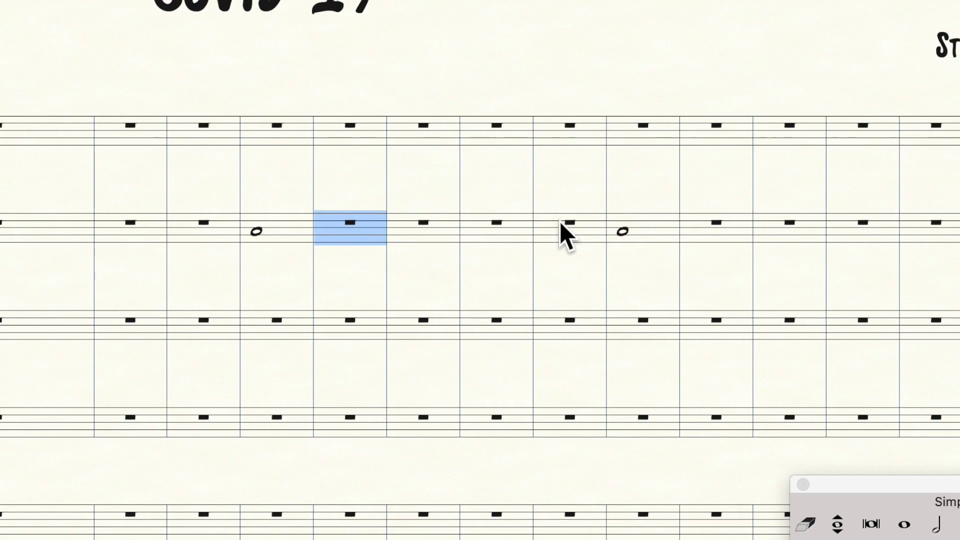
Step: Select each of the four newly inserted empty measures of the Clarinet staff in turn
{"action": "left_click", "coordinate": [563, 232]}
{"action": "left_click", "coordinate": [483, 234]}
{"action": "left_click", "coordinate": [418, 238]}
{"action": "left_click", "coordinate": [352, 232]}
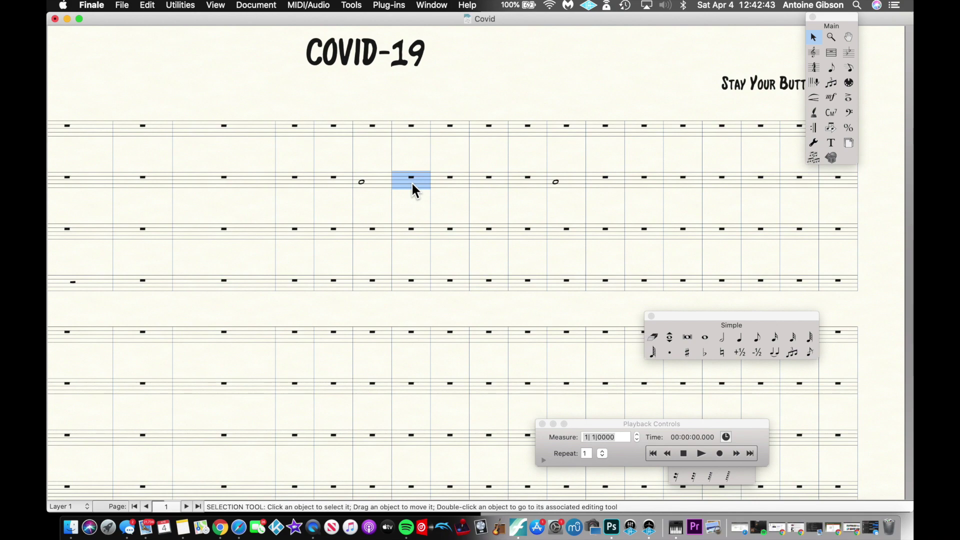
{"action": "scroll", "coordinate": [410, 171], "scroll_direction": "left", "scroll_amount": 10}
{"action": "left_click", "coordinate": [295, 128]}
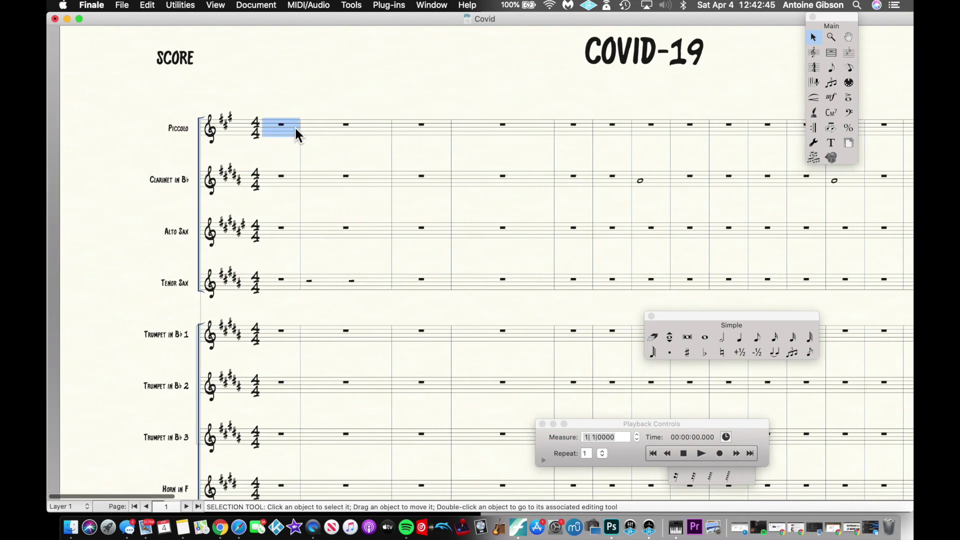
{"action": "left_click", "coordinate": [426, 231], "text": "shift"}
{"action": "right_click", "coordinate": [377, 238]}
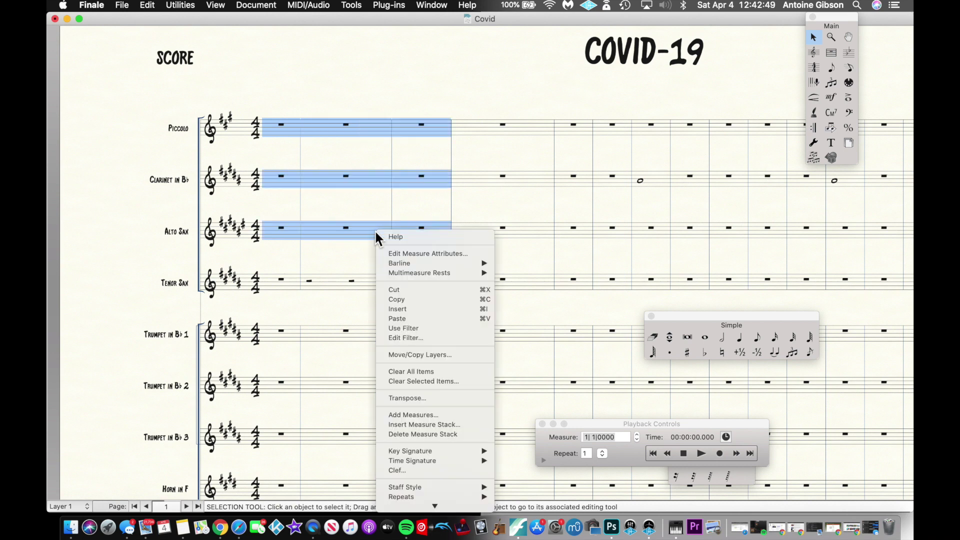
{"action": "left_click", "coordinate": [794, 49]}
{"action": "left_click", "coordinate": [831, 52]}
Step: Create a multimeasure rest from measures 1 and 2 across all staves from Piccolo to Tuba
{"action": "right_click", "coordinate": [277, 122]}
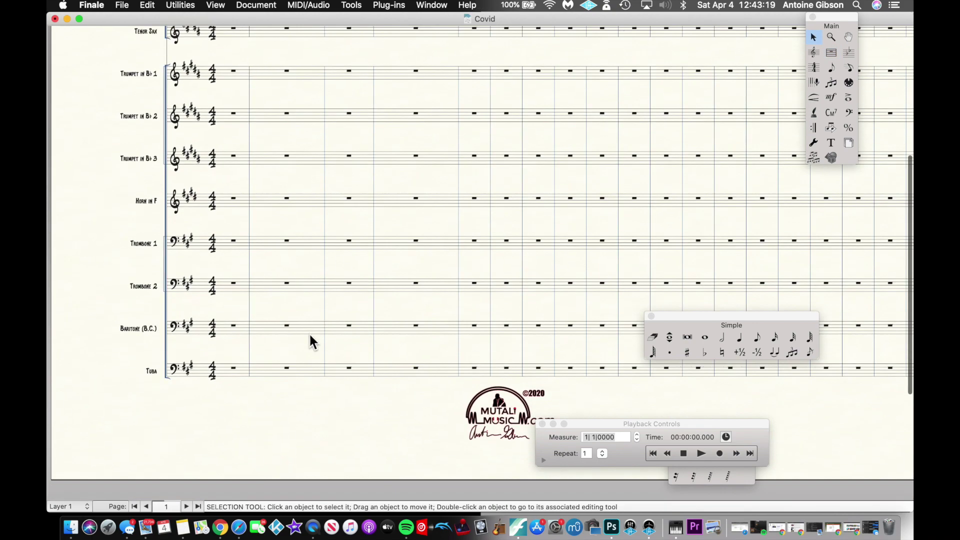
{"action": "left_click", "coordinate": [314, 369], "text": "shift"}
{"action": "scroll", "coordinate": [314, 369], "scroll_direction": "up", "scroll_amount": 10}
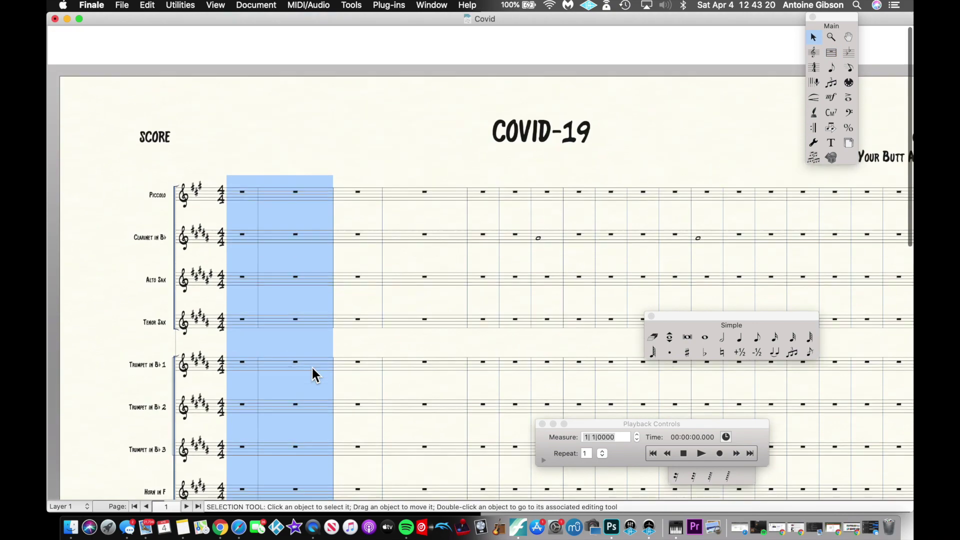
{"action": "right_click", "coordinate": [283, 157]}
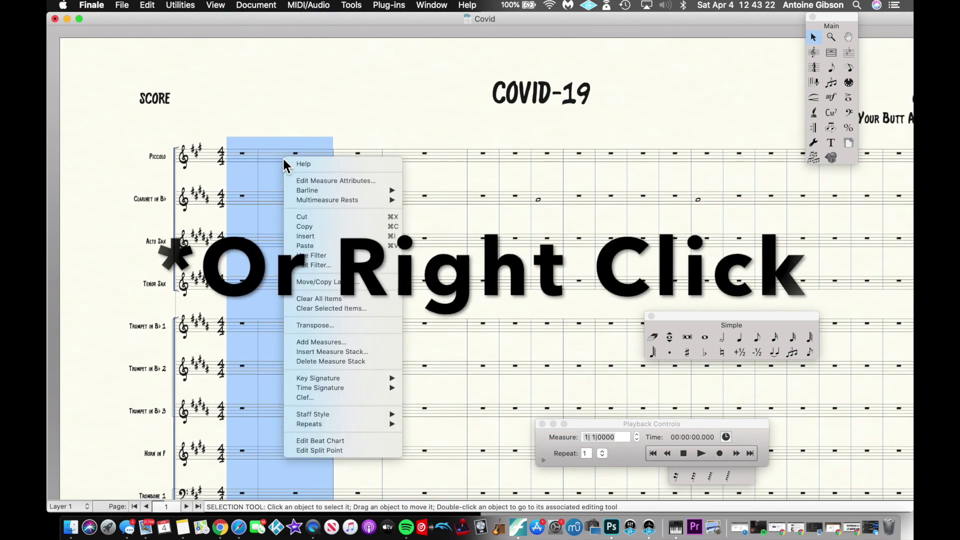
{"action": "mouse_move", "coordinate": [389, 203]}
{"action": "left_click", "coordinate": [428, 198]}
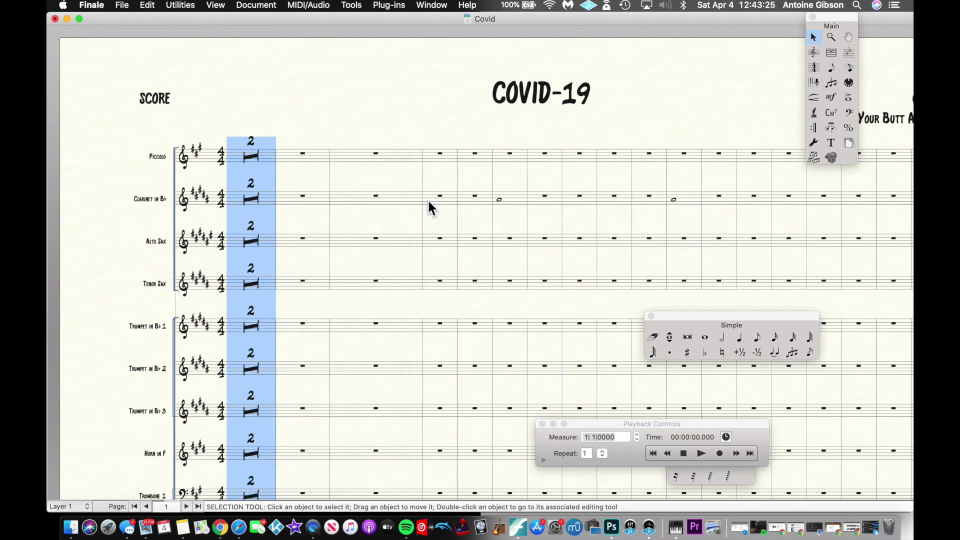
Step: Create a multimeasure rest from measures 3 to 5 across all staves
{"action": "left_click", "coordinate": [308, 154]}
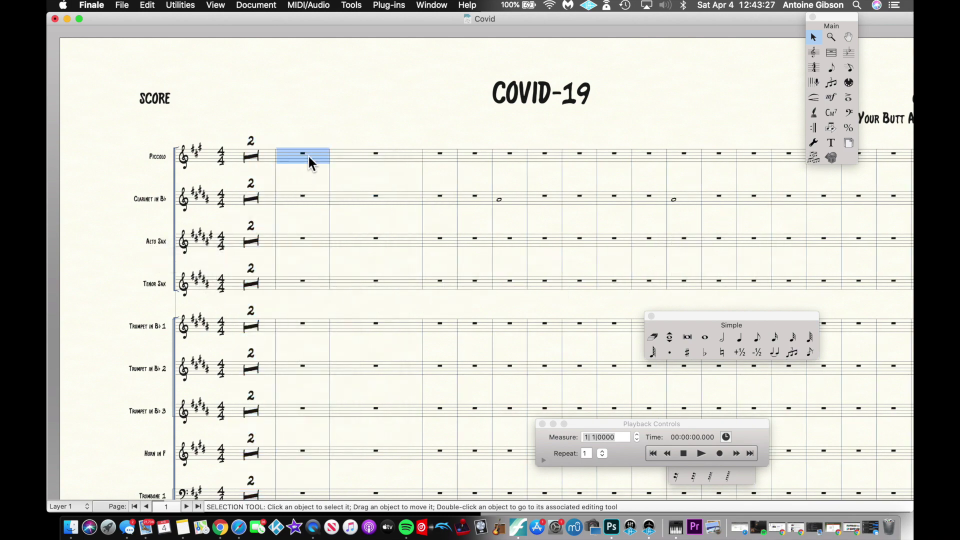
{"action": "scroll", "coordinate": [414, 352], "scroll_direction": "down", "scroll_amount": 8}
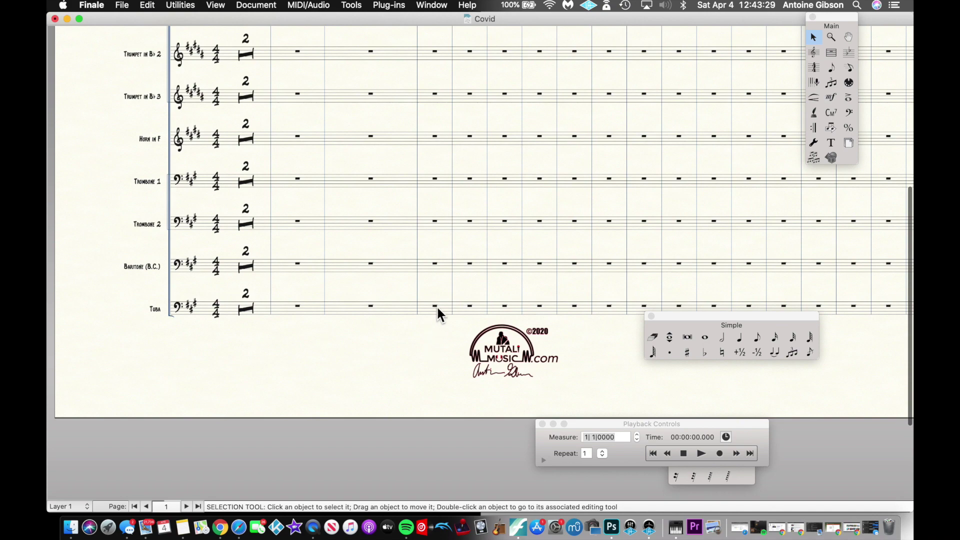
{"action": "left_click", "coordinate": [436, 304], "text": "shift"}
{"action": "scroll", "coordinate": [436, 305], "scroll_direction": "up", "scroll_amount": 8}
{"action": "right_click", "coordinate": [349, 152]}
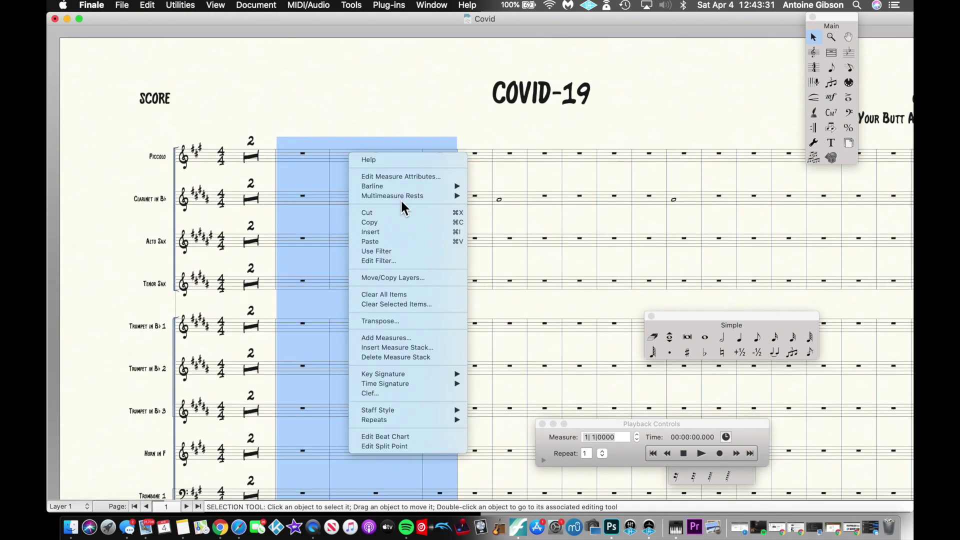
{"action": "mouse_move", "coordinate": [424, 196]}
{"action": "left_click", "coordinate": [488, 197]}
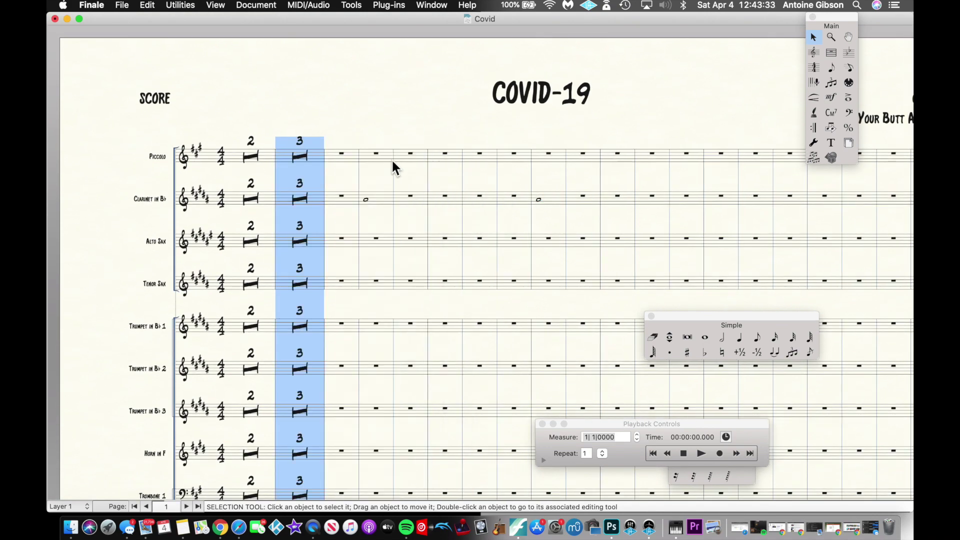
Step: Break both multimeasure rests at the start of the score in all staves
{"action": "left_click", "coordinate": [312, 131]}
{"action": "left_click", "coordinate": [262, 157]}
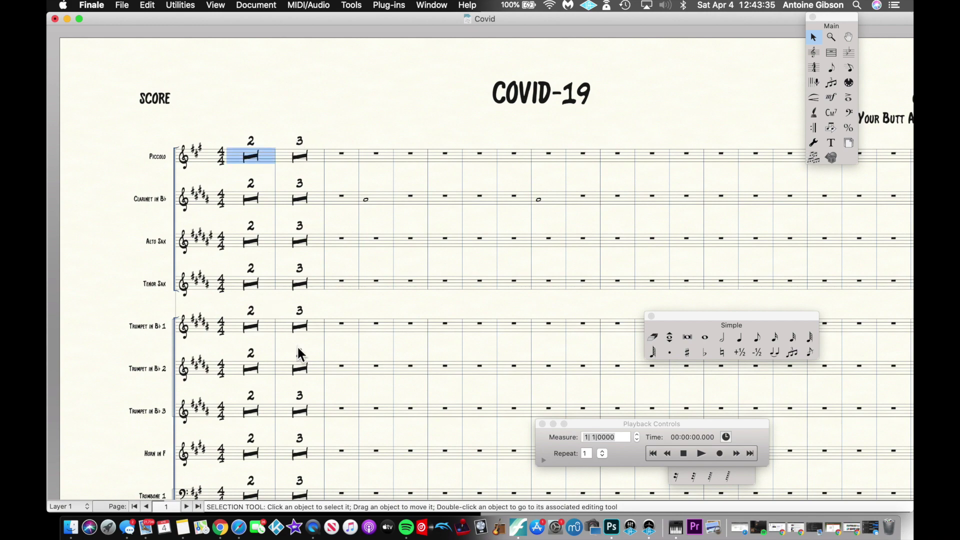
{"action": "scroll", "coordinate": [300, 350], "scroll_direction": "down", "scroll_amount": 5}
{"action": "left_click", "coordinate": [302, 368], "text": "shift"}
{"action": "scroll", "coordinate": [298, 250], "scroll_direction": "up", "scroll_amount": 5}
{"action": "right_click", "coordinate": [268, 159]}
{"action": "mouse_move", "coordinate": [325, 201]}
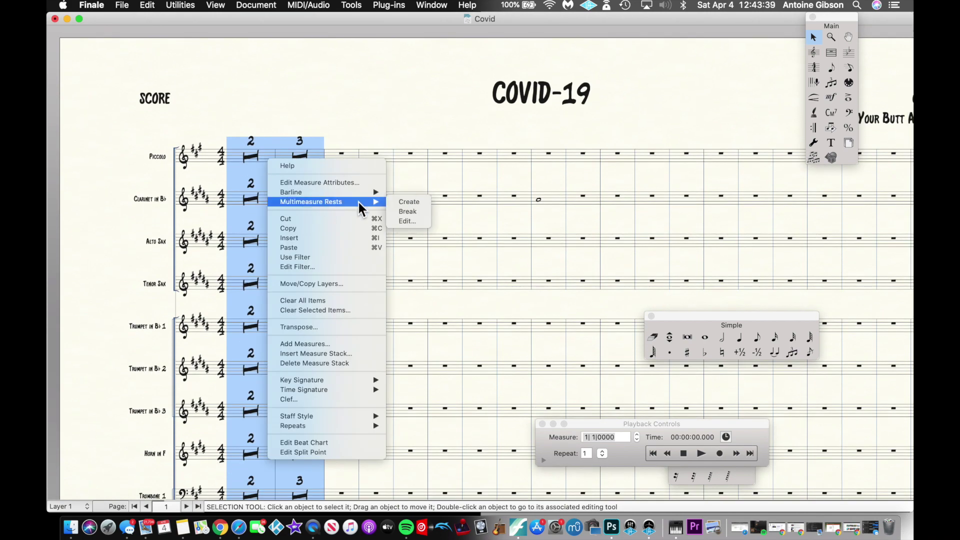
{"action": "left_click", "coordinate": [408, 211]}
Step: Combine the first two measures of all staves into a multimeasure rest again
{"action": "left_click", "coordinate": [251, 155]}
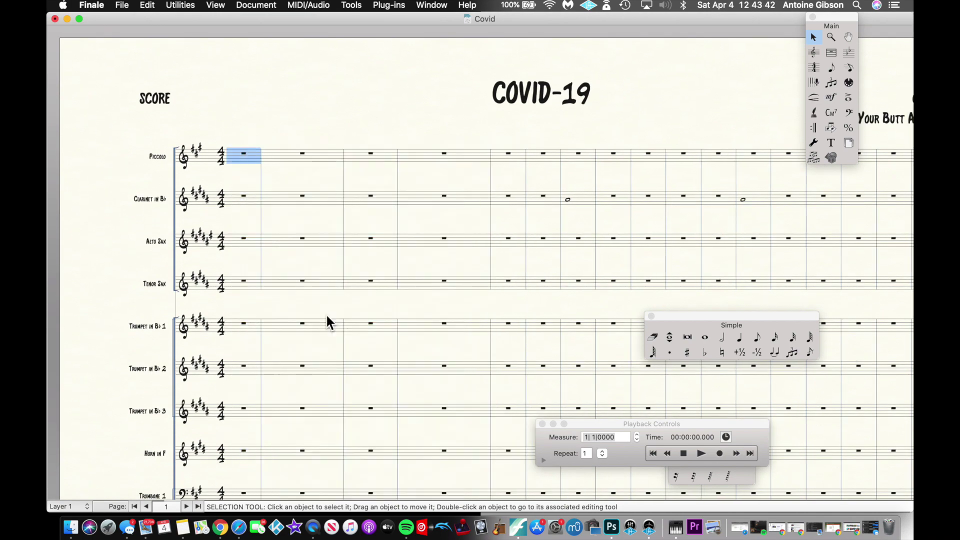
{"action": "scroll", "coordinate": [345, 280], "scroll_direction": "down", "scroll_amount": 10}
{"action": "left_click", "coordinate": [310, 235], "text": "shift"}
{"action": "scroll", "coordinate": [306, 228], "scroll_direction": "up", "scroll_amount": 10}
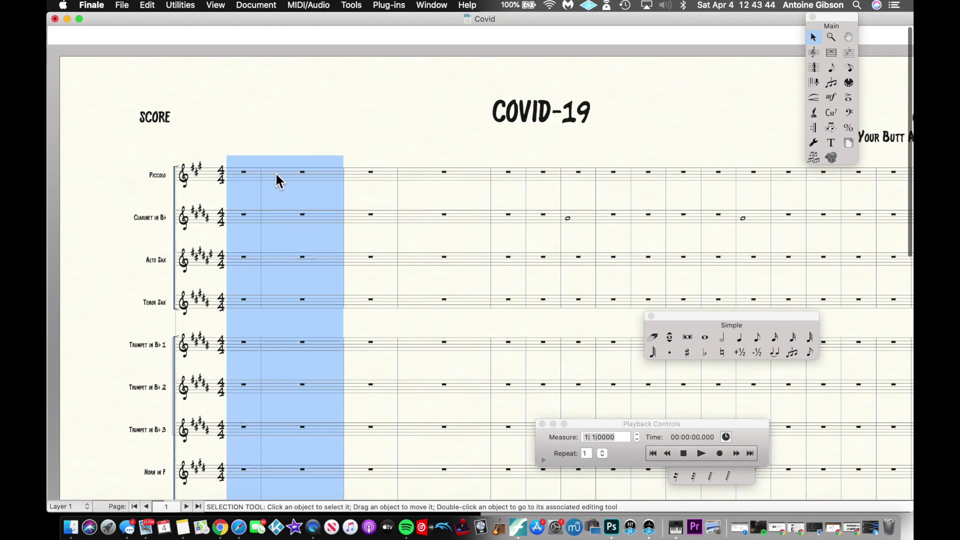
{"action": "left_click", "coordinate": [147, 6]}
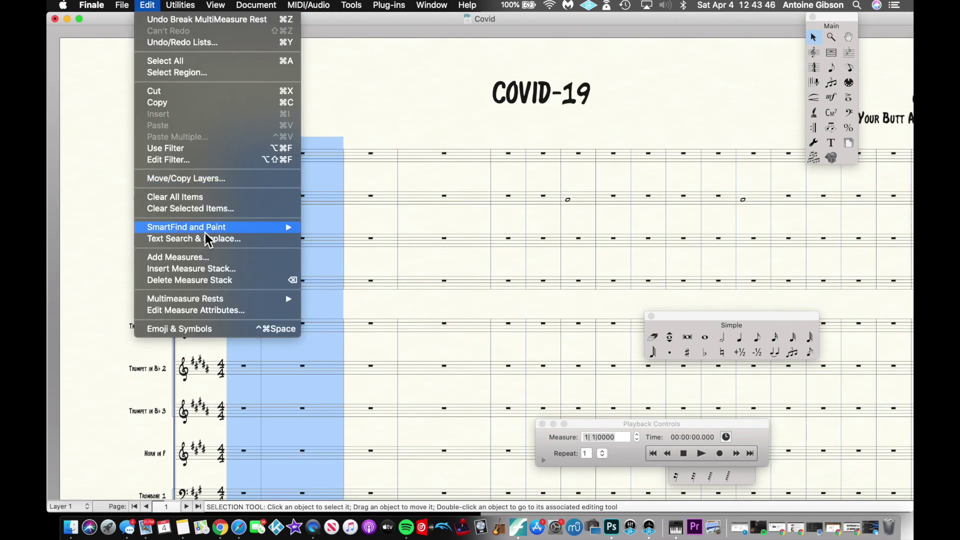
{"action": "mouse_move", "coordinate": [212, 299]}
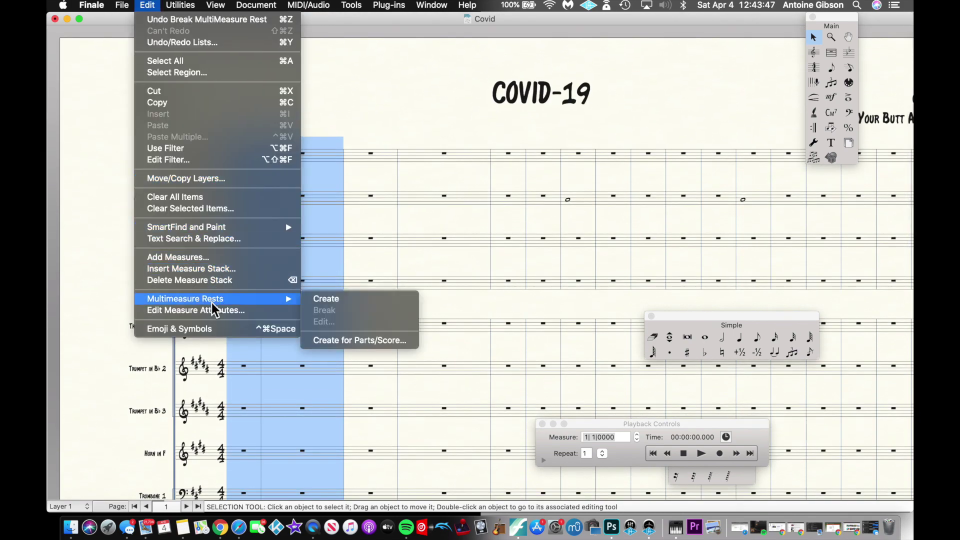
{"action": "left_click", "coordinate": [315, 300]}
{"action": "left_click", "coordinate": [148, 6]}
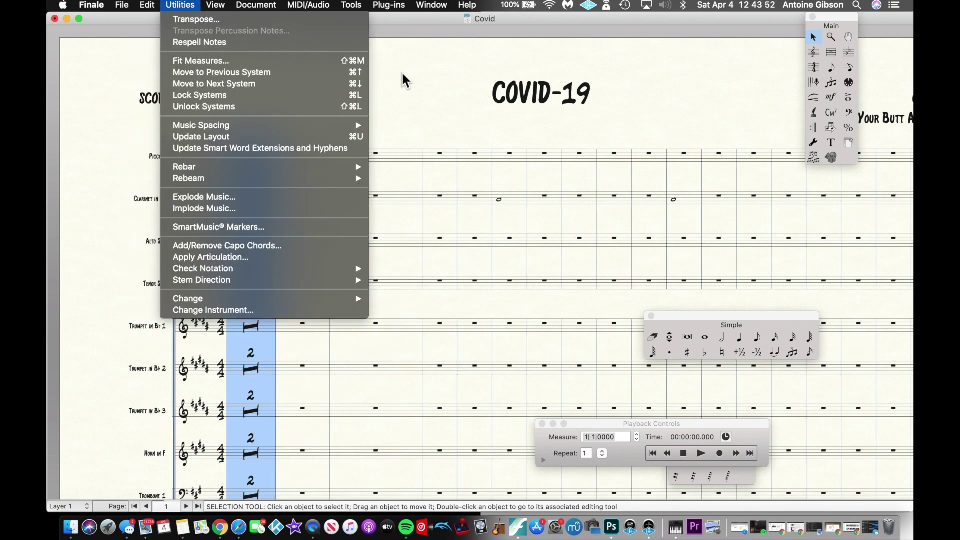
{"action": "left_click", "coordinate": [394, 164]}
{"action": "scroll", "coordinate": [390, 175], "scroll_direction": "down", "scroll_amount": 5}
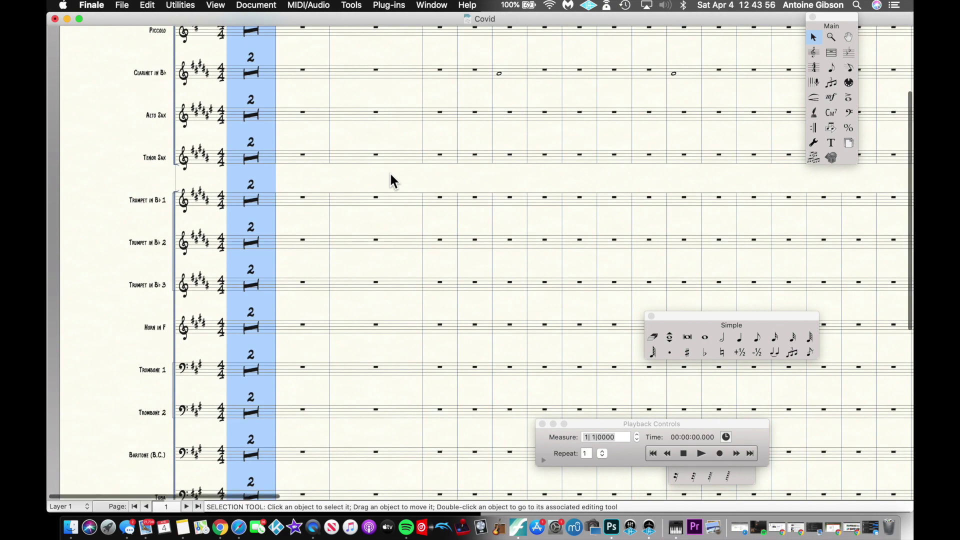
{"action": "scroll", "coordinate": [390, 175], "scroll_direction": "down", "scroll_amount": 5}
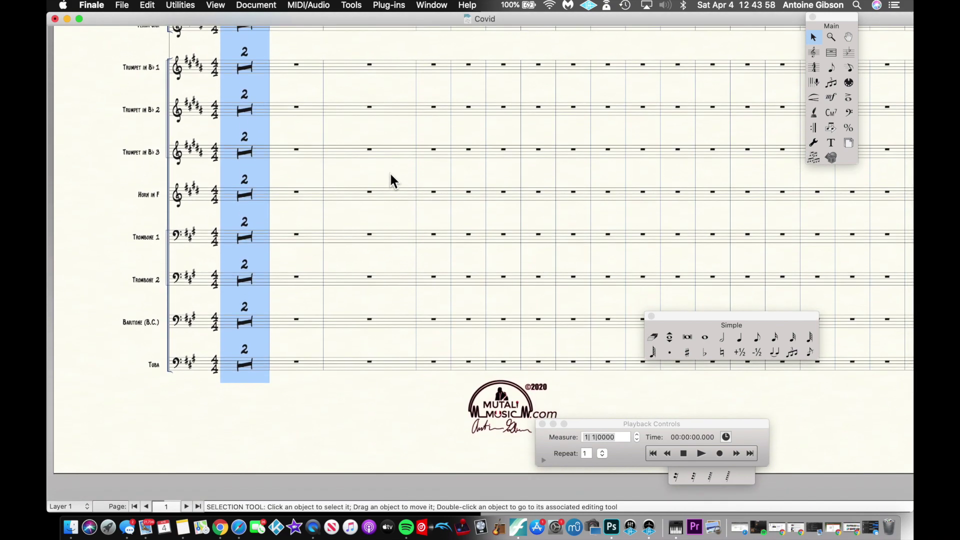
{"action": "scroll", "coordinate": [390, 175], "scroll_direction": "up", "scroll_amount": 10}
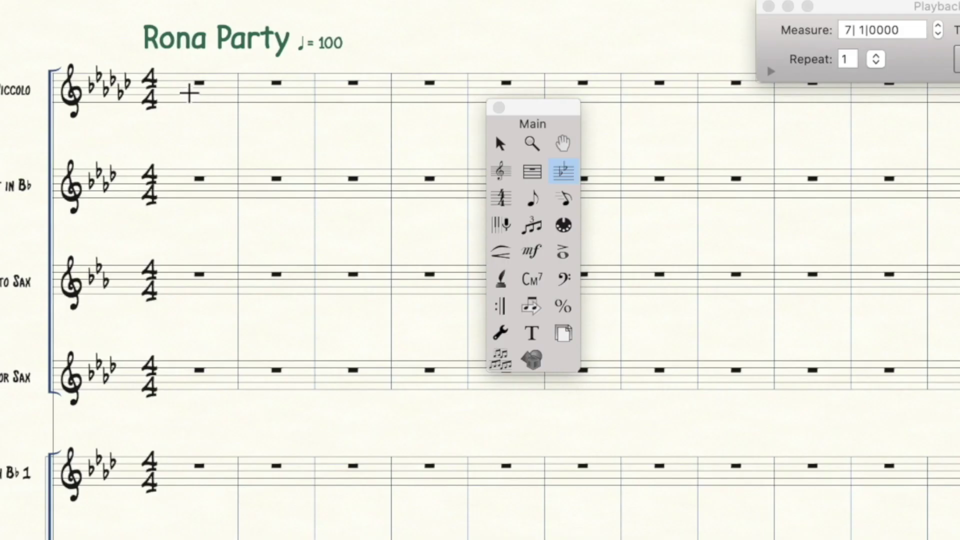
Step: Change the key signature to G Major from measure 1 to the next key change in the Rona Party score
{"action": "double_click", "coordinate": [189, 93]}
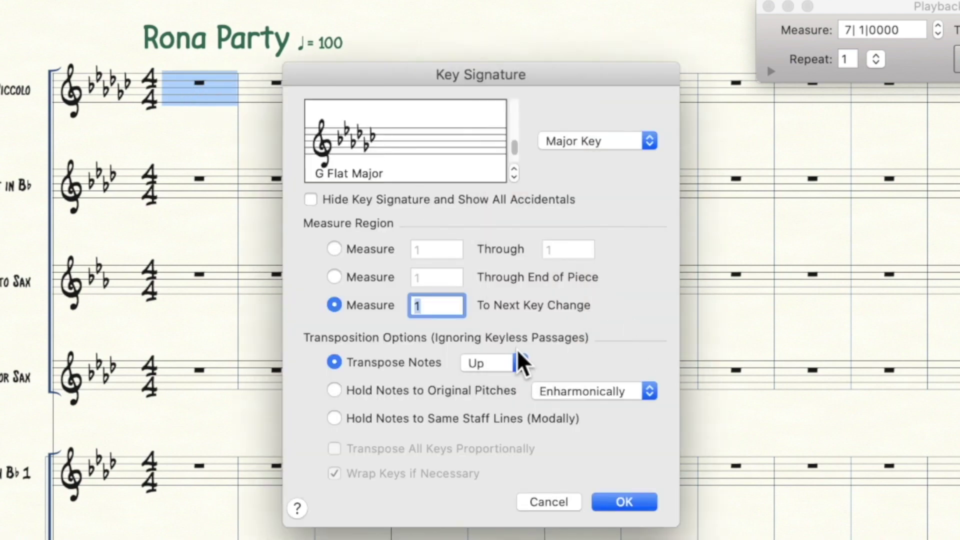
{"action": "left_click", "coordinate": [514, 170]}
{"action": "left_click", "coordinate": [514, 170]}
{"action": "left_click", "coordinate": [513, 171]}
{"action": "left_click", "coordinate": [513, 170]}
{"action": "left_click", "coordinate": [514, 170]}
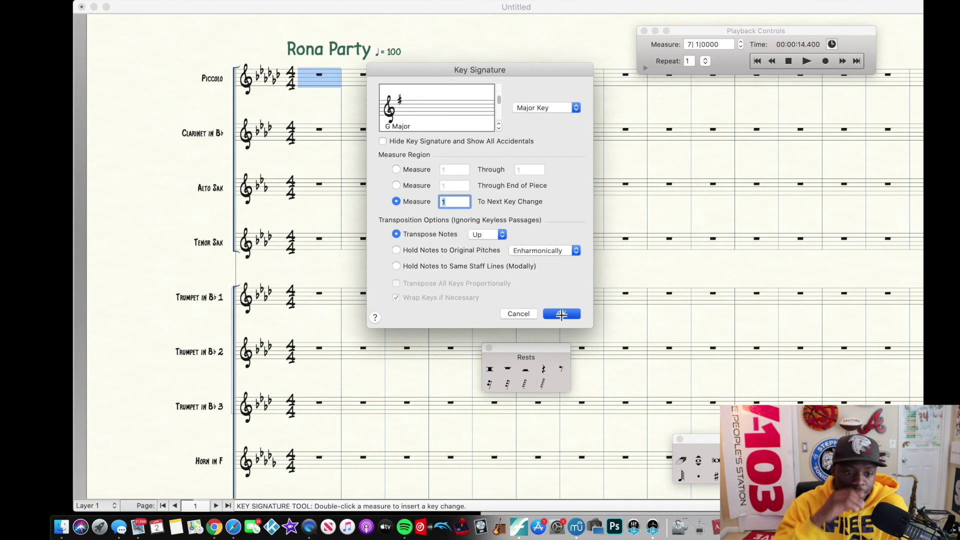
{"action": "left_click", "coordinate": [624, 502]}
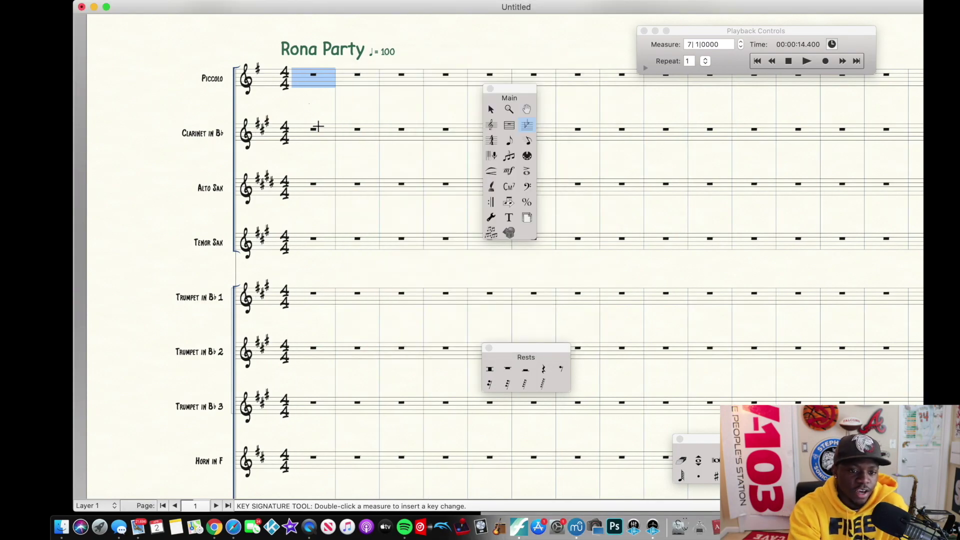
Step: Change the key signature to E Flat Major for measures 1 through 6 only in the Rona Party score
{"action": "left_click", "coordinate": [315, 96]}
{"action": "left_click", "coordinate": [312, 85]}
{"action": "double_click", "coordinate": [313, 80]}
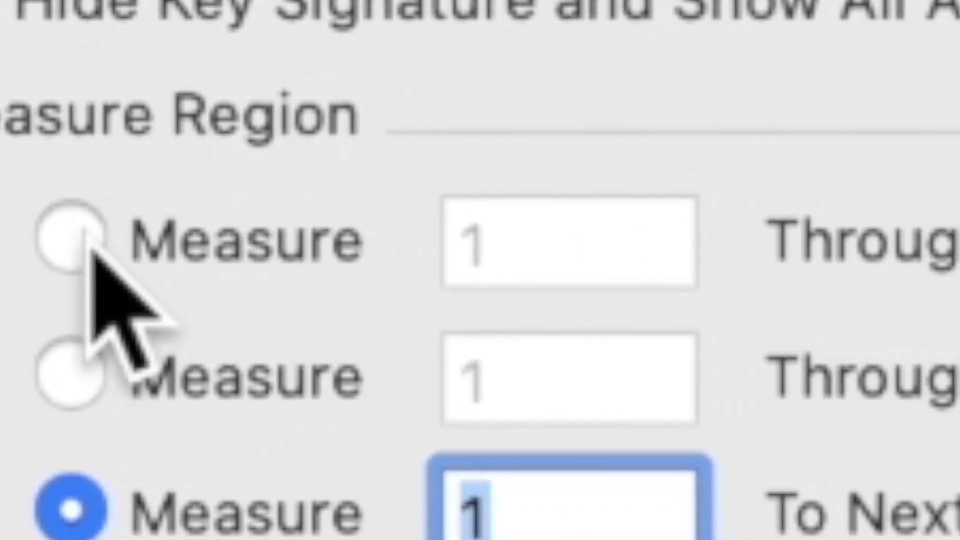
{"action": "left_click", "coordinate": [396, 169]}
{"action": "left_click", "coordinate": [939, 248]}
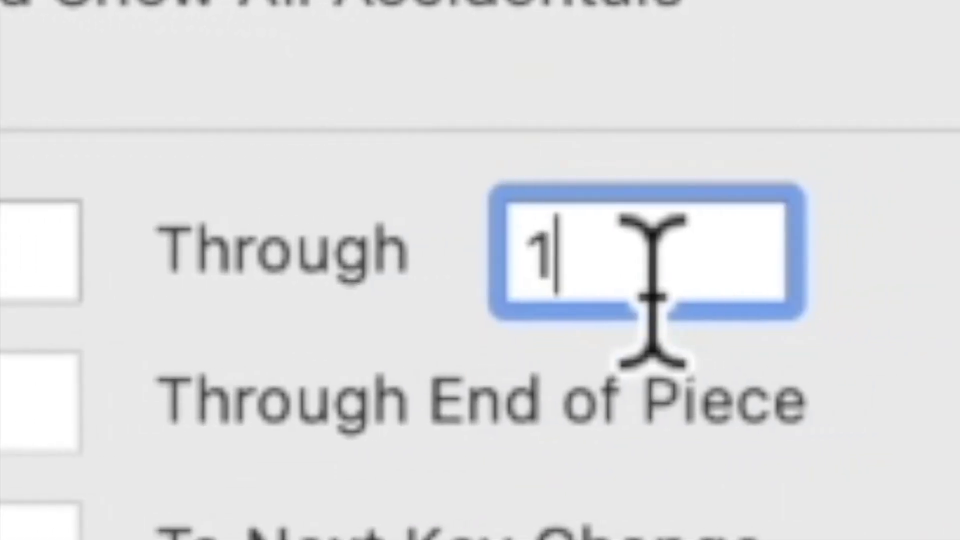
{"action": "key", "text": "BackSpace"}
{"action": "type", "text": "6"}
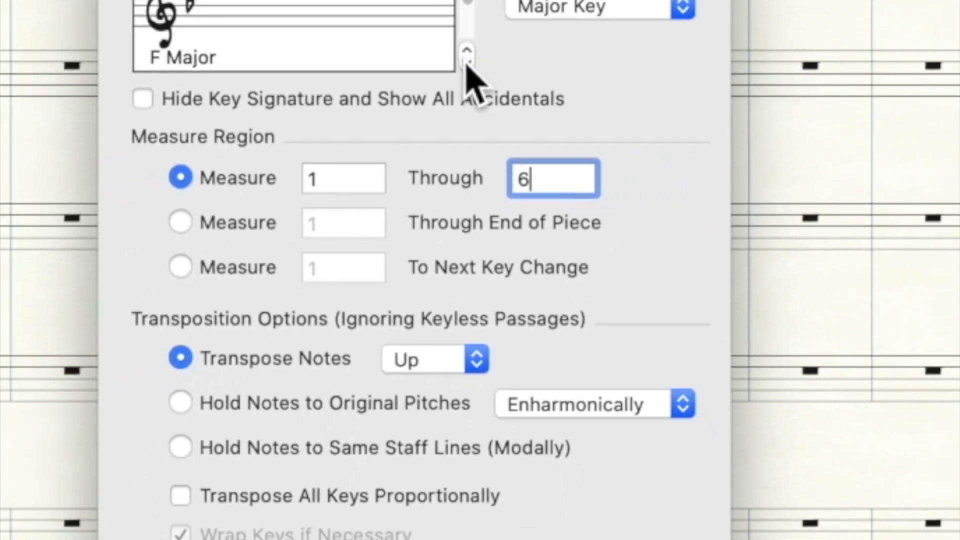
{"action": "left_click", "coordinate": [479, 90]}
{"action": "left_click", "coordinate": [480, 90]}
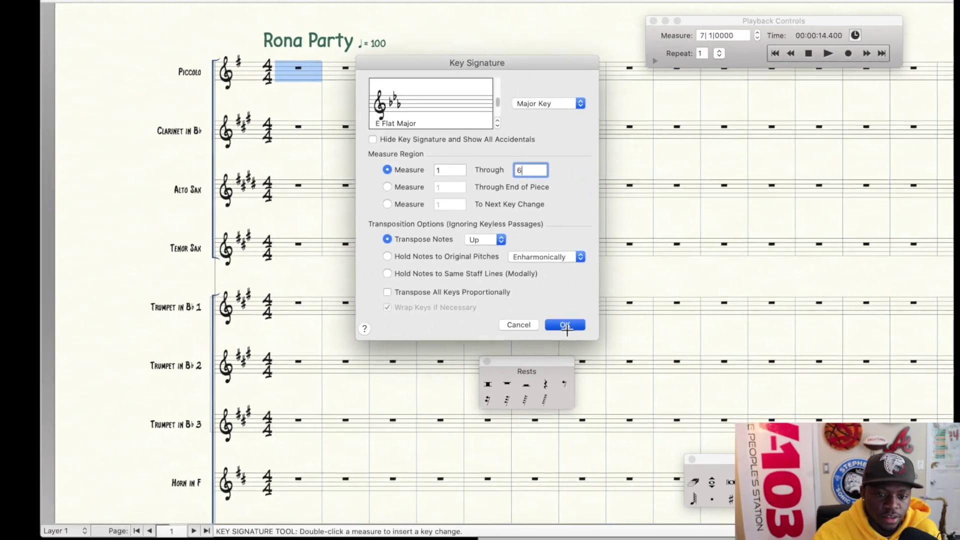
{"action": "left_click", "coordinate": [585, 392]}
{"action": "scroll", "coordinate": [399, 286], "scroll_direction": "right", "scroll_amount": 2}
{"action": "scroll", "coordinate": [399, 286], "scroll_direction": "down", "scroll_amount": 1}
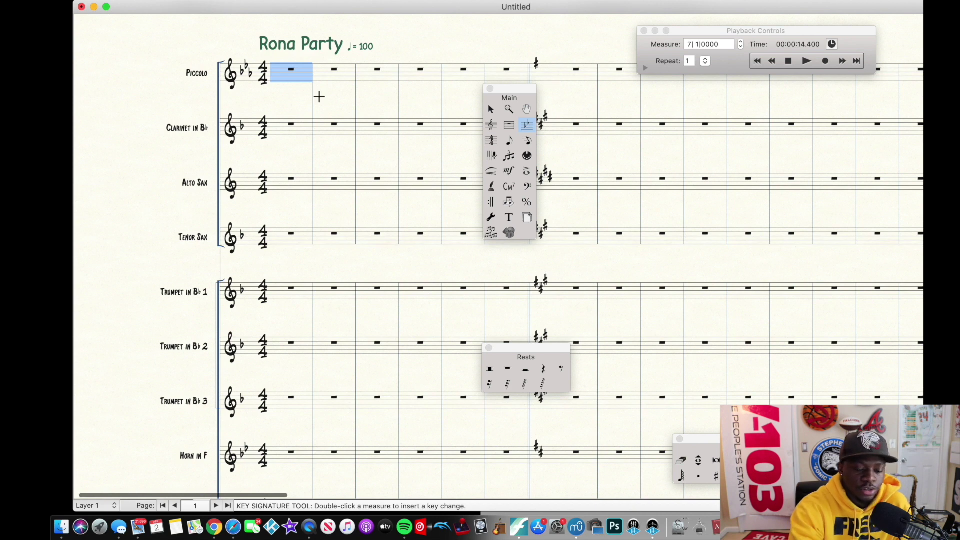
Step: Change the score's key signature to G Flat Major from measure 1, then open its key signature settings and cancel them
{"action": "key", "text": "Down"}
{"action": "key", "text": "Down"}
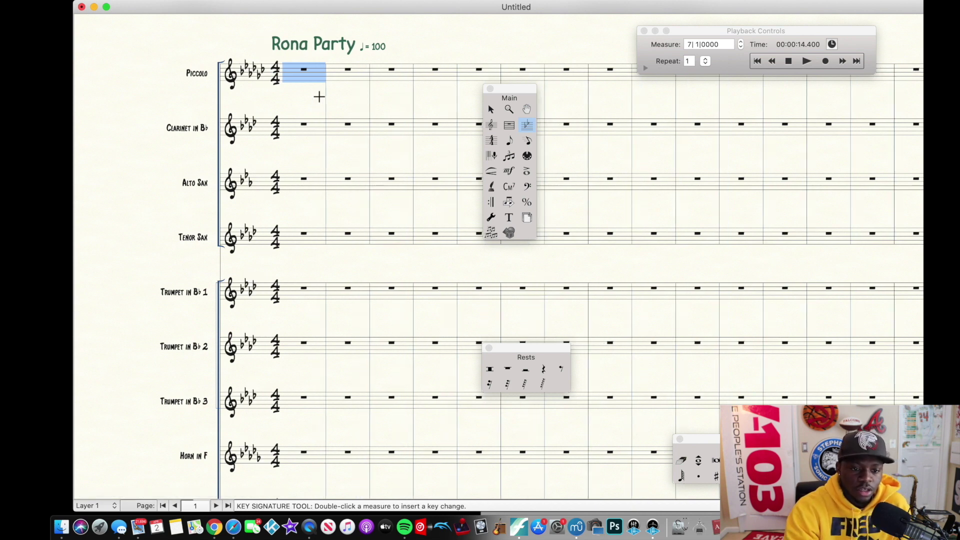
{"action": "double_click", "coordinate": [307, 73]}
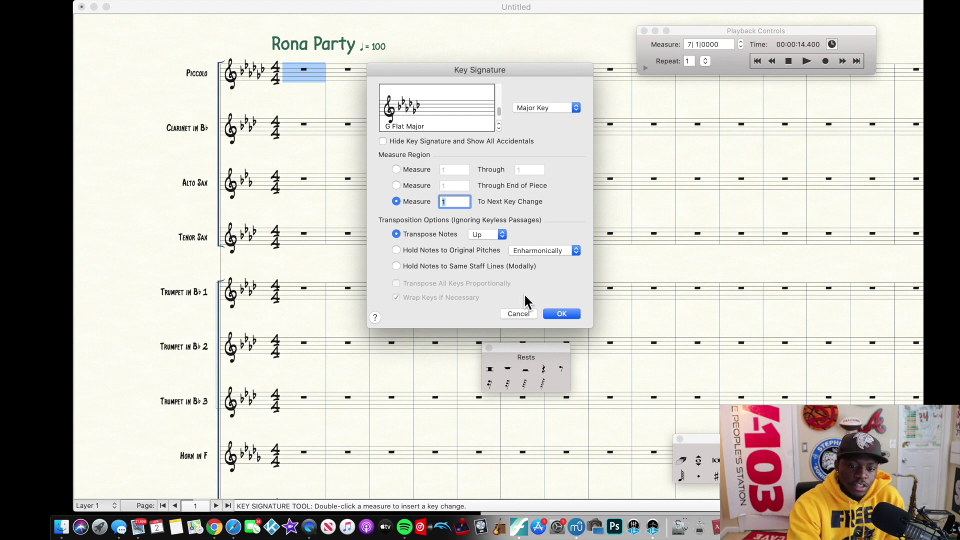
{"action": "left_click", "coordinate": [517, 313]}
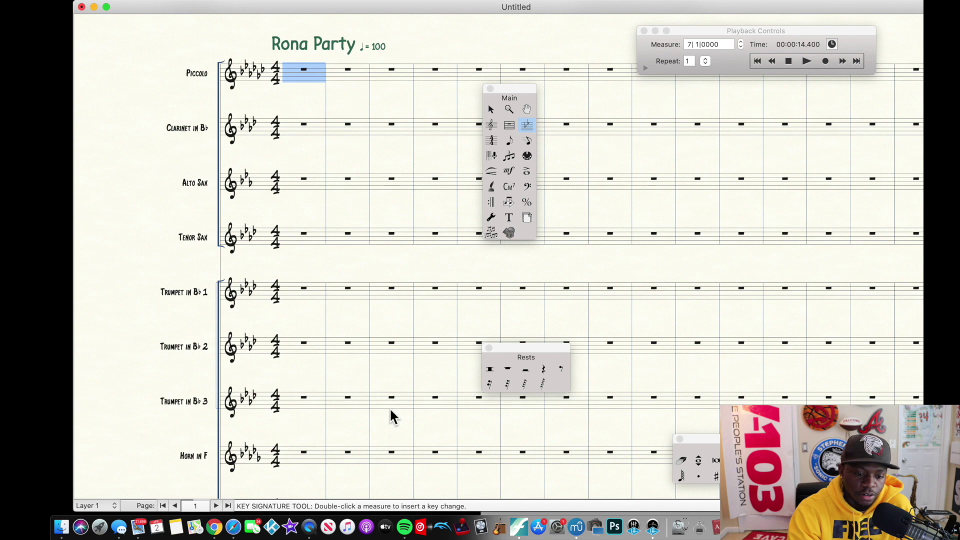
Step: Enter a whole note in each of the first three measures of the Trumpet in Bb 1 staff
{"action": "key", "text": "7"}
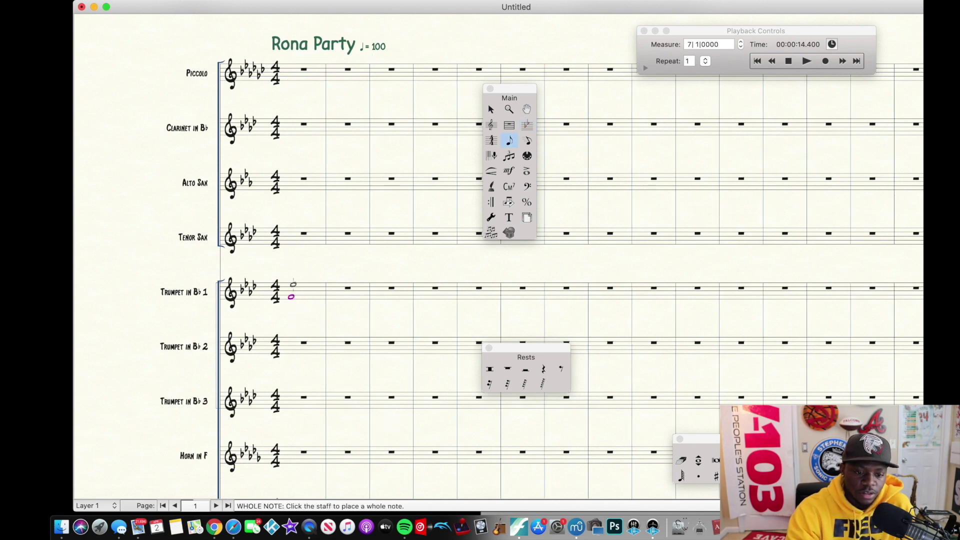
{"action": "left_click", "coordinate": [380, 296]}
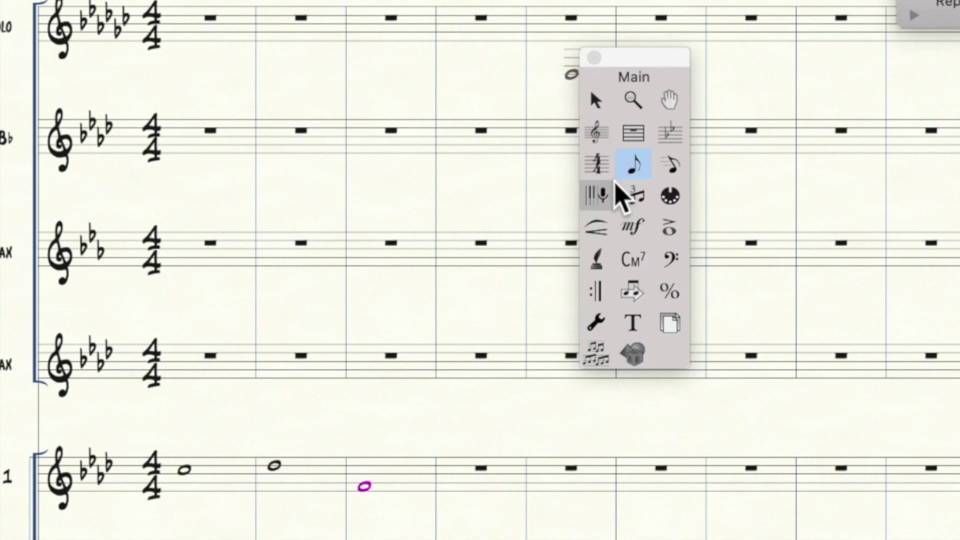
Step: Change the key signature to A Major from measure 1 to the next key change, transposing the notes up
{"action": "left_click", "coordinate": [668, 133]}
{"action": "double_click", "coordinate": [212, 471]}
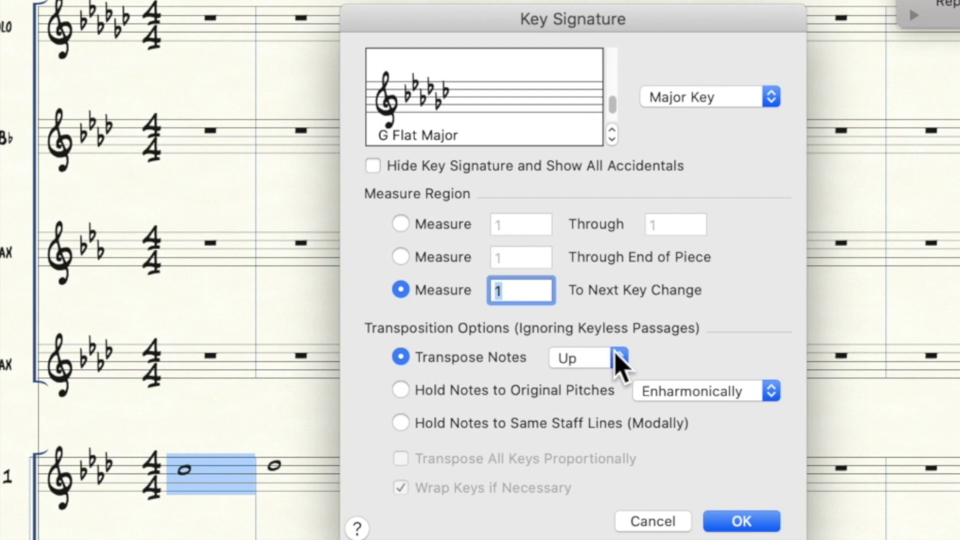
{"action": "left_click", "coordinate": [610, 129]}
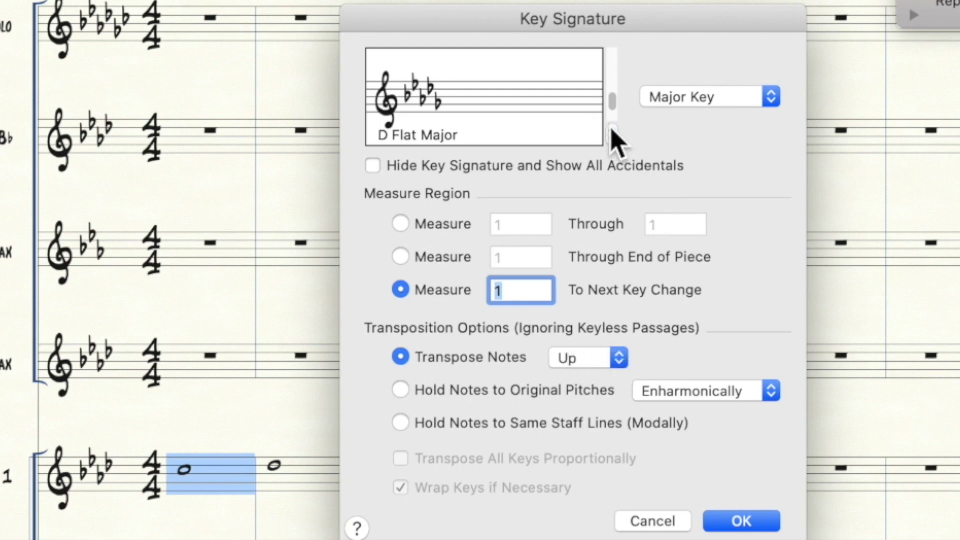
{"action": "left_click", "coordinate": [611, 136]}
{"action": "left_click", "coordinate": [610, 128]}
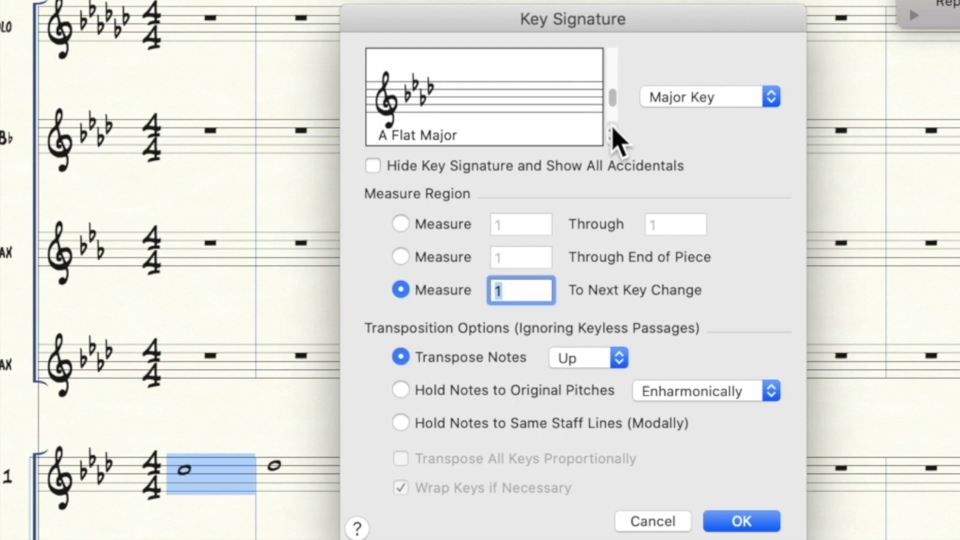
{"action": "left_click", "coordinate": [611, 128]}
{"action": "left_click", "coordinate": [611, 128]}
{"action": "left_click", "coordinate": [610, 129]}
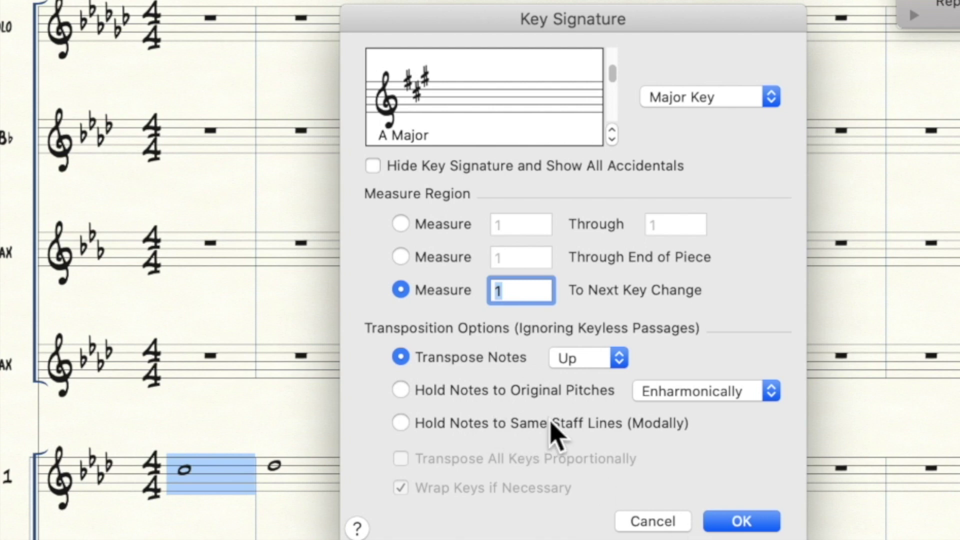
{"action": "left_click", "coordinate": [740, 523]}
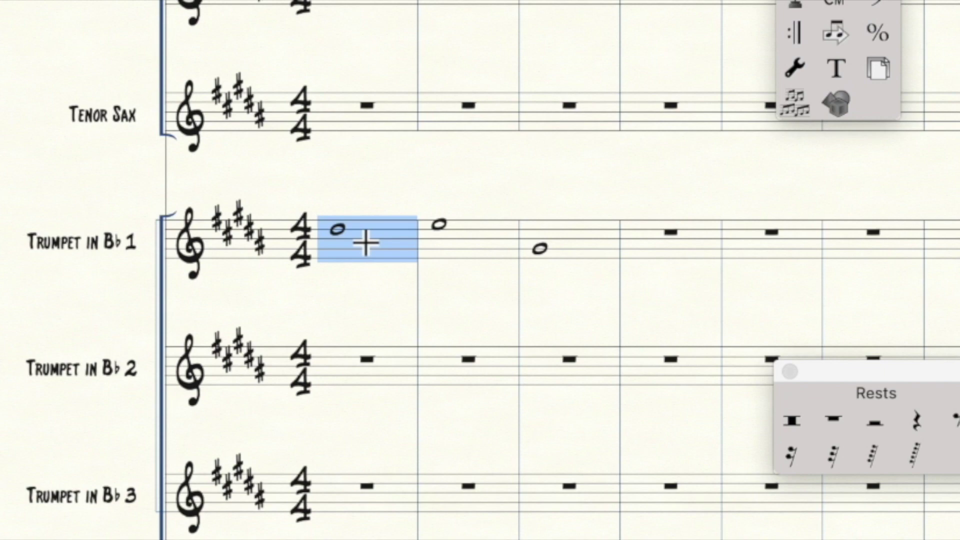
Step: Change the key signature to C Major from measure 1 to the next key change, transposing the notes down
{"action": "double_click", "coordinate": [368, 274]}
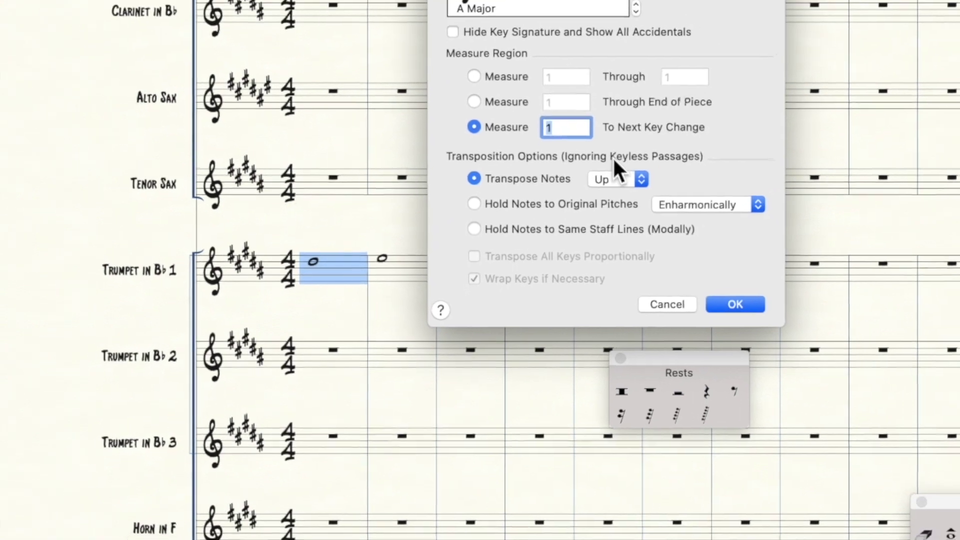
{"action": "left_click", "coordinate": [762, 117]}
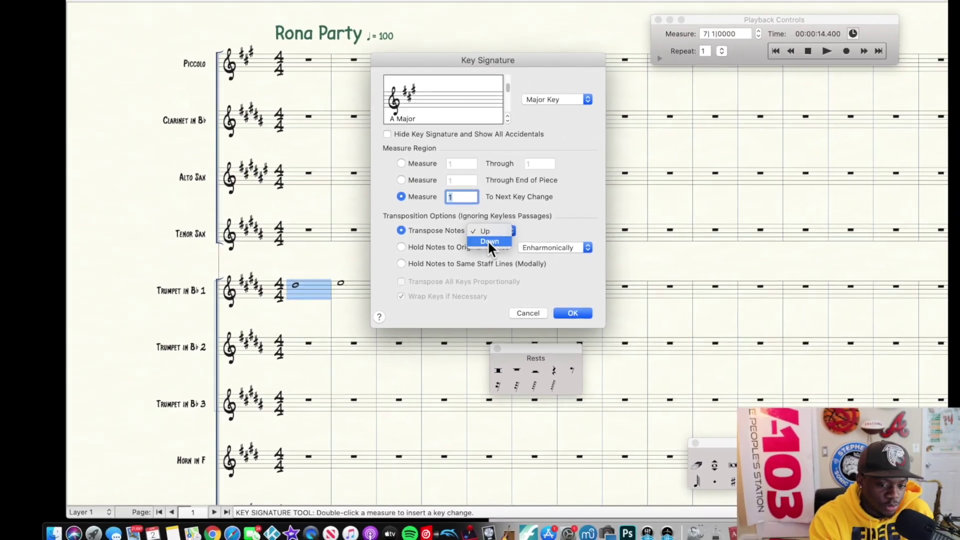
{"action": "left_click", "coordinate": [489, 241]}
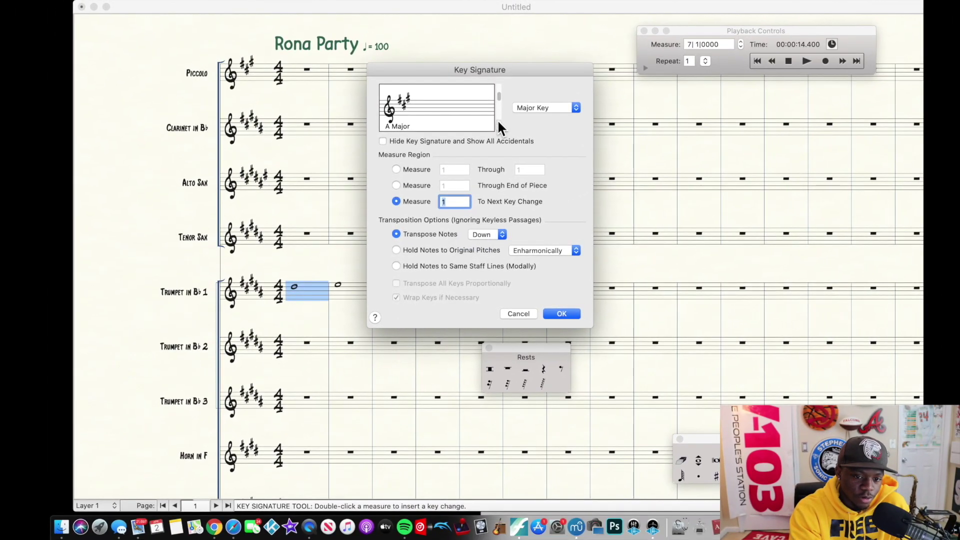
{"action": "left_click", "coordinate": [498, 127]}
{"action": "left_click", "coordinate": [497, 127]}
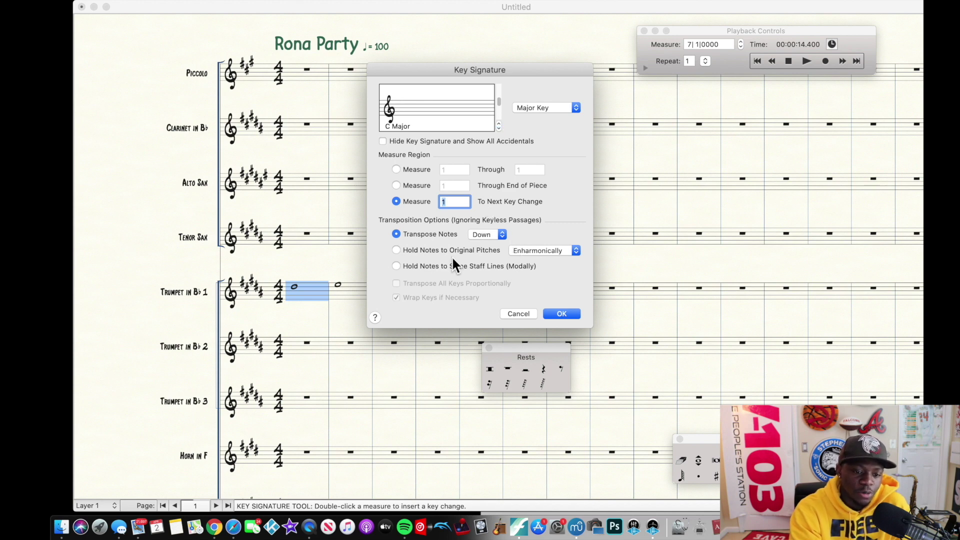
{"action": "left_click", "coordinate": [558, 314]}
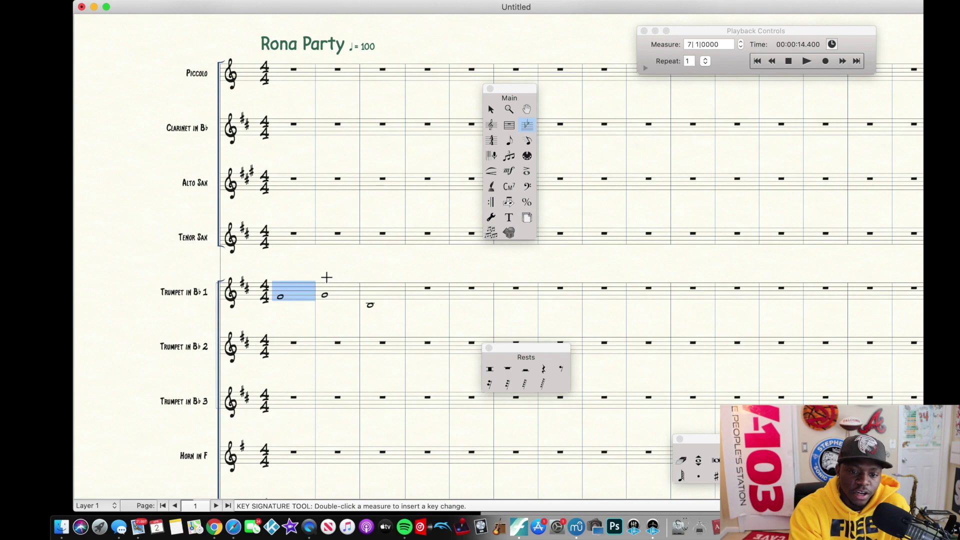
Step: Change the key signature to A Flat Major from measure 1 to the next key change, holding notes to their original pitches enharmonically
{"action": "double_click", "coordinate": [289, 288]}
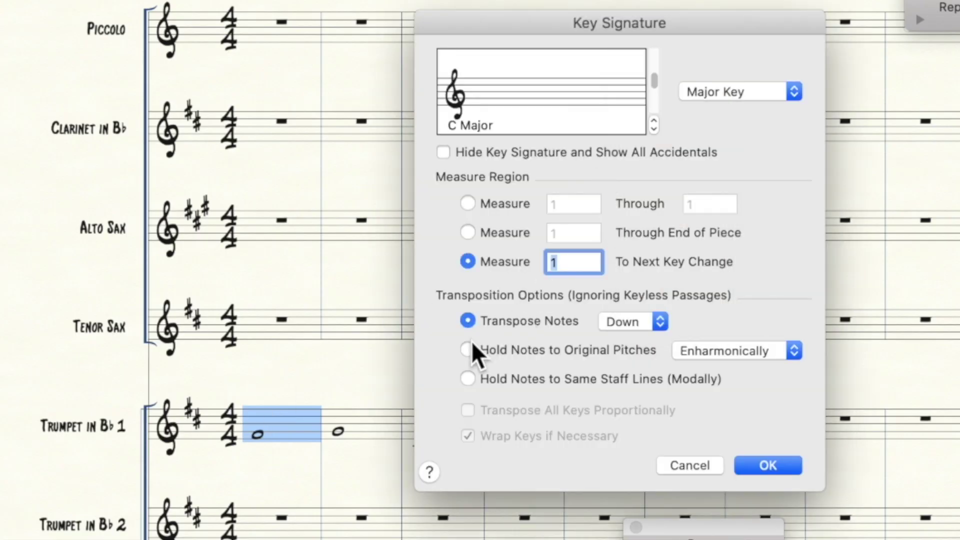
{"action": "left_click", "coordinate": [468, 345]}
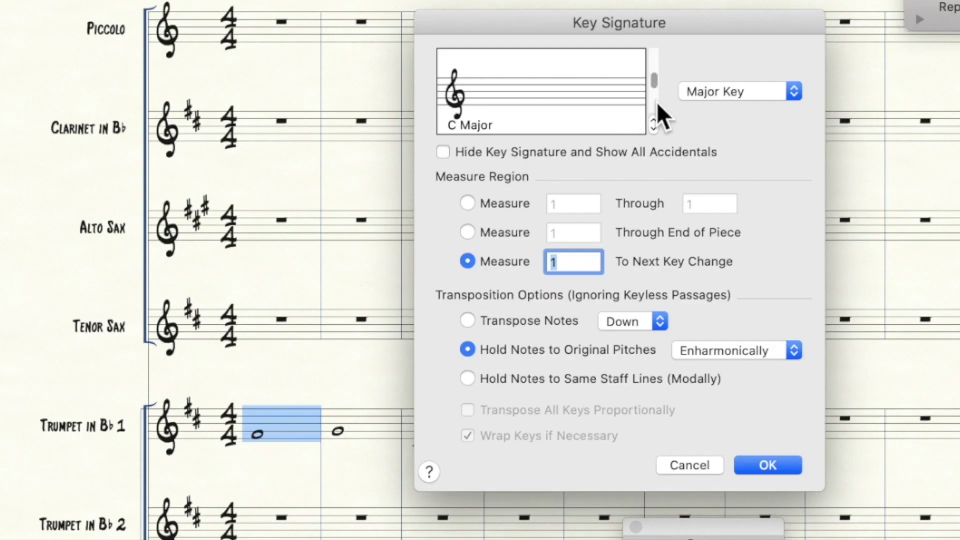
{"action": "left_click", "coordinate": [651, 119]}
{"action": "left_click", "coordinate": [651, 119]}
{"action": "left_click", "coordinate": [652, 119]}
{"action": "left_click", "coordinate": [652, 119]}
{"action": "left_click", "coordinate": [652, 119]}
{"action": "left_click", "coordinate": [654, 128]}
{"action": "left_click", "coordinate": [654, 129]}
{"action": "left_click", "coordinate": [653, 128]}
{"action": "left_click", "coordinate": [654, 128]}
{"action": "left_click", "coordinate": [653, 129]}
{"action": "left_click", "coordinate": [653, 129]}
{"action": "left_click", "coordinate": [653, 128]}
{"action": "left_click", "coordinate": [653, 128]}
{"action": "left_click", "coordinate": [653, 128]}
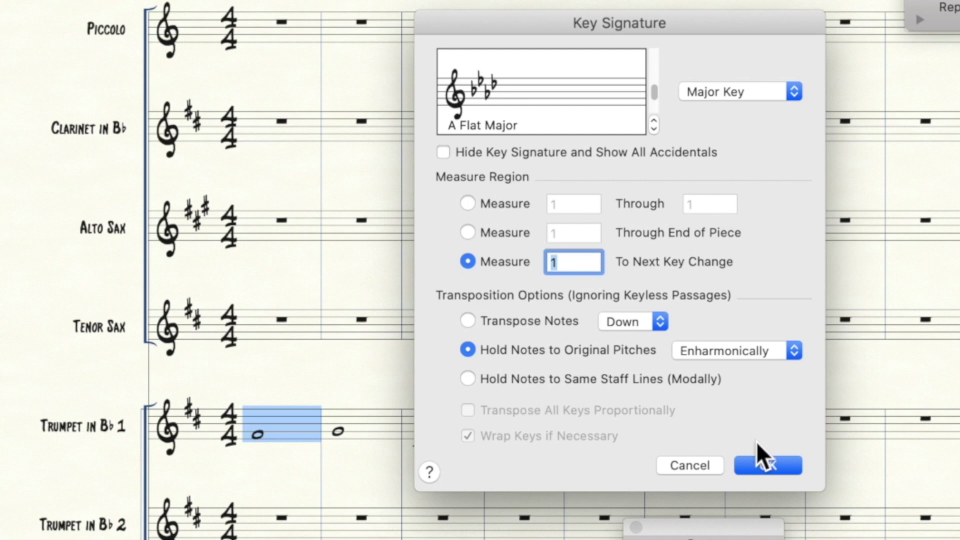
{"action": "left_click", "coordinate": [761, 466]}
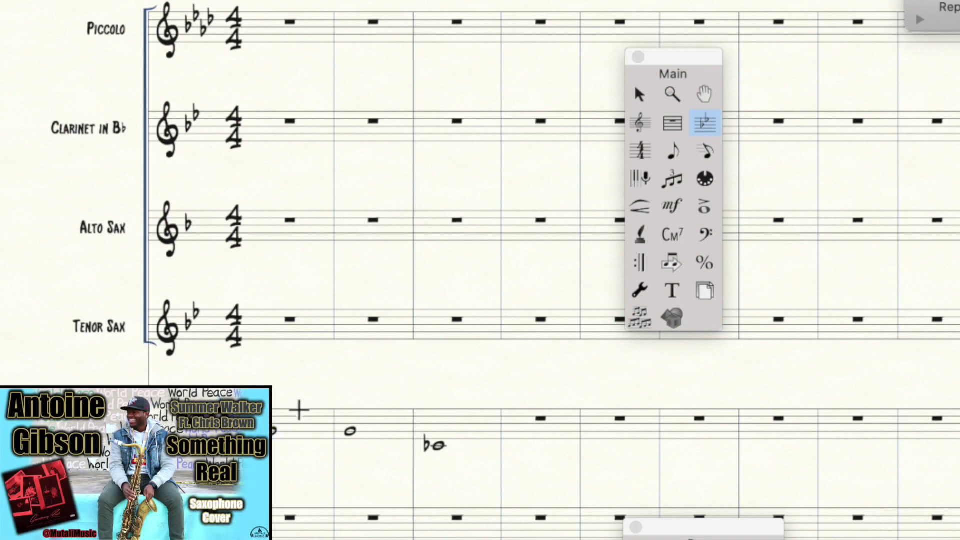
{"action": "double_click", "coordinate": [298, 411]}
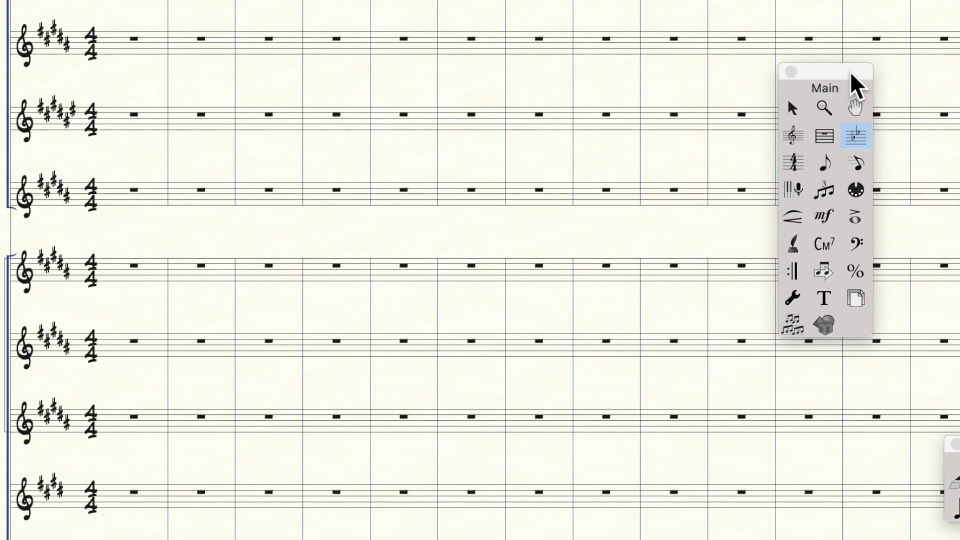
Step: Open the time signature settings for the Tenor Sax staff's first measure and set the region from measure 1 through the end of the piece
{"action": "left_click_drag", "start_coordinate": [848, 75], "coordinate": [580, 86]}
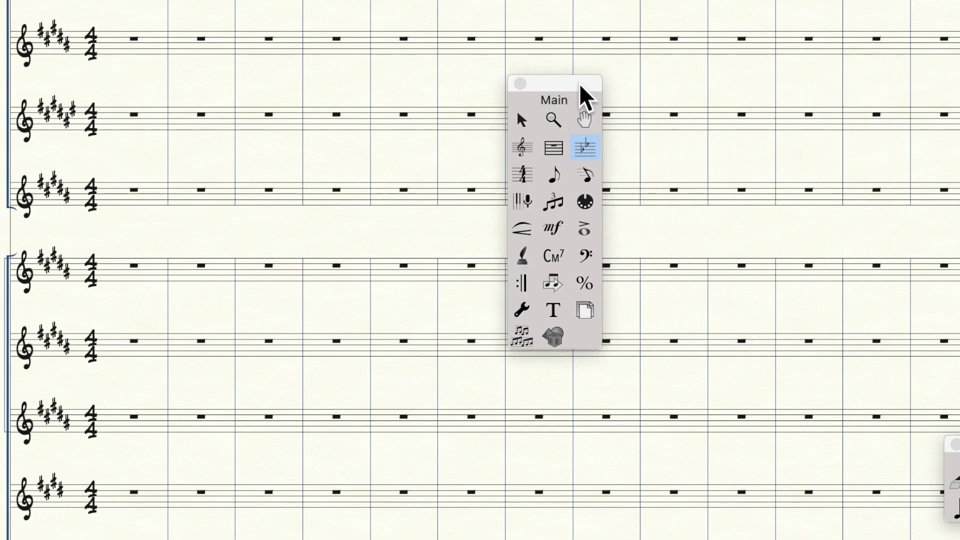
{"action": "left_click", "coordinate": [530, 170]}
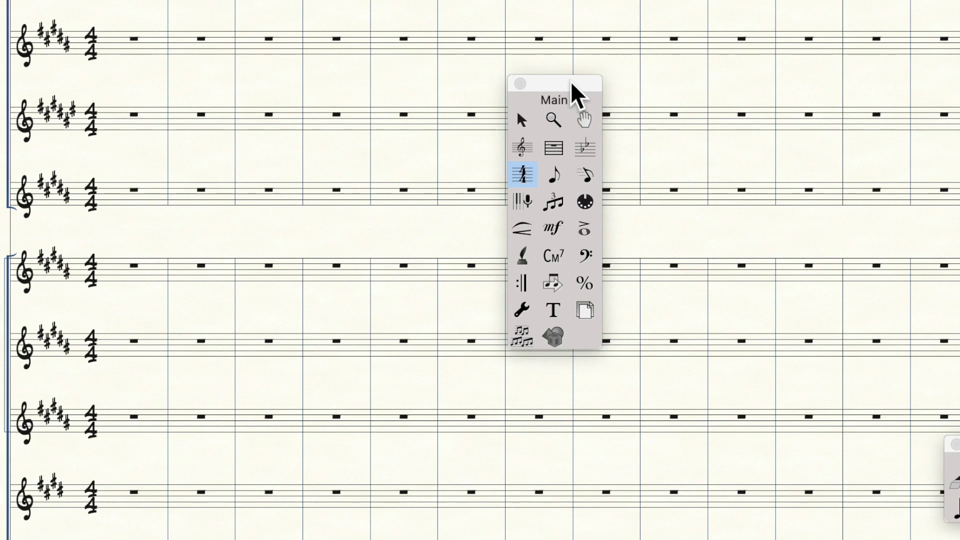
{"action": "left_click_drag", "start_coordinate": [570, 85], "coordinate": [648, 86]}
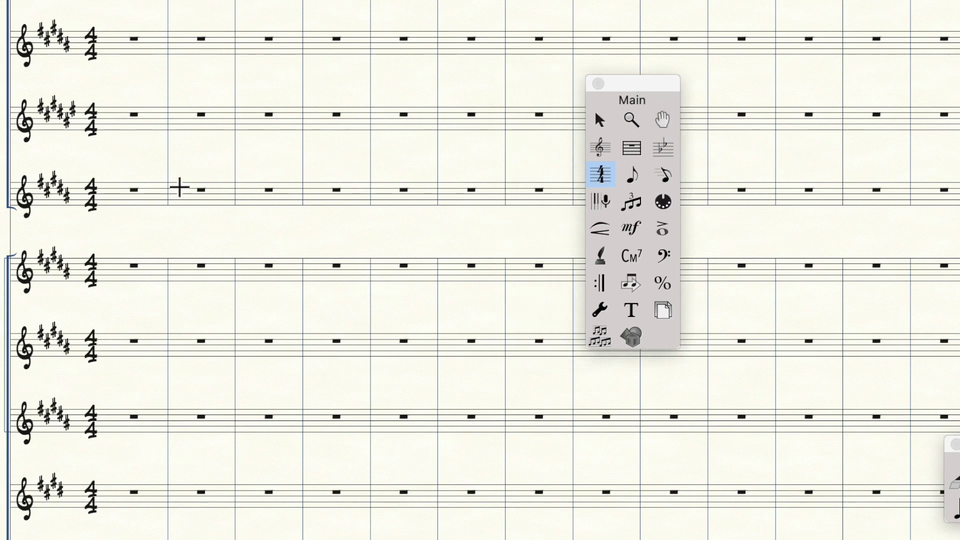
{"action": "left_click", "coordinate": [155, 194]}
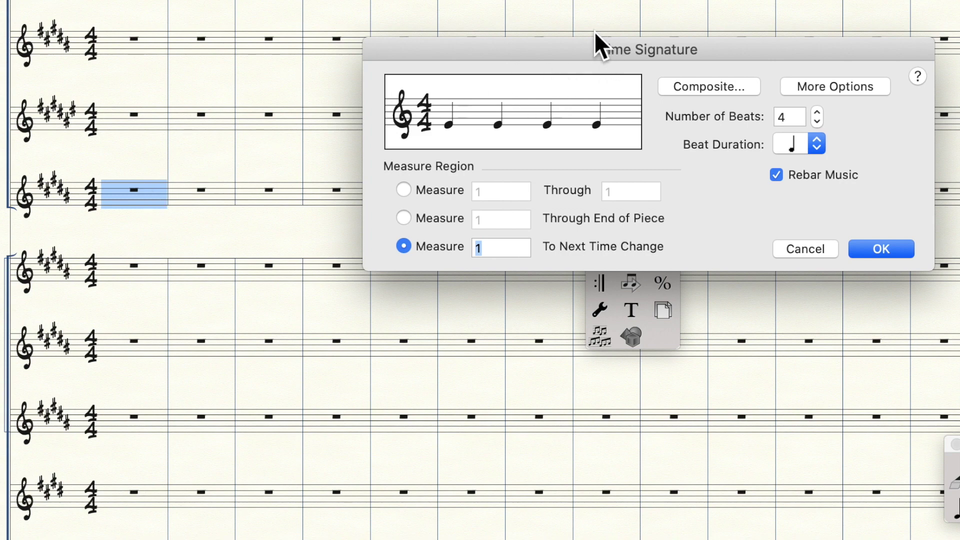
{"action": "left_click", "coordinate": [404, 190]}
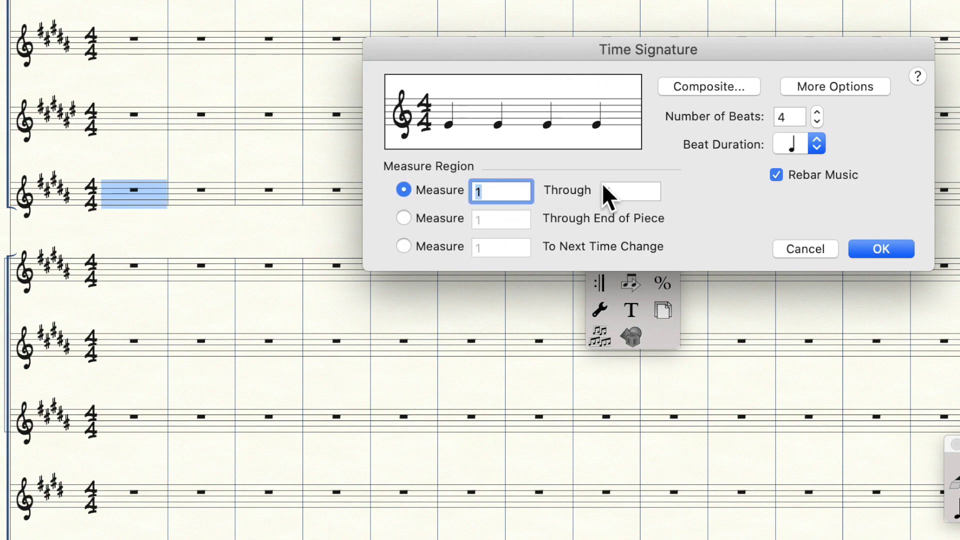
{"action": "left_click", "coordinate": [403, 217]}
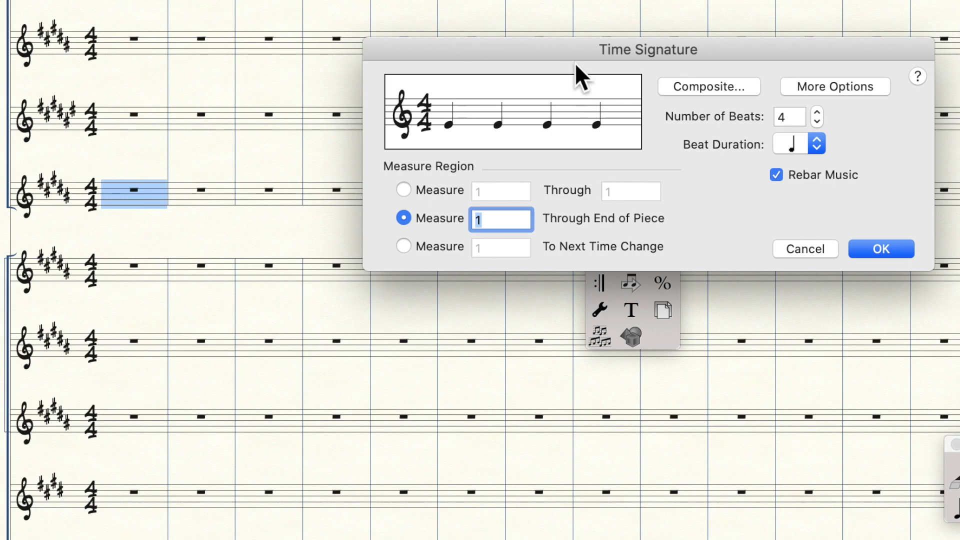
Step: Review the beat duration choices in the time signature settings and keep Quarter Note
{"action": "left_click_drag", "start_coordinate": [469, 43], "coordinate": [365, 1]}
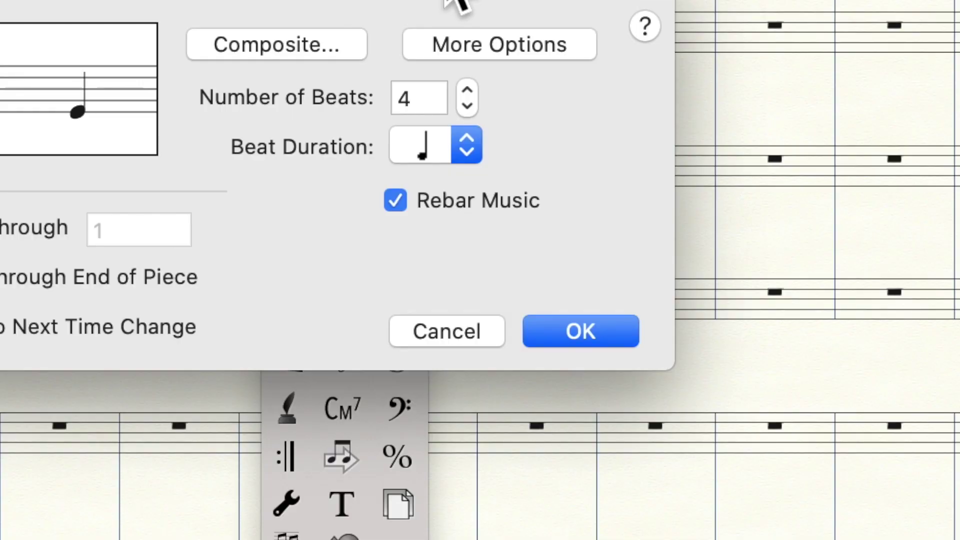
{"action": "left_click", "coordinate": [469, 146]}
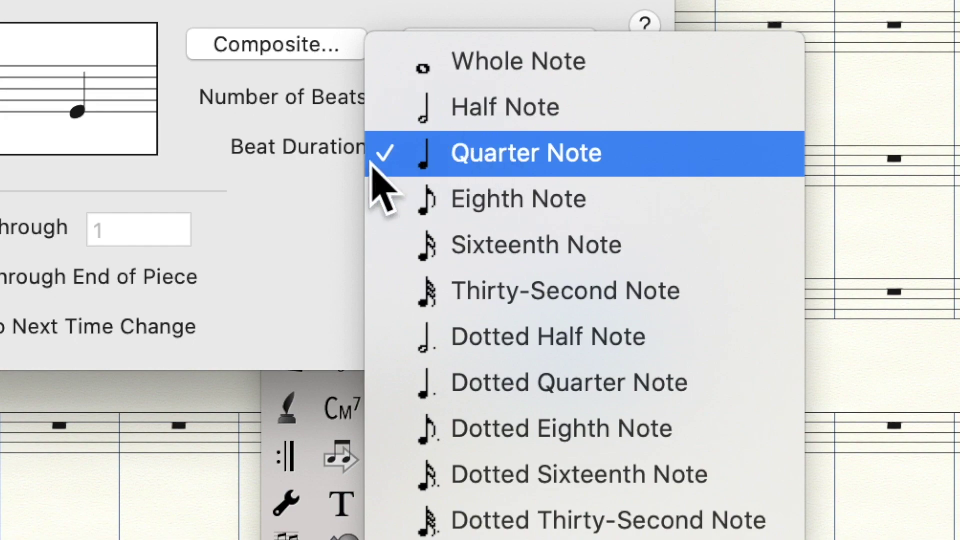
{"action": "left_click", "coordinate": [388, 163]}
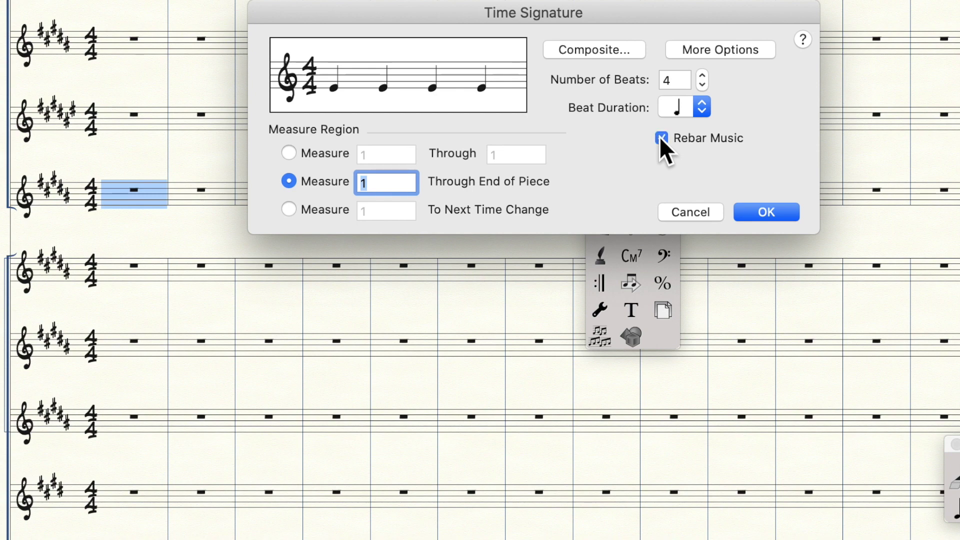
{"action": "left_click_drag", "start_coordinate": [560, 38], "coordinate": [701, 58]}
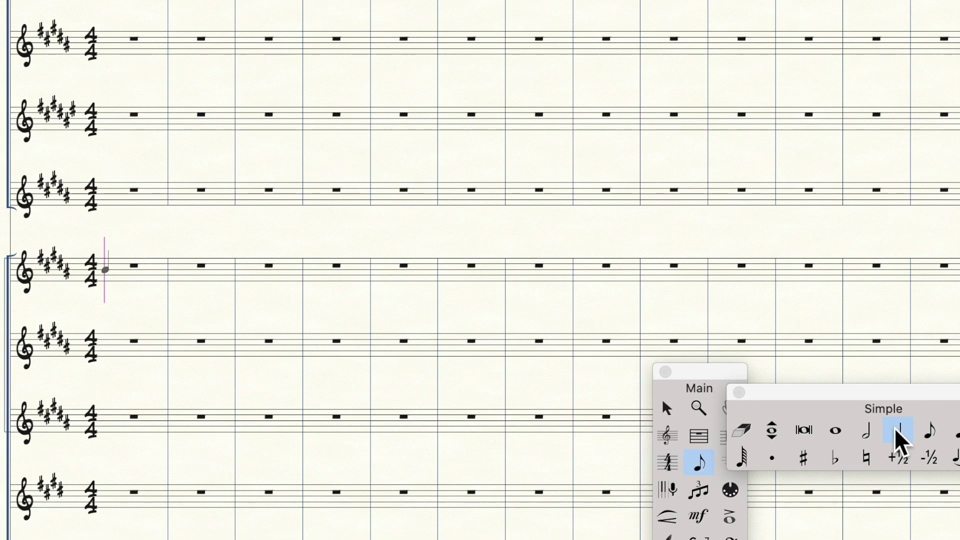
Step: Fill the first six measures of the first trumpet staff with a melody in quarter notes
{"action": "key", "text": "g"}
{"action": "key", "text": "g"}
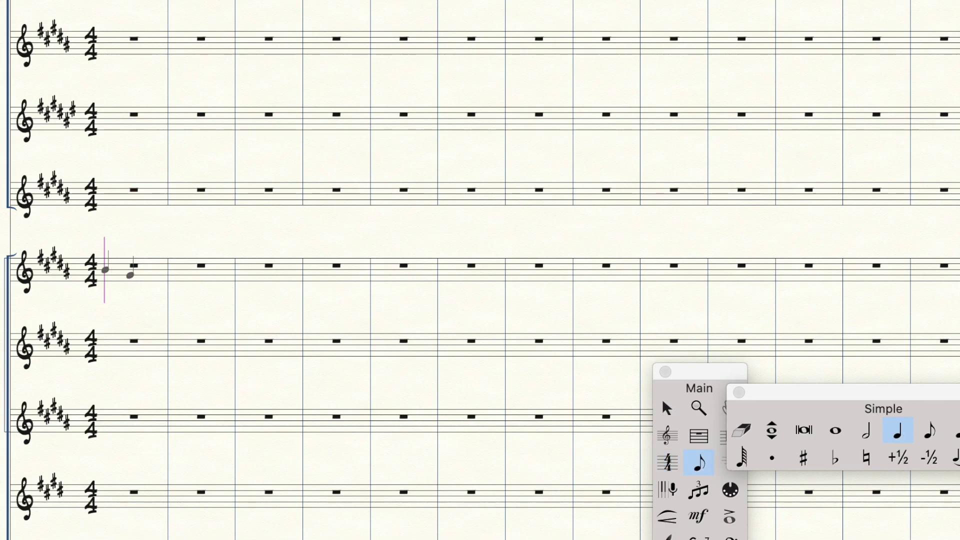
{"action": "key", "text": "d"}
{"action": "key", "text": "c"}
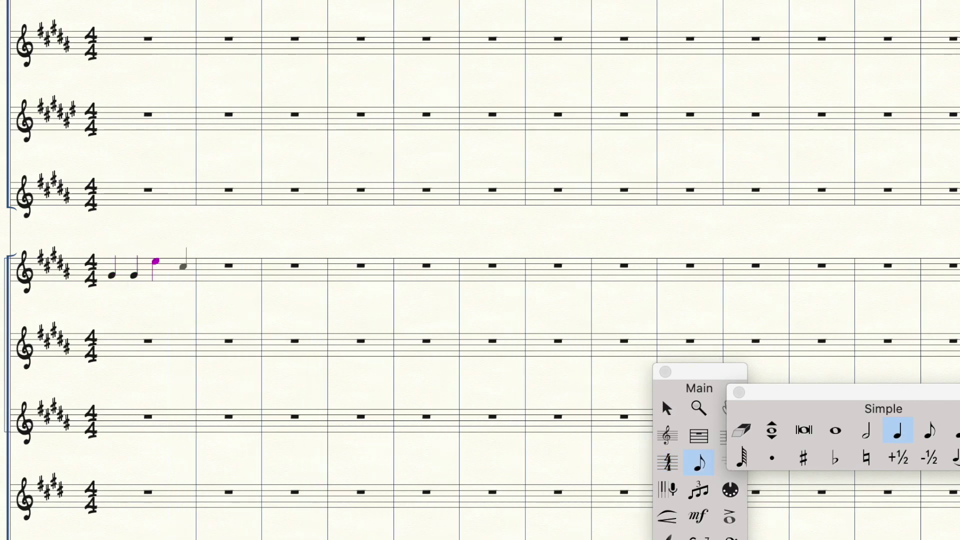
{"action": "key", "text": "b"}
{"action": "key", "text": "c"}
{"action": "key", "text": "f"}
{"action": "key", "text": "d"}
{"action": "key", "text": "c"}
{"action": "key", "text": "b"}
{"action": "key", "text": "c"}
{"action": "key", "text": "b"}
{"action": "key", "text": "b"}
{"action": "key", "text": "d"}
{"action": "key", "text": "f"}
{"action": "key", "text": "d"}
{"action": "key", "text": "b"}
{"action": "key", "text": "c"}
{"action": "key", "text": "g"}
{"action": "key", "text": "0"}
{"action": "key", "text": "6"}
{"action": "key", "text": "g"}
{"action": "key", "text": "g"}
{"action": "key", "text": "g"}
{"action": "key", "text": "g"}
{"action": "key", "text": "g"}
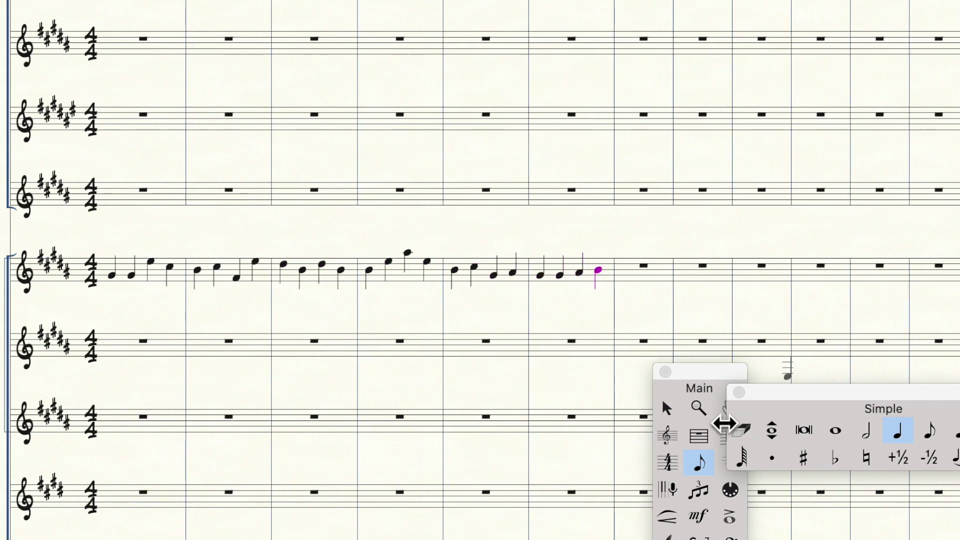
Step: Set the time signature to 5/4 from measure 2 to the next time change, rebarring the music
{"action": "left_click", "coordinate": [670, 460]}
{"action": "left_click", "coordinate": [209, 266]}
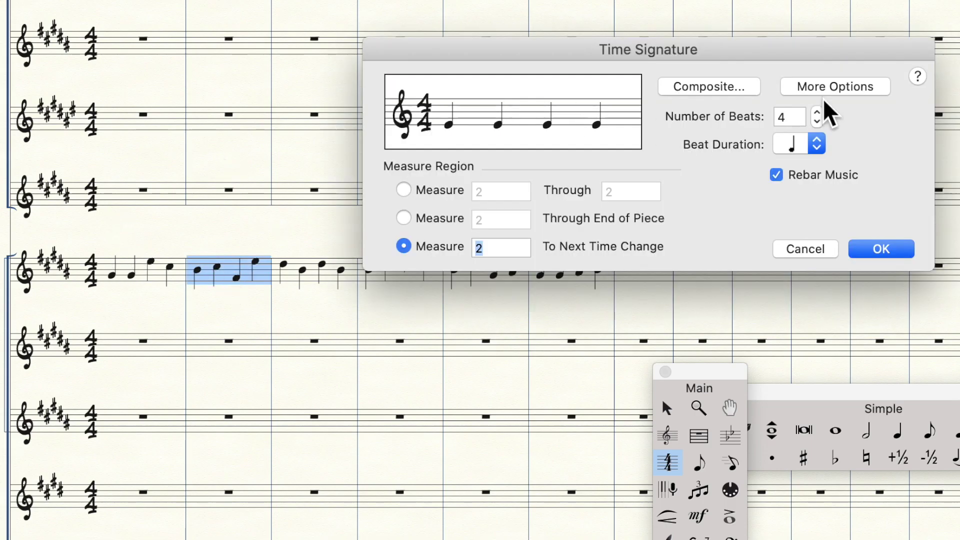
{"action": "left_click", "coordinate": [817, 112]}
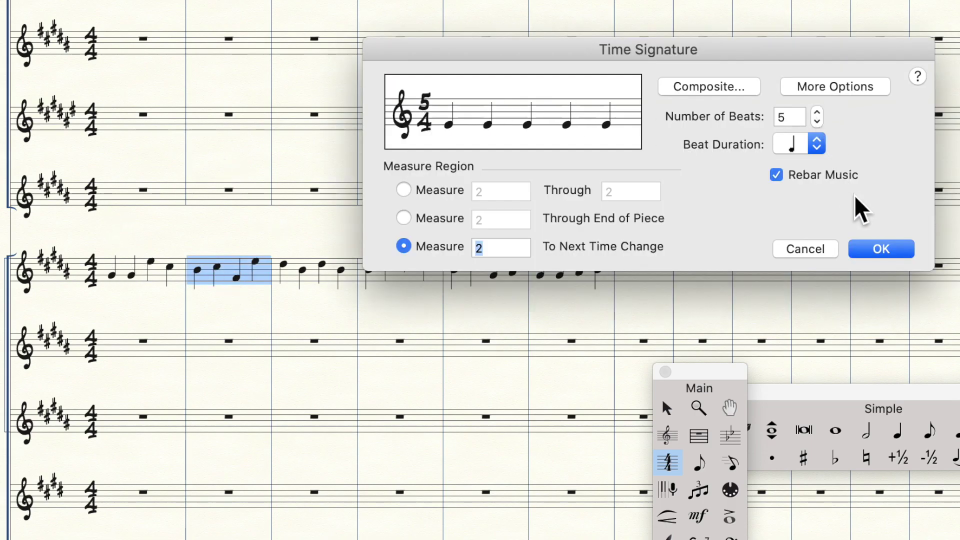
{"action": "left_click", "coordinate": [880, 248]}
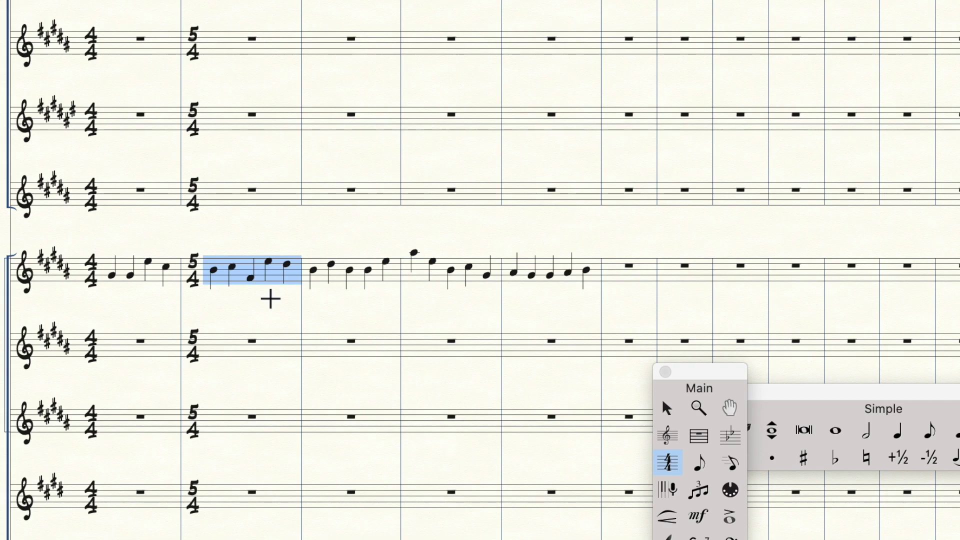
Step: Set 6/4 from measure 3 to the next time change without rebarring, and add a quarter note on that measure's empty sixth beat
{"action": "double_click", "coordinate": [343, 272]}
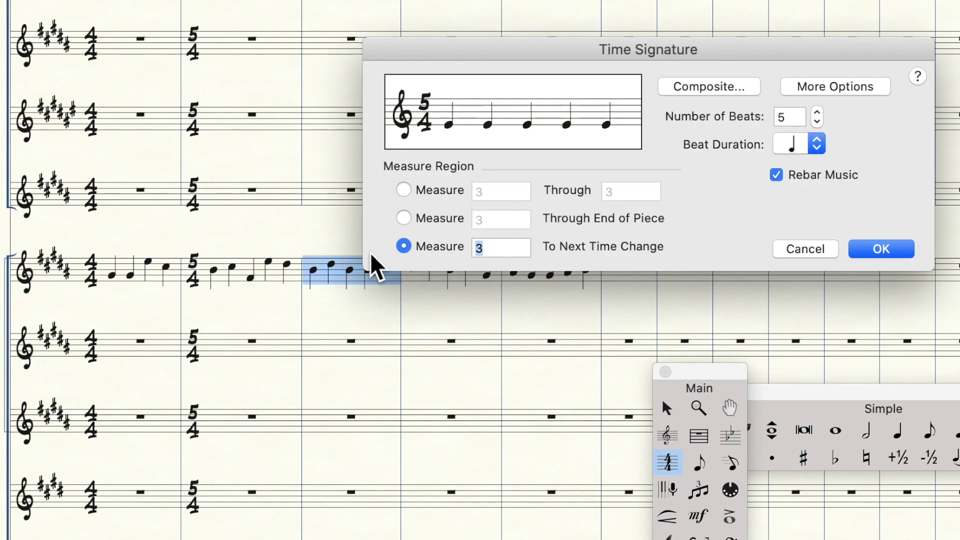
{"action": "left_click", "coordinate": [781, 178]}
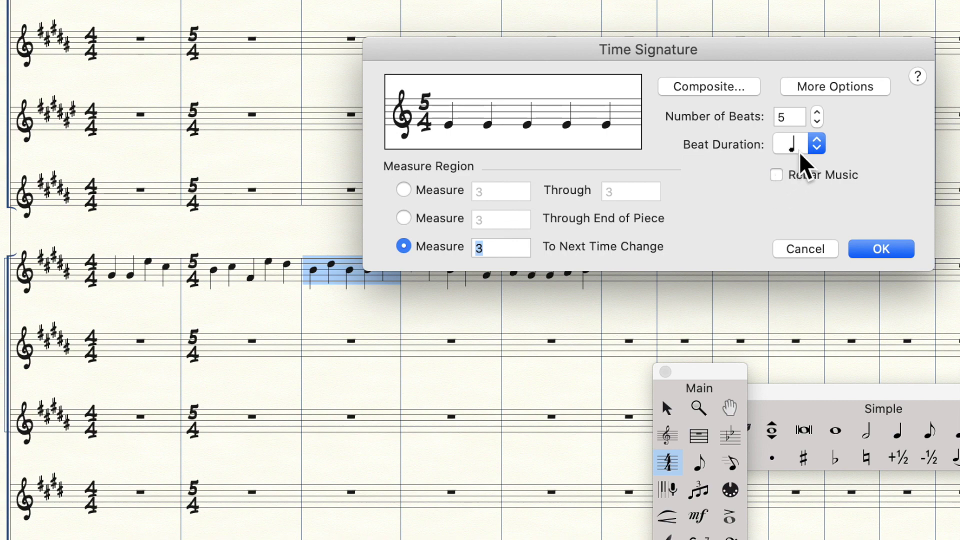
{"action": "left_click", "coordinate": [817, 113]}
{"action": "left_click", "coordinate": [876, 250]}
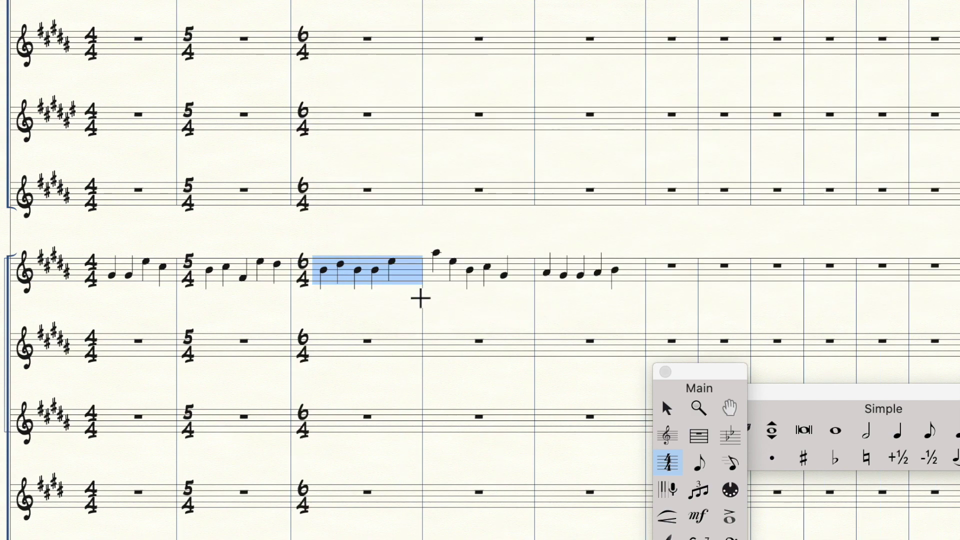
{"action": "left_click", "coordinate": [425, 295]}
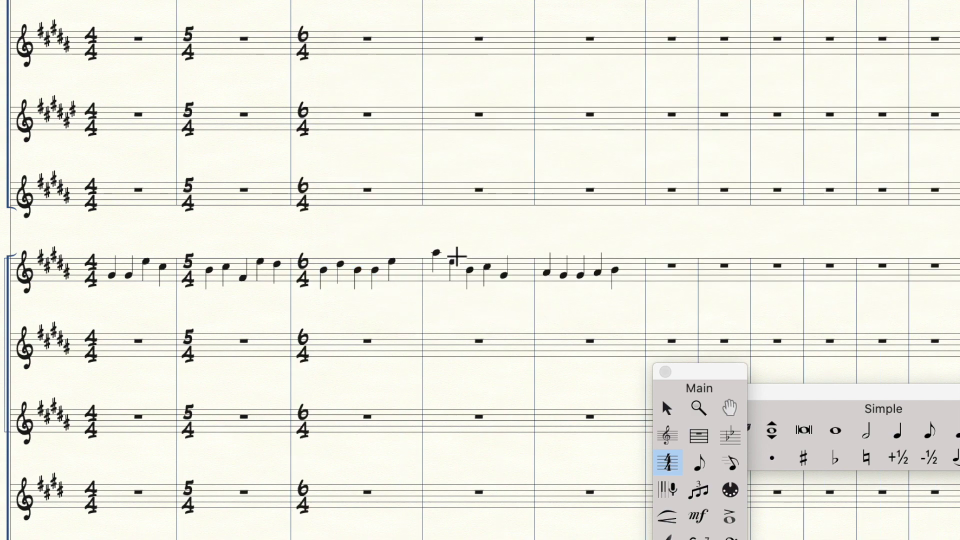
{"action": "left_click", "coordinate": [897, 429]}
{"action": "left_click", "coordinate": [416, 270]}
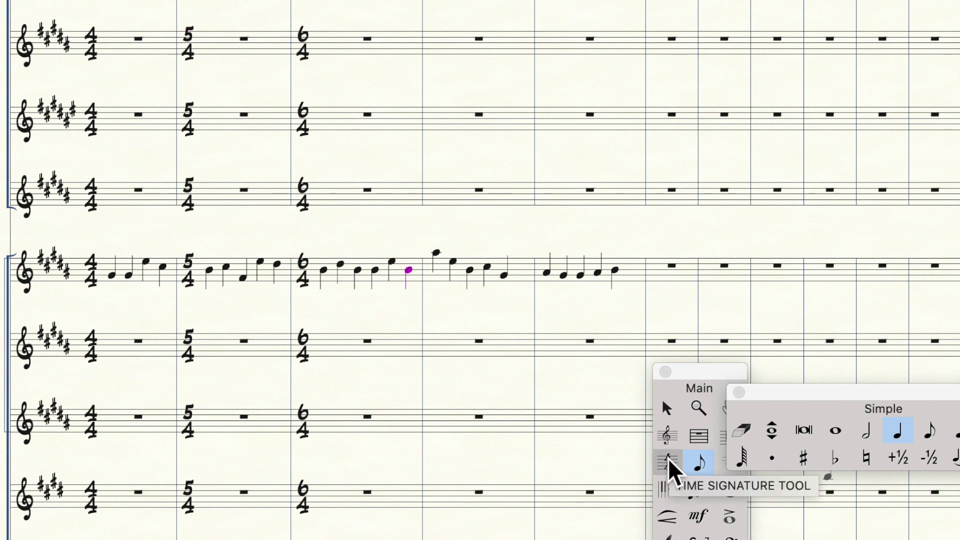
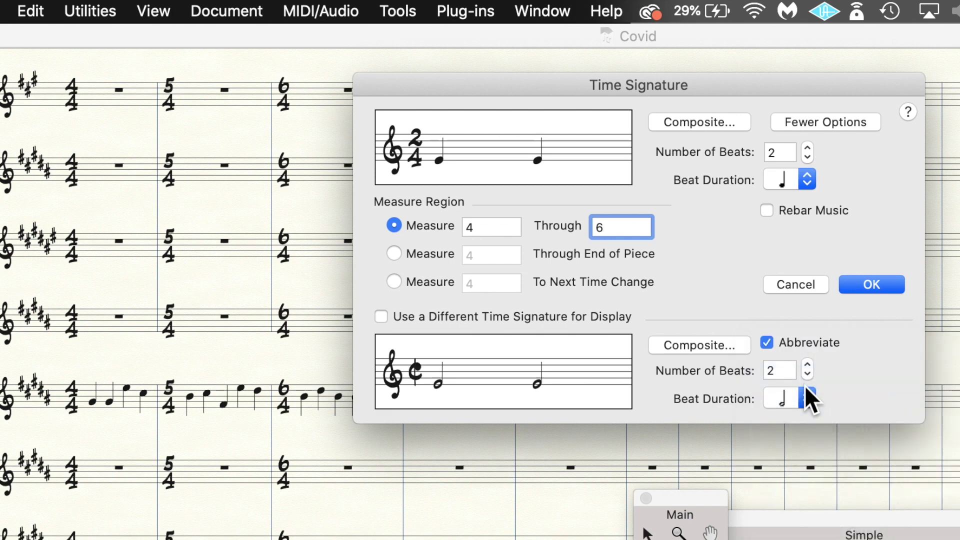
Step: Compare the display signature with and without Abbreviate, keep it abbreviated, and apply cut time to measures 4 through 6
{"action": "left_click", "coordinate": [766, 343]}
{"action": "left_click", "coordinate": [765, 343]}
{"action": "left_click", "coordinate": [766, 344]}
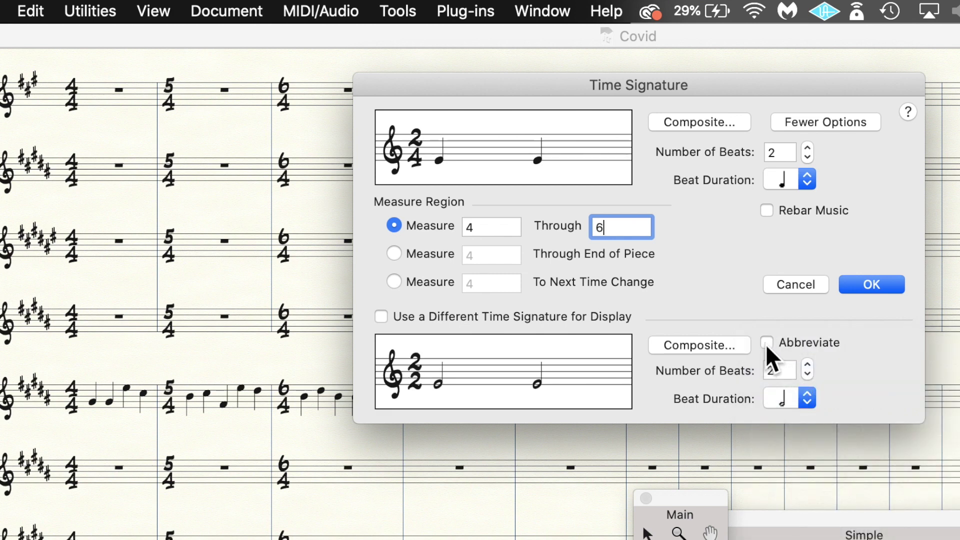
{"action": "left_click", "coordinate": [765, 344]}
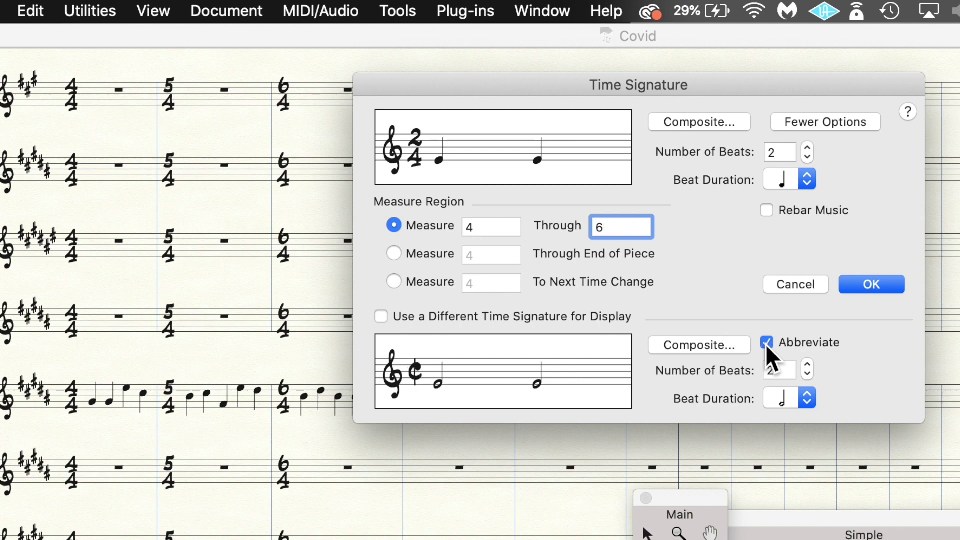
{"action": "left_click", "coordinate": [850, 281]}
{"action": "left_click", "coordinate": [845, 370]}
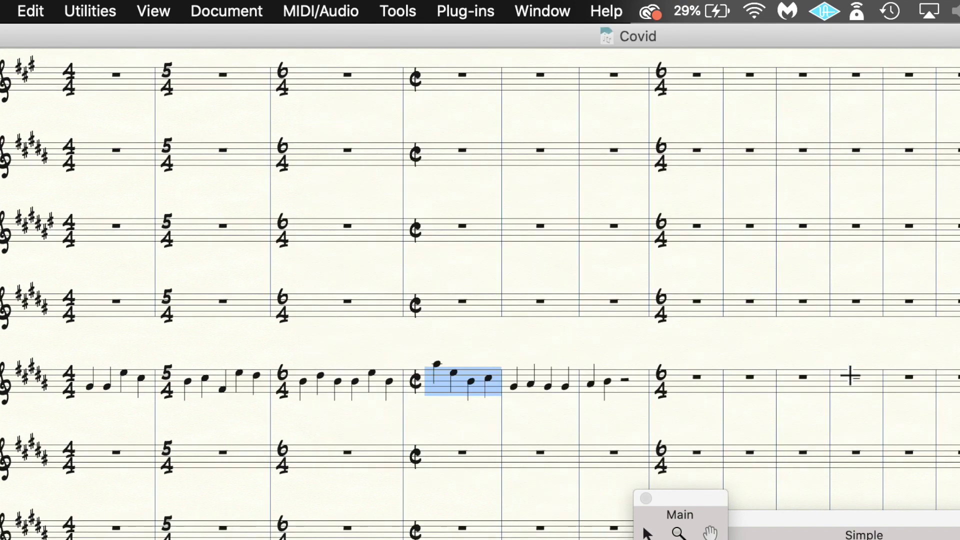
Step: Change the time signature from measure 6 to the next time change to four beats with a Quarter Note beat duration
{"action": "left_click", "coordinate": [606, 379]}
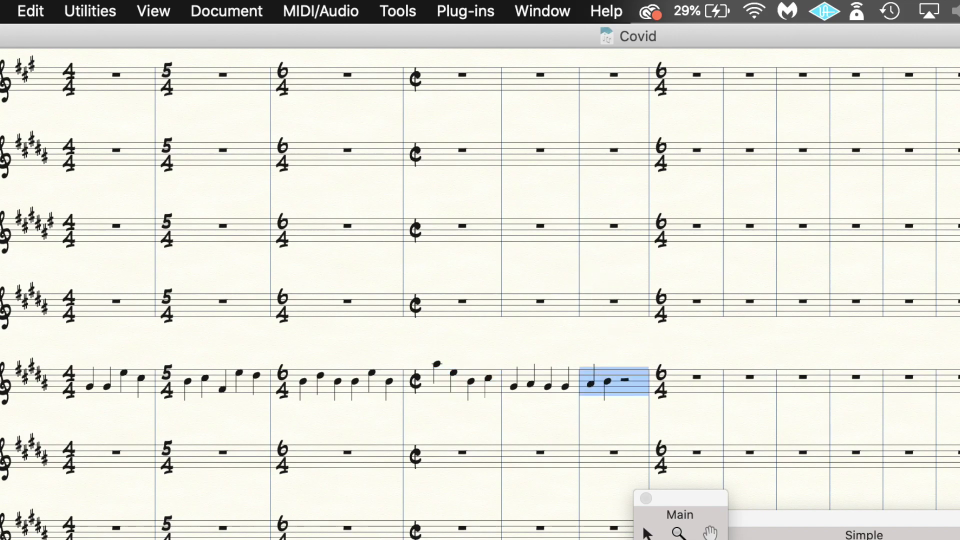
{"action": "left_click", "coordinate": [795, 240]}
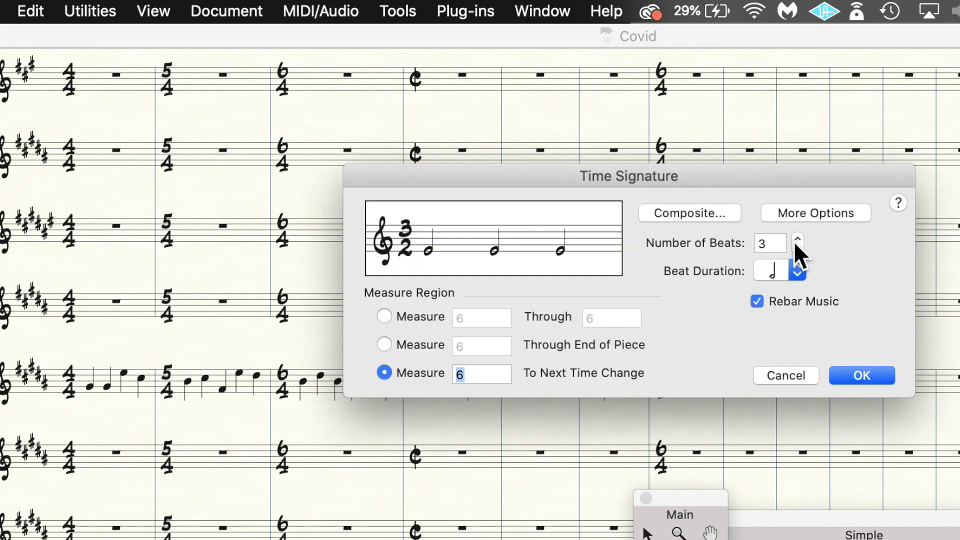
{"action": "left_click", "coordinate": [795, 240]}
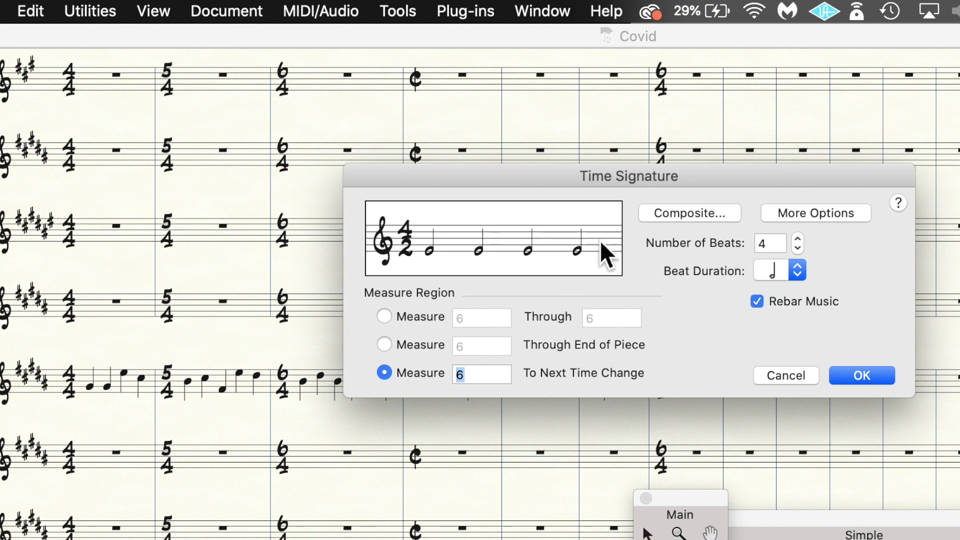
{"action": "left_click", "coordinate": [798, 248]}
{"action": "left_click", "coordinate": [798, 248]}
{"action": "left_click", "coordinate": [795, 241]}
{"action": "left_click", "coordinate": [795, 241]}
{"action": "left_click", "coordinate": [795, 269]}
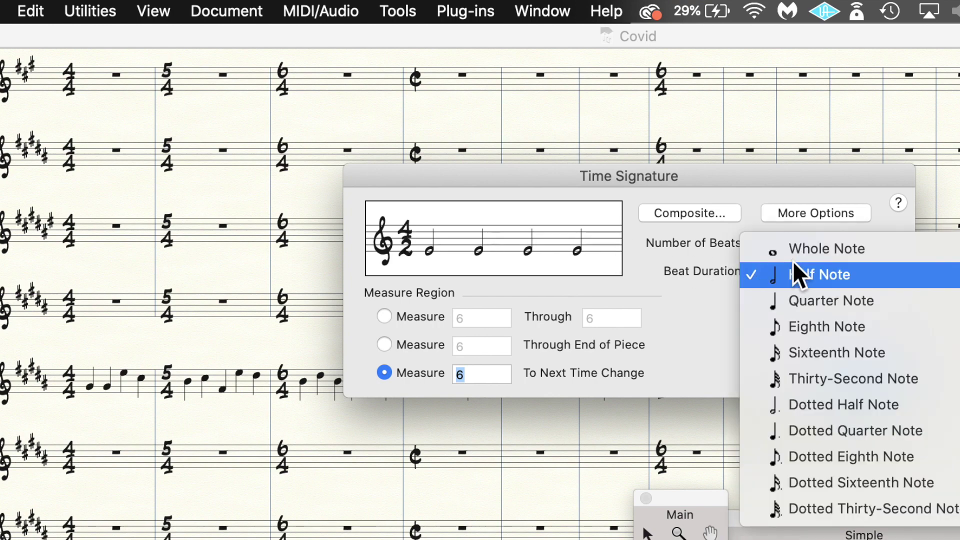
{"action": "left_click", "coordinate": [804, 300]}
{"action": "left_click", "coordinate": [850, 376]}
Step: Apply a composite 3/4 + 6/8 time signature from measure 7 to the next time change
{"action": "left_click", "coordinate": [698, 319]}
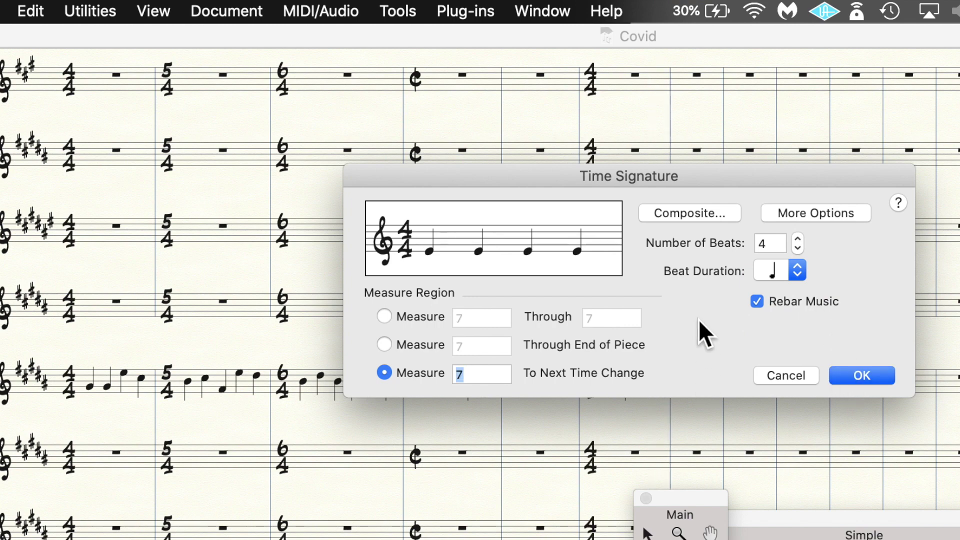
{"action": "left_click", "coordinate": [719, 221]}
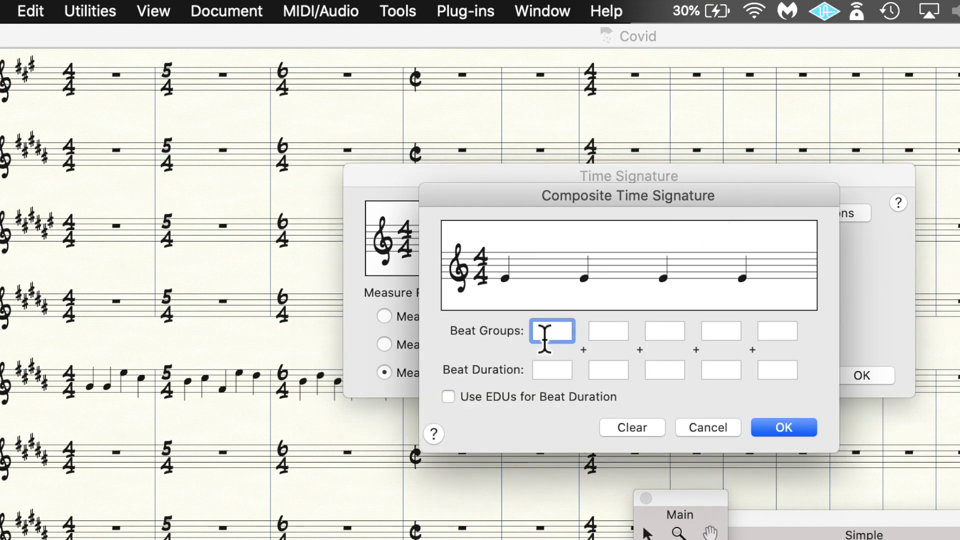
{"action": "type", "text": "3"}
{"action": "left_click", "coordinate": [549, 370]}
{"action": "type", "text": "4"}
{"action": "left_click", "coordinate": [607, 331]}
{"action": "type", "text": "6"}
{"action": "left_click", "coordinate": [619, 370]}
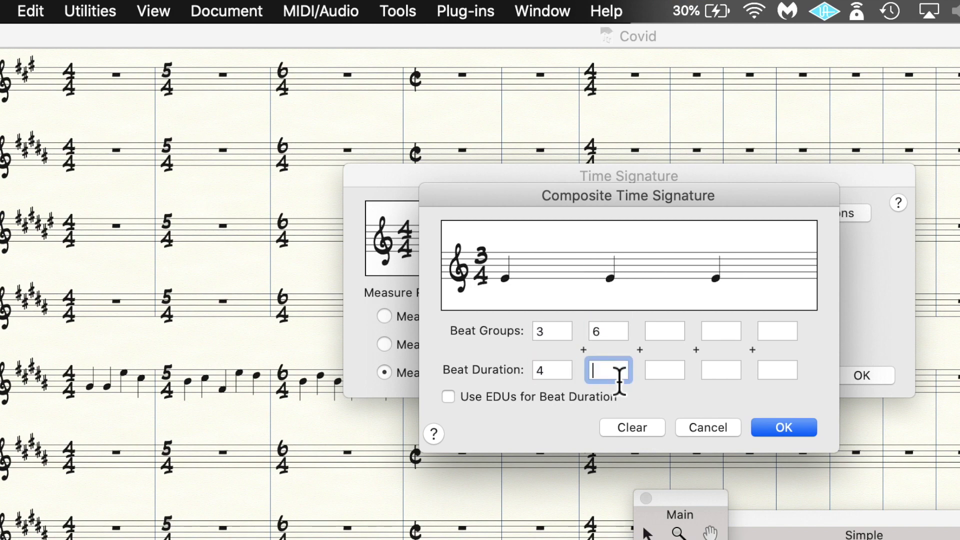
{"action": "type", "text": "8"}
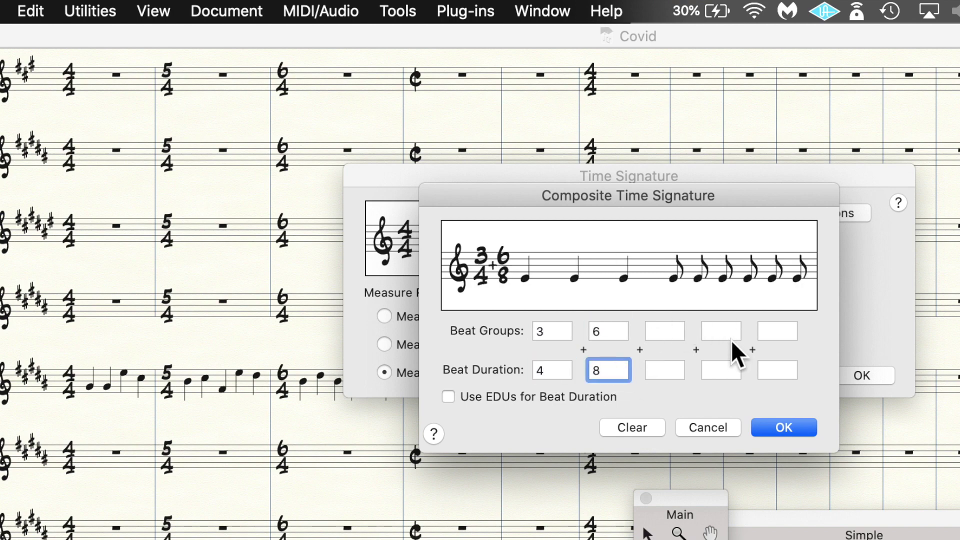
{"action": "left_click", "coordinate": [786, 428]}
{"action": "left_click", "coordinate": [857, 382]}
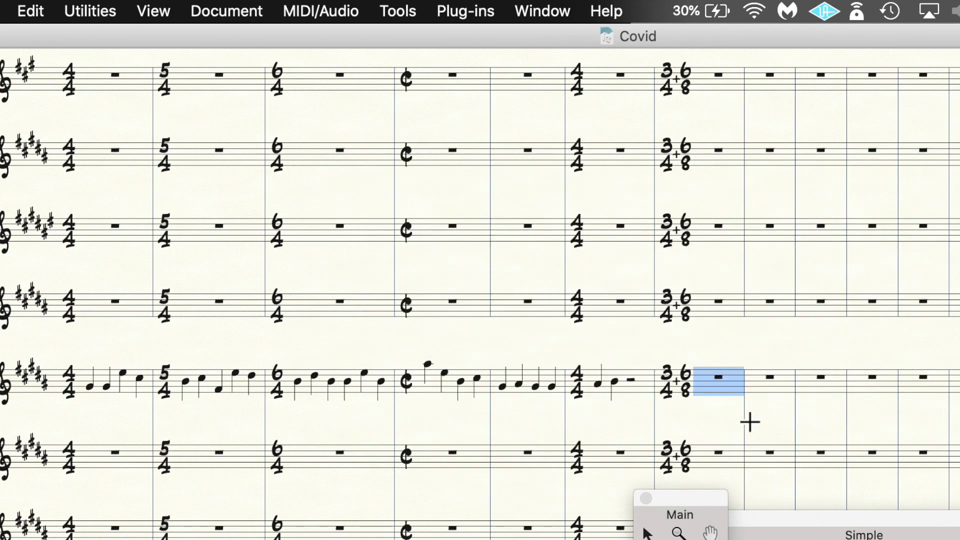
Step: Reopen measure 7's composite time signature settings to review the beat groups and durations, and leave them unchanged
{"action": "left_click", "coordinate": [769, 393]}
{"action": "left_click", "coordinate": [822, 390]}
{"action": "left_click", "coordinate": [873, 389]}
{"action": "double_click", "coordinate": [718, 393]}
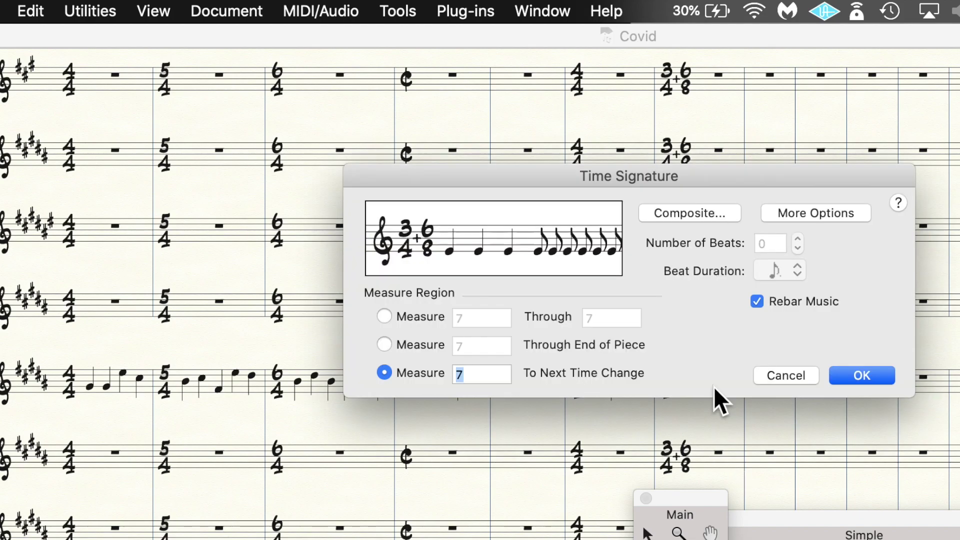
{"action": "left_click", "coordinate": [689, 213]}
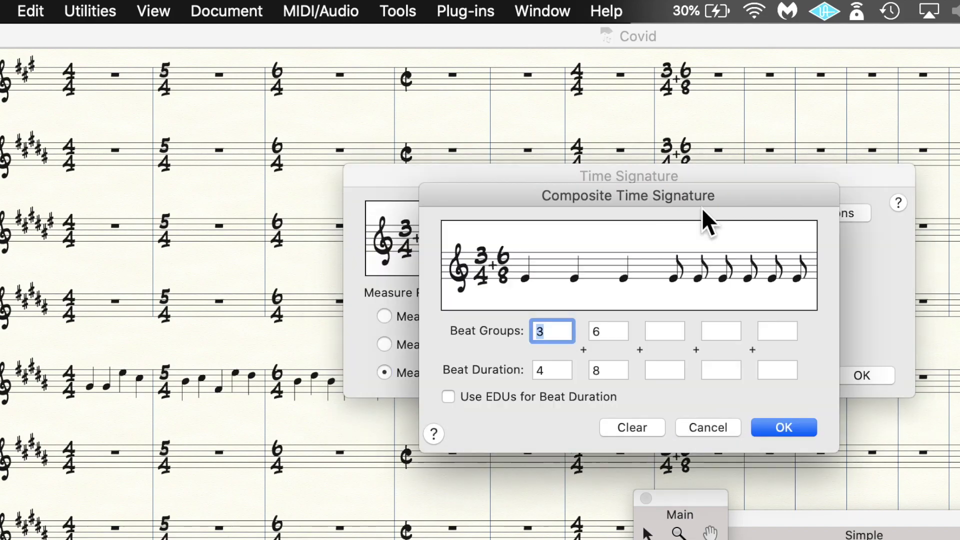
{"action": "key", "text": "Escape"}
Step: Move the Simple palette over the saxophone staves of the Rona Party score and reactivate the Simple Entry tool
{"action": "left_click_drag", "start_coordinate": [740, 172], "coordinate": [681, 257]}
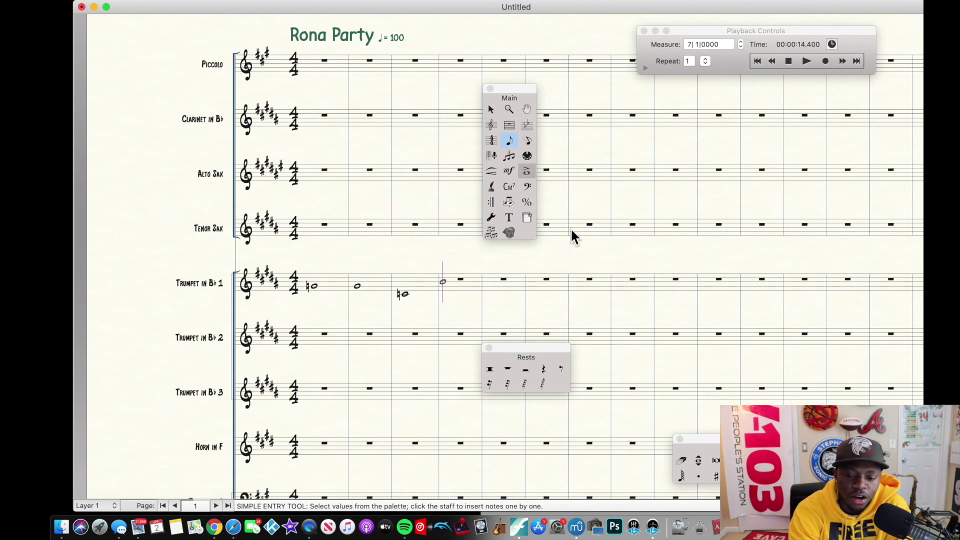
{"action": "left_click_drag", "start_coordinate": [732, 440], "coordinate": [317, 197]}
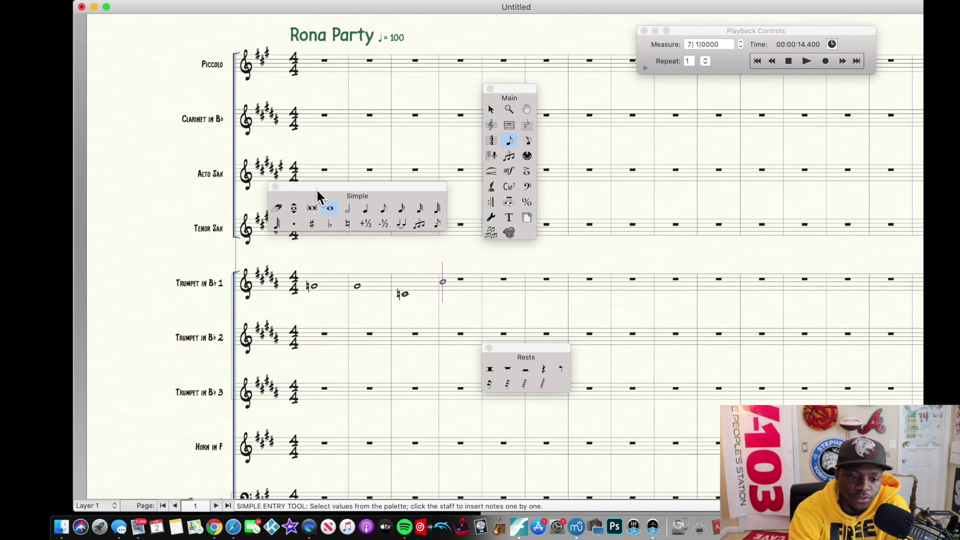
{"action": "left_click", "coordinate": [275, 187]}
{"action": "left_click", "coordinate": [514, 143]}
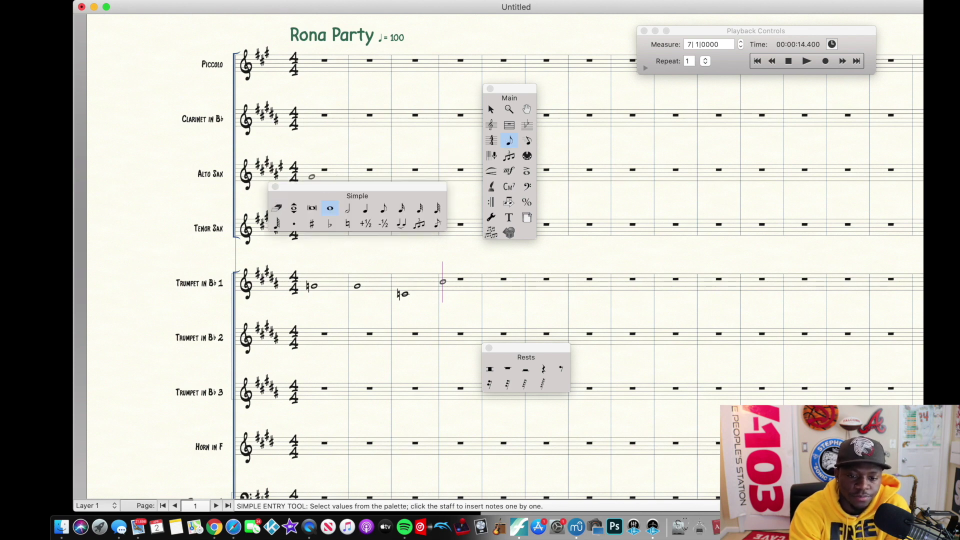
Step: Tour the Speedy Entry, HyperScribe and Tuplet tools in turn, dismissing the Human Playback warning
{"action": "left_click", "coordinate": [527, 140]}
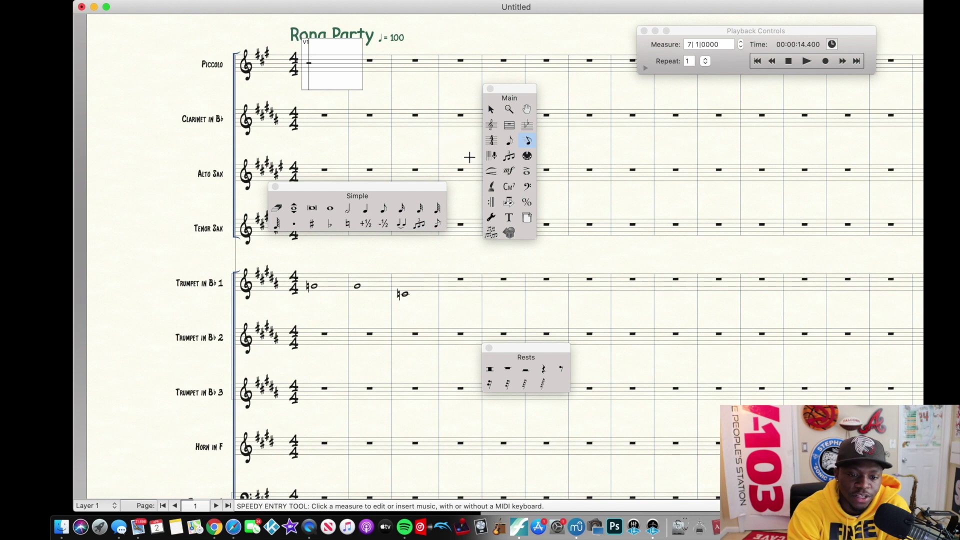
{"action": "left_click", "coordinate": [494, 155]}
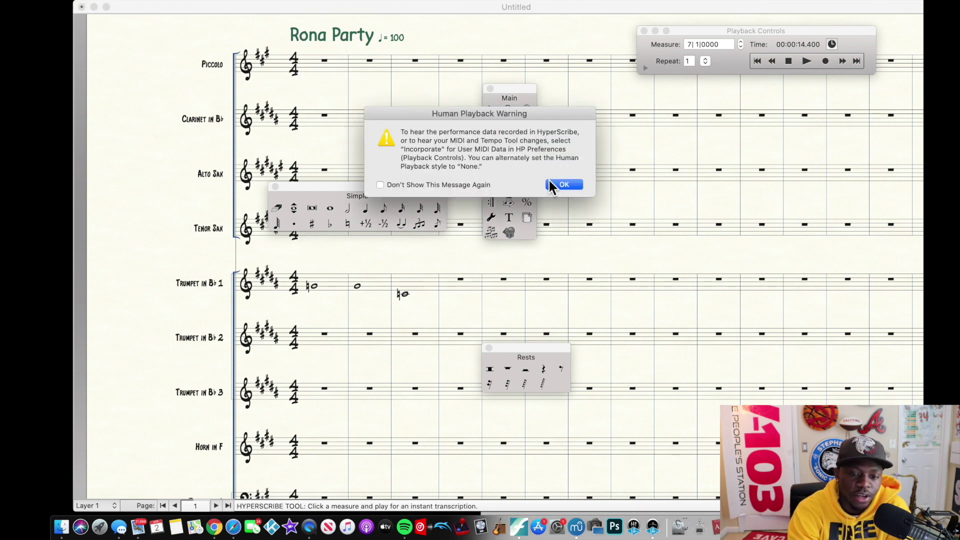
{"action": "left_click", "coordinate": [556, 184]}
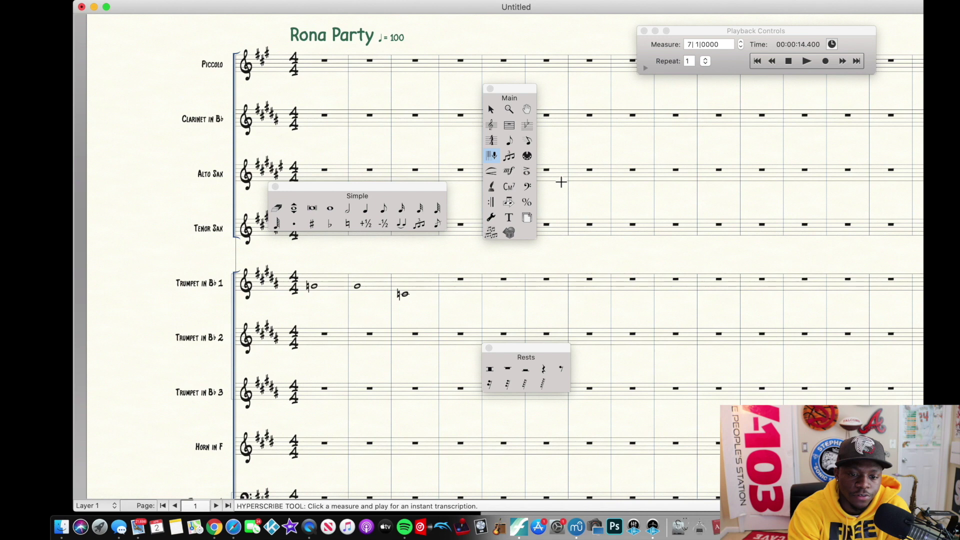
{"action": "left_click", "coordinate": [508, 153]}
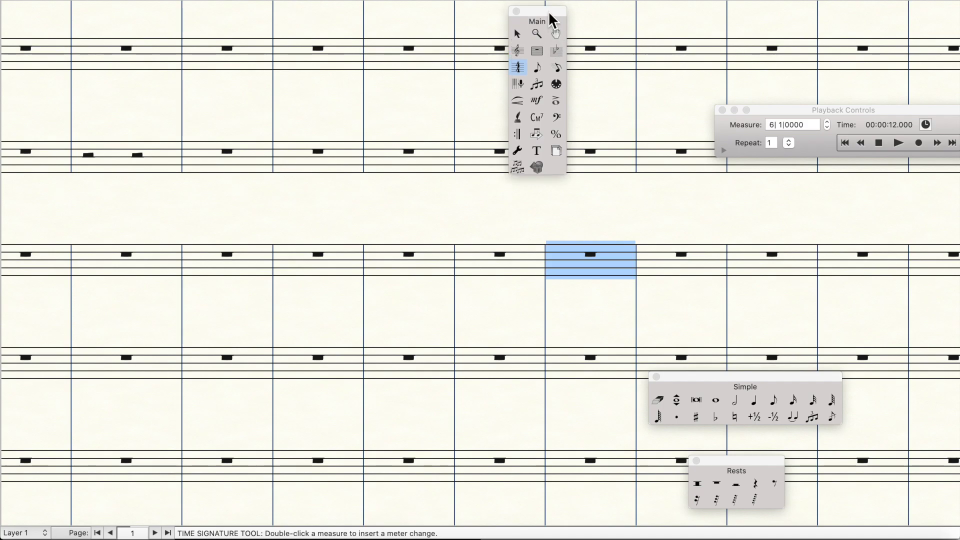
Step: Fill an empty measure with four equal quarter notes using Simple Entry
{"action": "left_click_drag", "start_coordinate": [548, 11], "coordinate": [626, 42]}
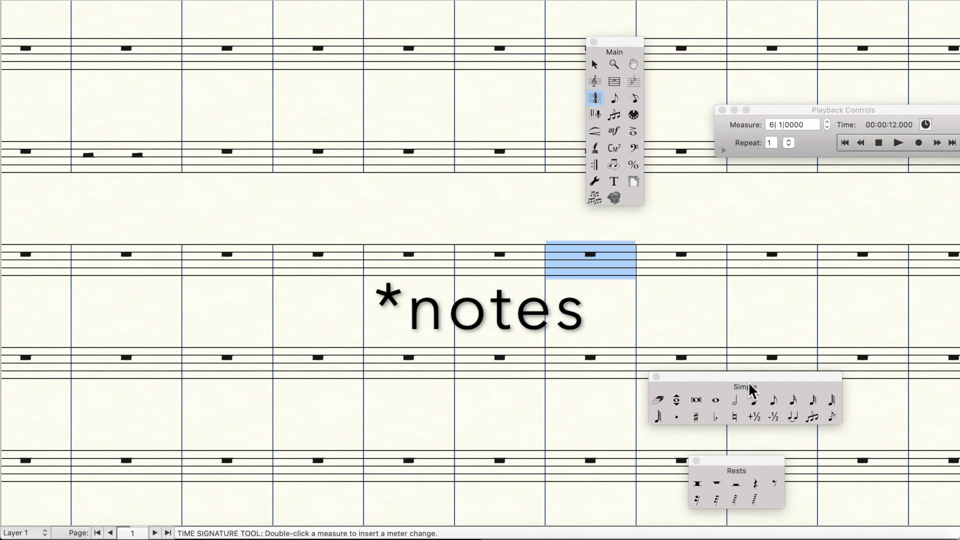
{"action": "left_click", "coordinate": [754, 399]}
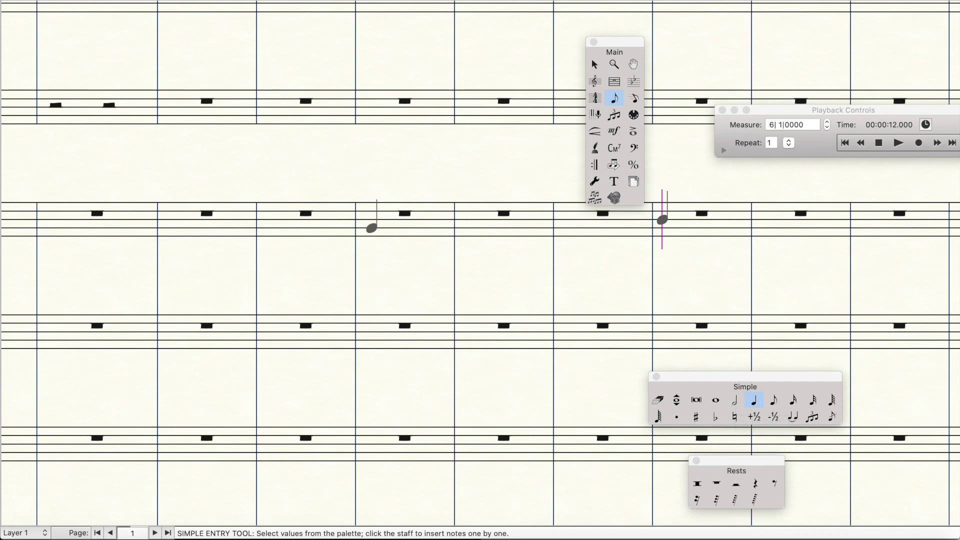
{"action": "left_click", "coordinate": [371, 227]}
Step: Turn the measure's first quarter notes into a triplet defined as 3 Quarter(s) in the space of 2 Quarter(s)
{"action": "left_click", "coordinate": [500, 298]}
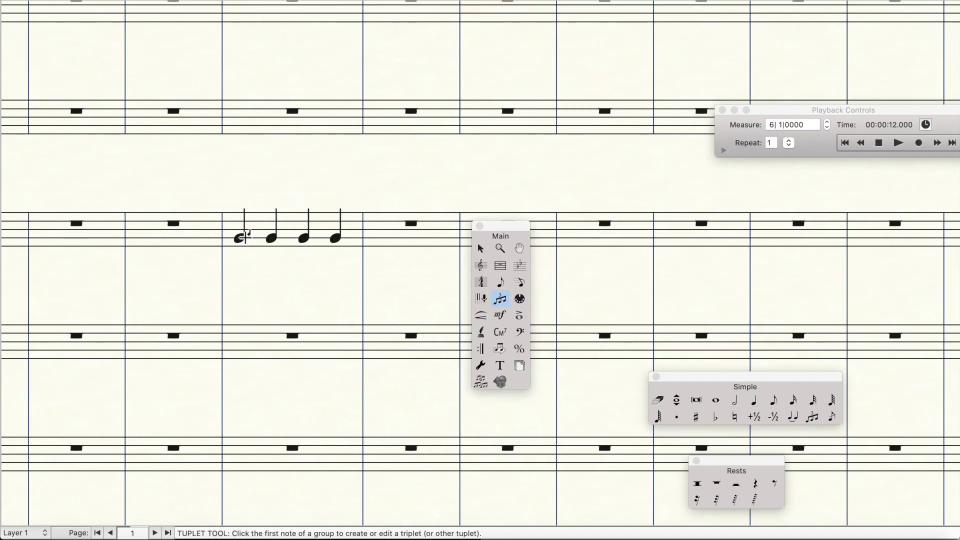
{"action": "left_click", "coordinate": [243, 238]}
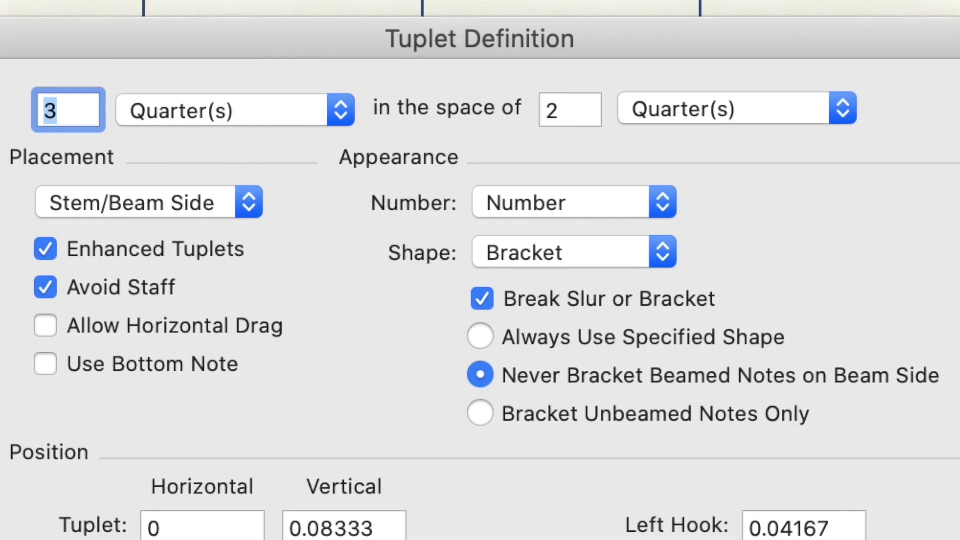
{"action": "key", "text": "Return"}
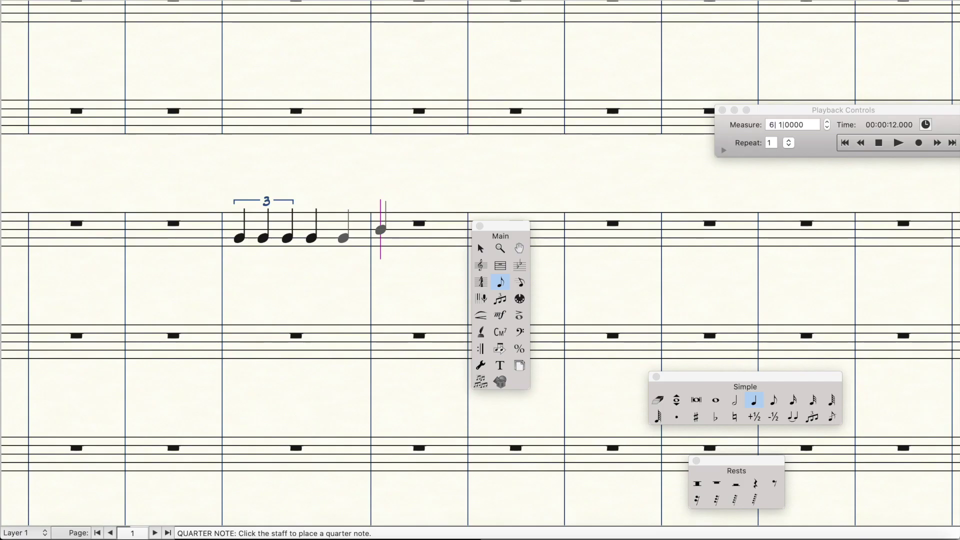
{"action": "key", "text": "Left"}
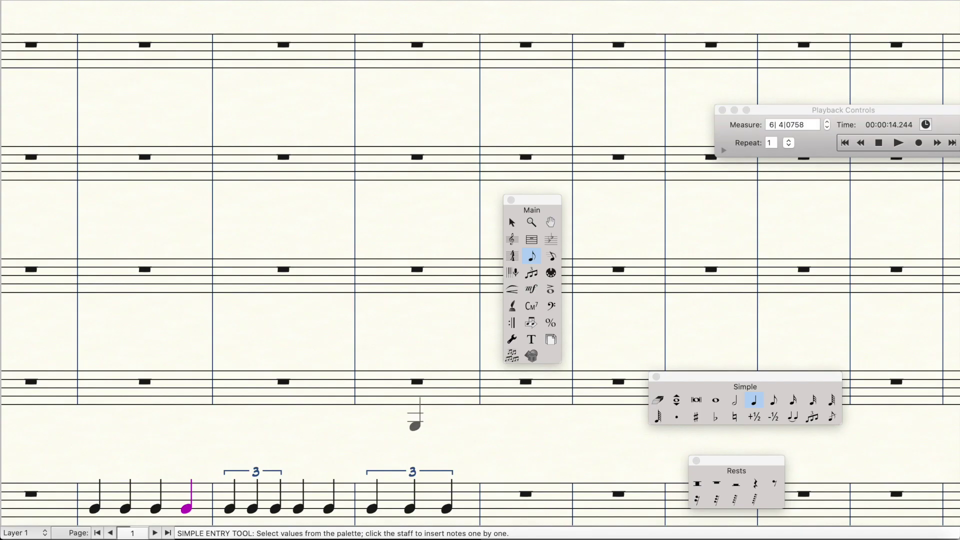
Step: Move the Main and Simple palettes clear of the notes and enter a quarter-note triplet at the start of measure 7 with Simple Tuplet
{"action": "scroll", "coordinate": [415, 422], "scroll_direction": "down", "scroll_amount": 5}
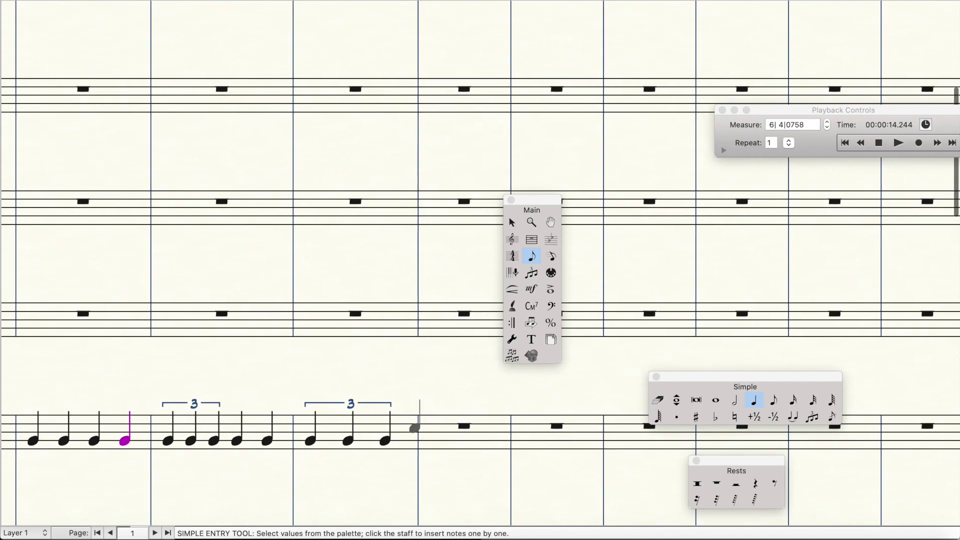
{"action": "left_click_drag", "start_coordinate": [548, 200], "coordinate": [789, 207]}
{"action": "left_click_drag", "start_coordinate": [714, 374], "coordinate": [490, 160]}
{"action": "left_click", "coordinate": [532, 188]}
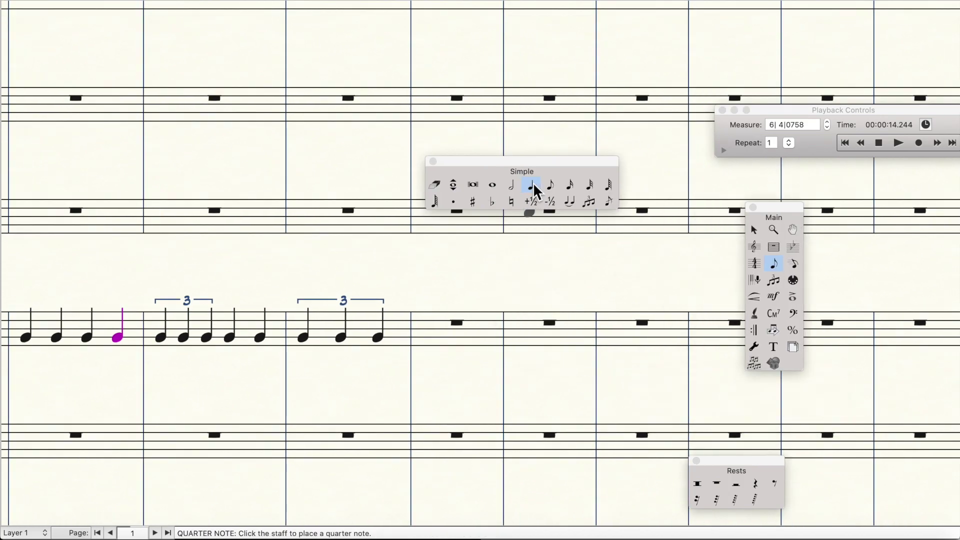
{"action": "left_click", "coordinate": [589, 202]}
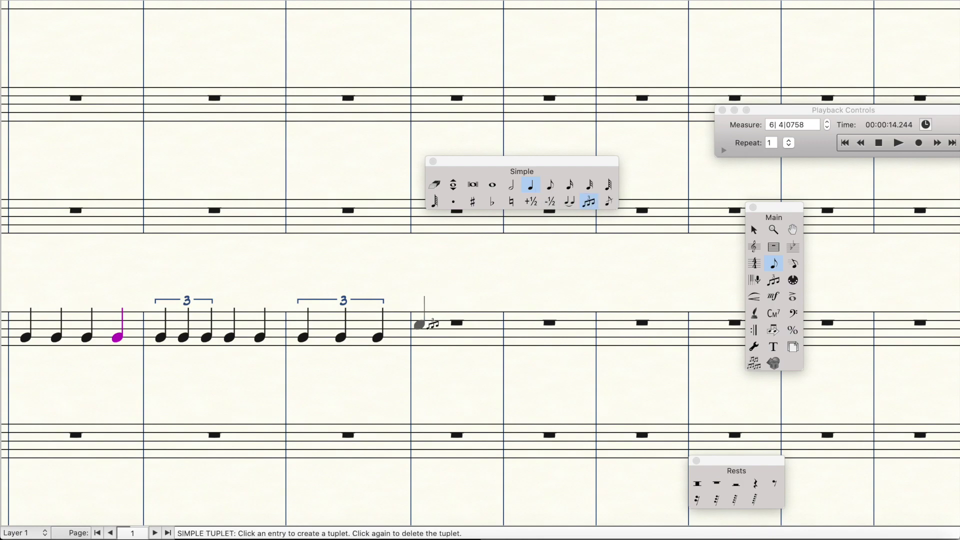
{"action": "left_click", "coordinate": [424, 336]}
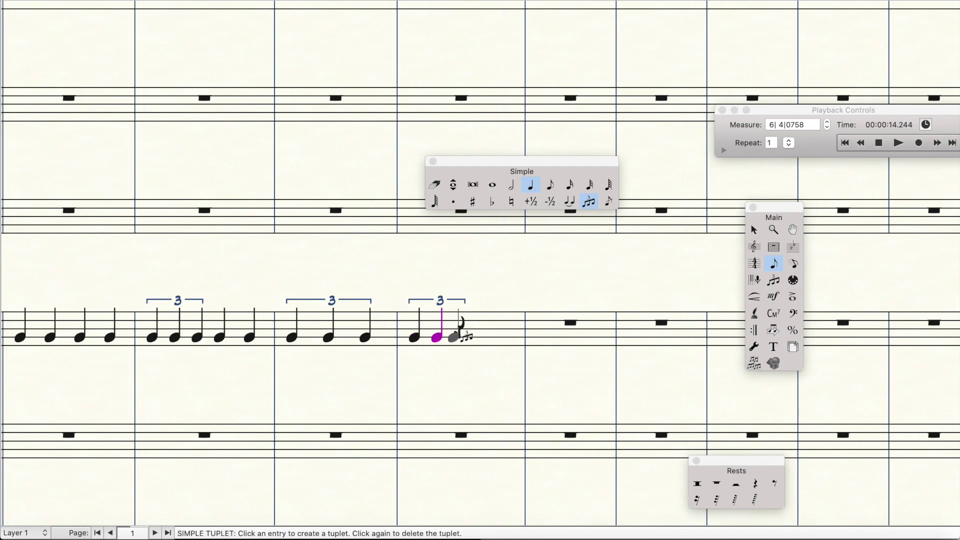
Step: Complete measure 7 with an eighth-note triplet followed by a regular quarter note
{"action": "left_click", "coordinate": [569, 186]}
{"action": "left_click", "coordinate": [557, 188]}
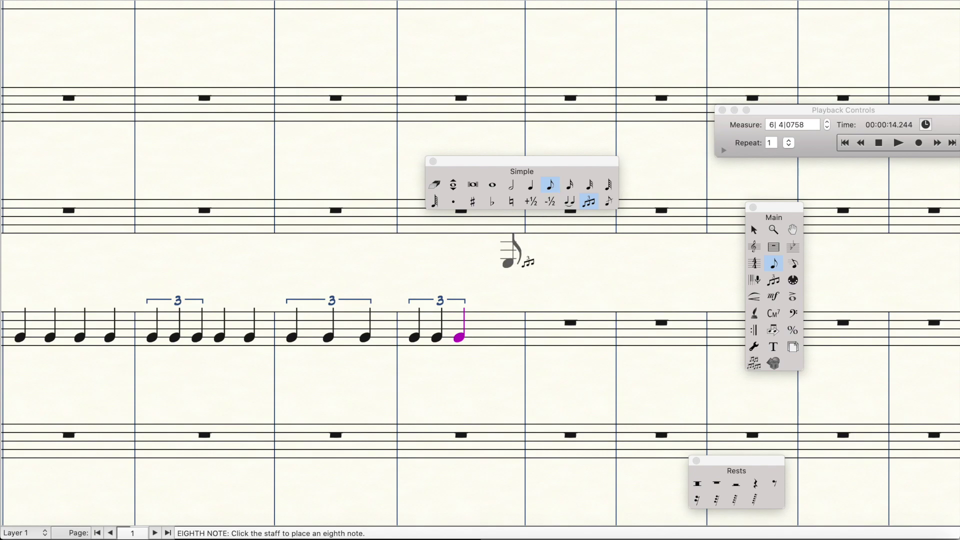
{"action": "left_click", "coordinate": [499, 338]}
{"action": "left_click", "coordinate": [498, 338]}
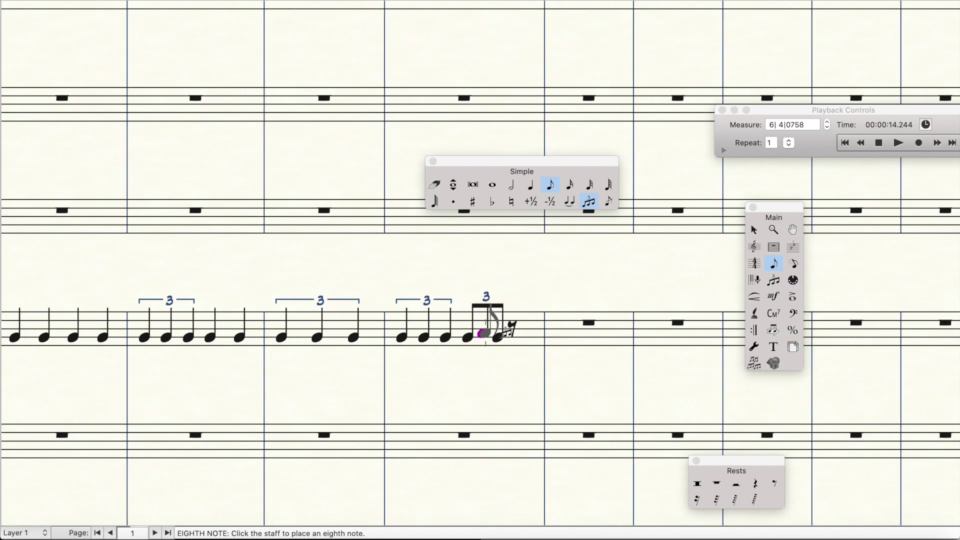
{"action": "left_click", "coordinate": [530, 188]}
{"action": "left_click", "coordinate": [588, 201]}
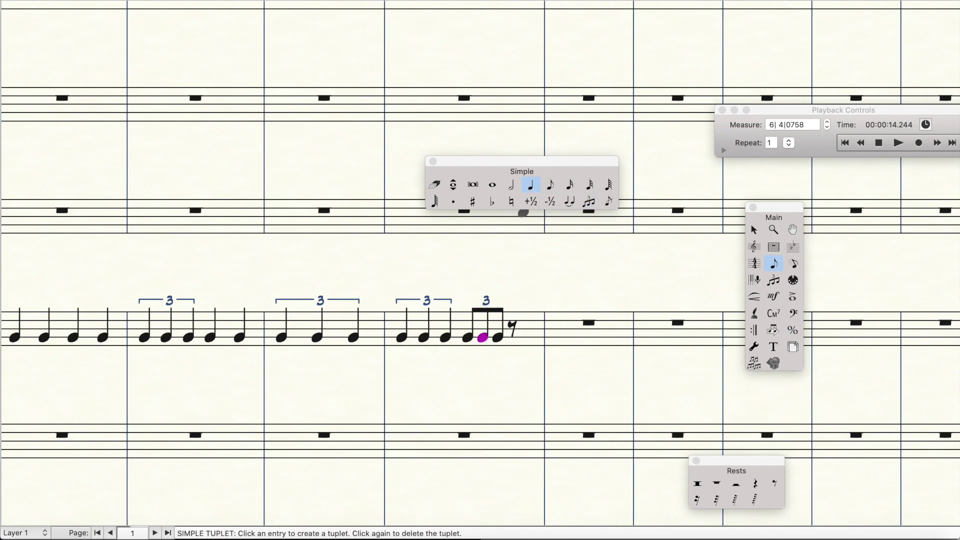
{"action": "left_click", "coordinate": [516, 335]}
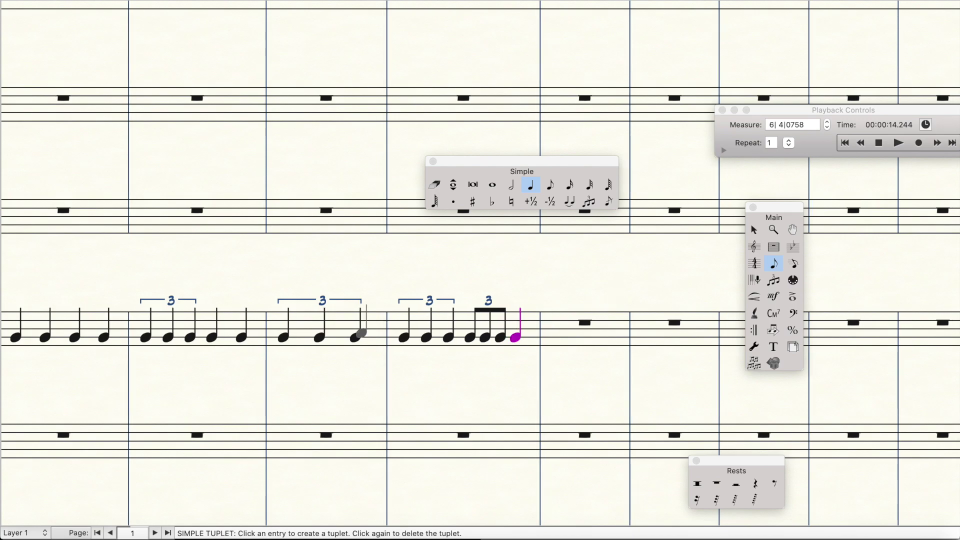
Step: Change the meter to 6/8 from measure 8 to the next time change, using 2 beats of dotted quarter duration
{"action": "scroll", "coordinate": [367, 332], "scroll_direction": "right", "scroll_amount": 5}
{"action": "left_click_drag", "start_coordinate": [606, 164], "coordinate": [644, 53]}
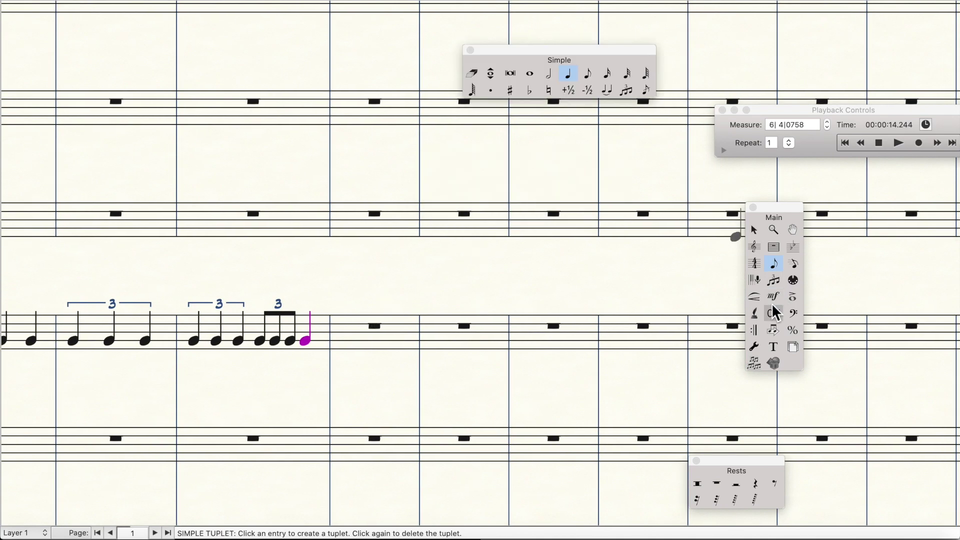
{"action": "left_click", "coordinate": [757, 258]}
{"action": "double_click", "coordinate": [368, 331]}
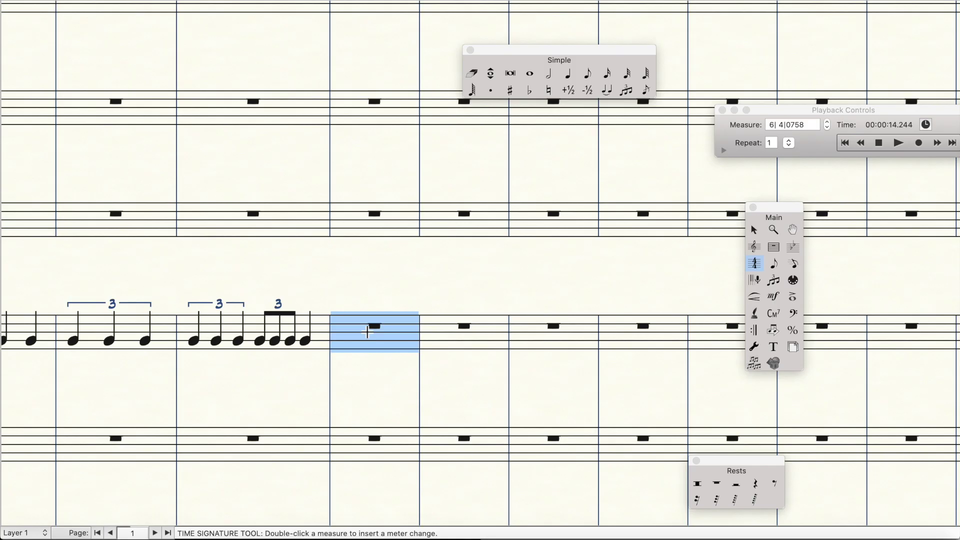
{"action": "left_click", "coordinate": [583, 117]}
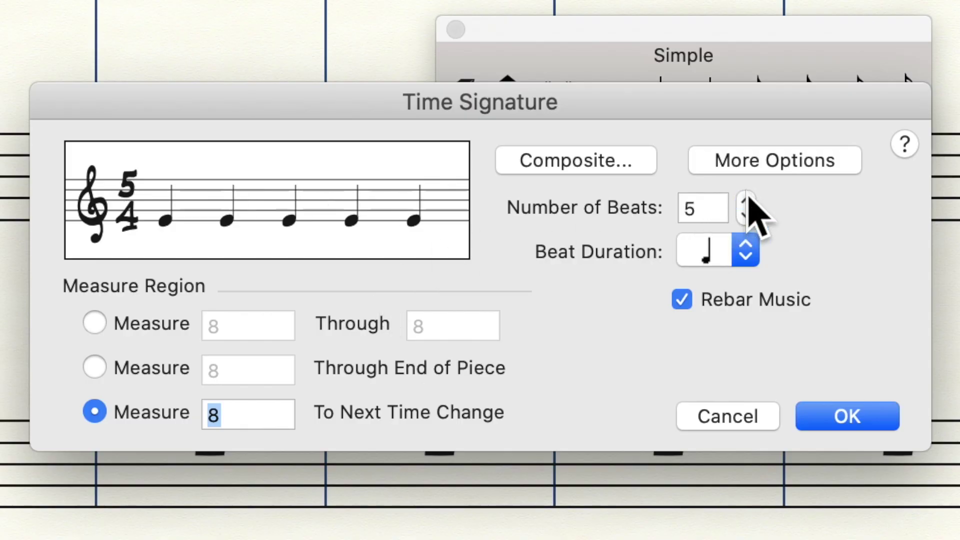
{"action": "left_click", "coordinate": [746, 201]}
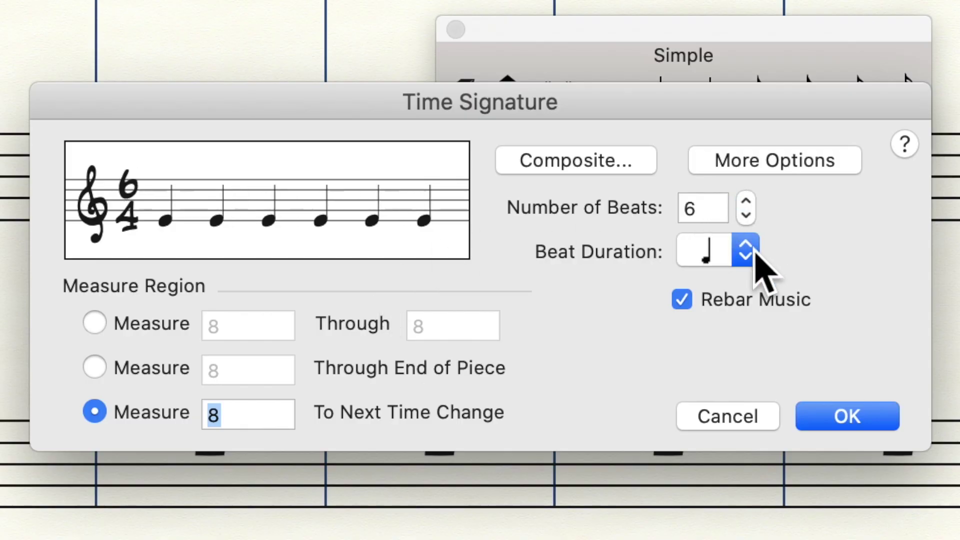
{"action": "left_click", "coordinate": [746, 250]}
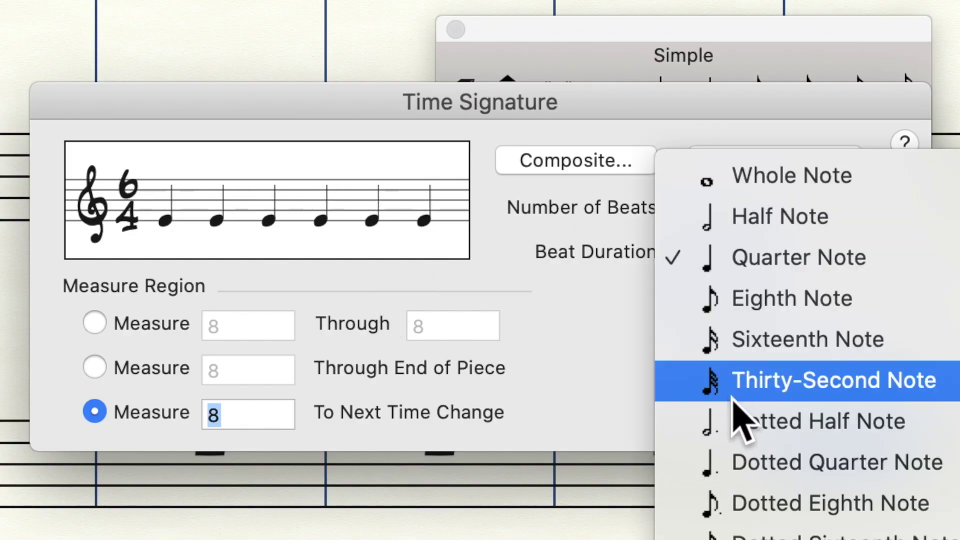
{"action": "left_click", "coordinate": [745, 462]}
{"action": "left_click", "coordinate": [746, 215]}
{"action": "left_click", "coordinate": [746, 215]}
{"action": "left_click", "coordinate": [746, 215]}
{"action": "left_click", "coordinate": [745, 215]}
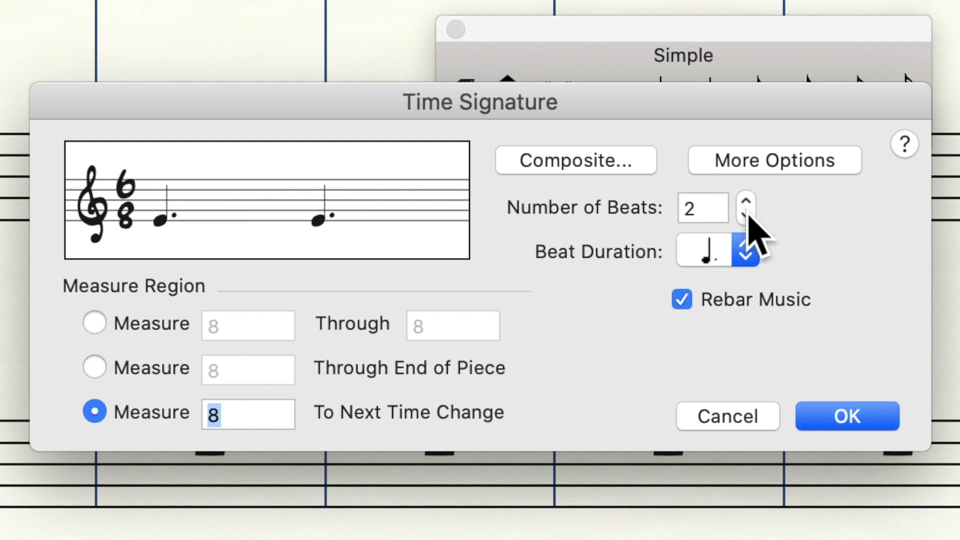
{"action": "left_click", "coordinate": [844, 415]}
Step: Fill measure 8 with six eighth notes on the same pitch
{"action": "left_click", "coordinate": [588, 74]}
{"action": "left_click", "coordinate": [363, 329]}
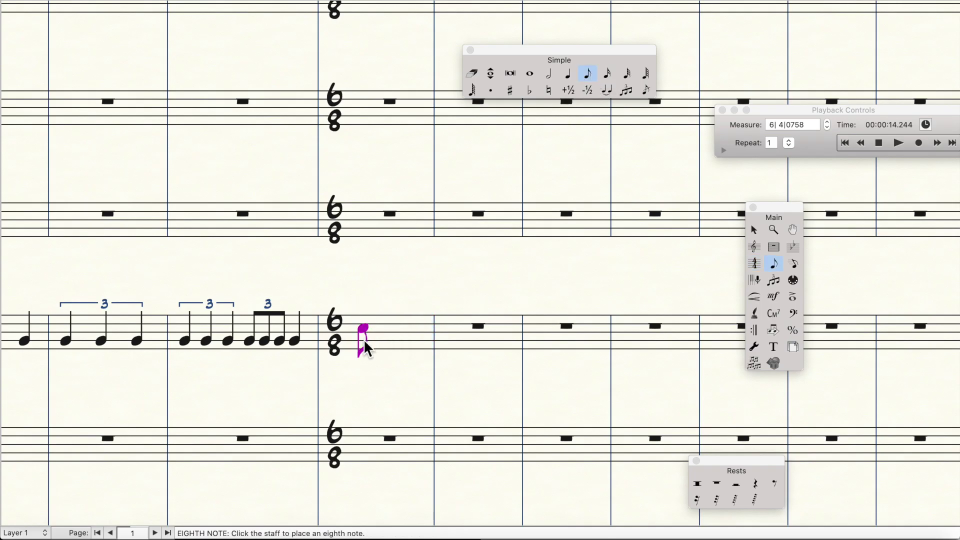
{"action": "left_click", "coordinate": [382, 329]}
{"action": "left_click", "coordinate": [394, 329]}
{"action": "left_click", "coordinate": [408, 329]}
{"action": "left_click", "coordinate": [419, 329]}
{"action": "left_click", "coordinate": [424, 329]}
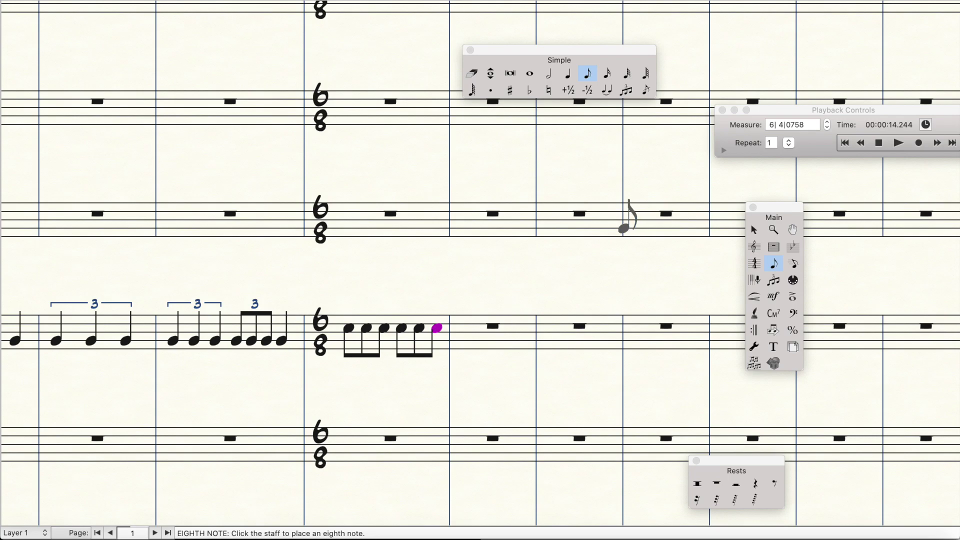
Step: Enter four eighth notes in measure 9 on the same pitch as measure 8
{"action": "left_click", "coordinate": [464, 327]}
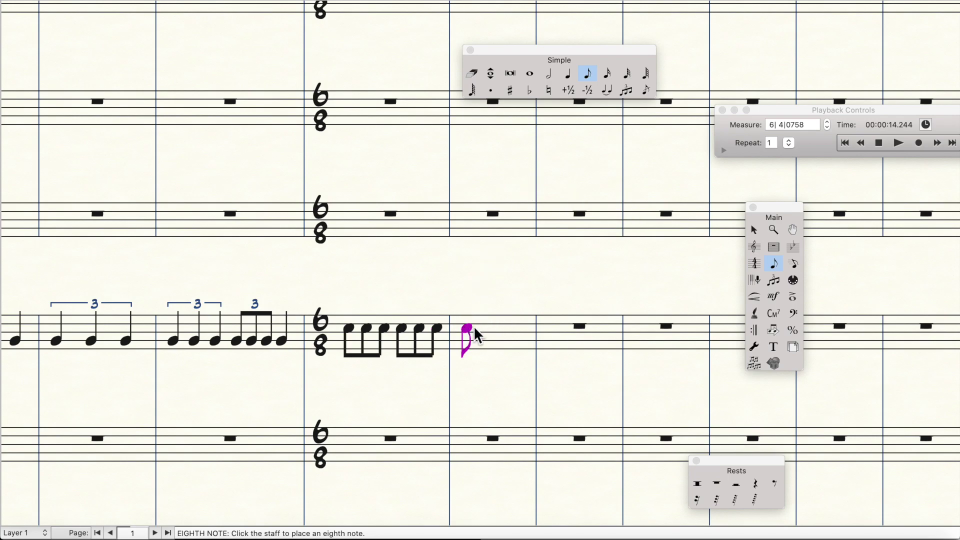
{"action": "left_click", "coordinate": [482, 328]}
{"action": "left_click", "coordinate": [496, 328]}
{"action": "left_click", "coordinate": [511, 328]}
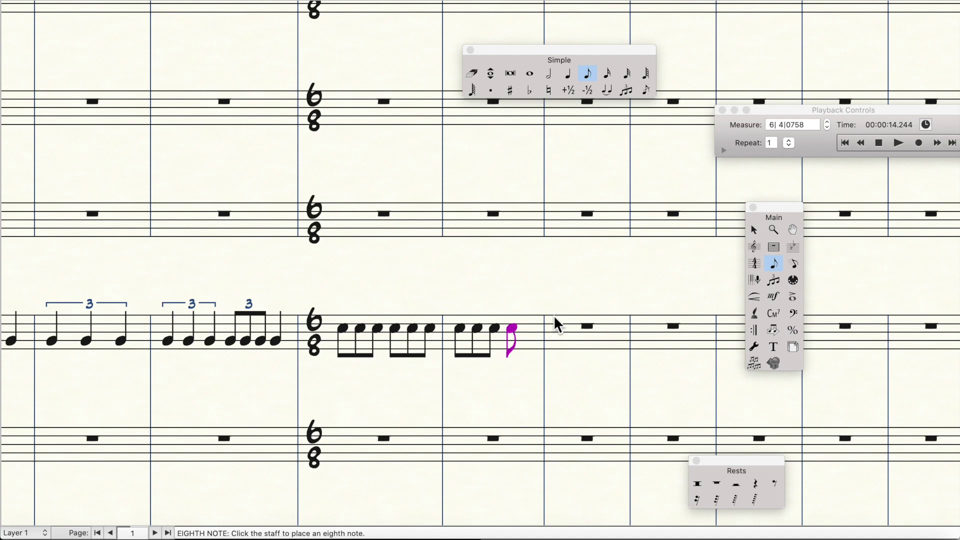
Step: Make measure 9's first pair of notes a duplet of 2 Eighth(s) in the space of 3 Eighth(s)
{"action": "left_click", "coordinate": [774, 280]}
{"action": "left_click", "coordinate": [455, 330]}
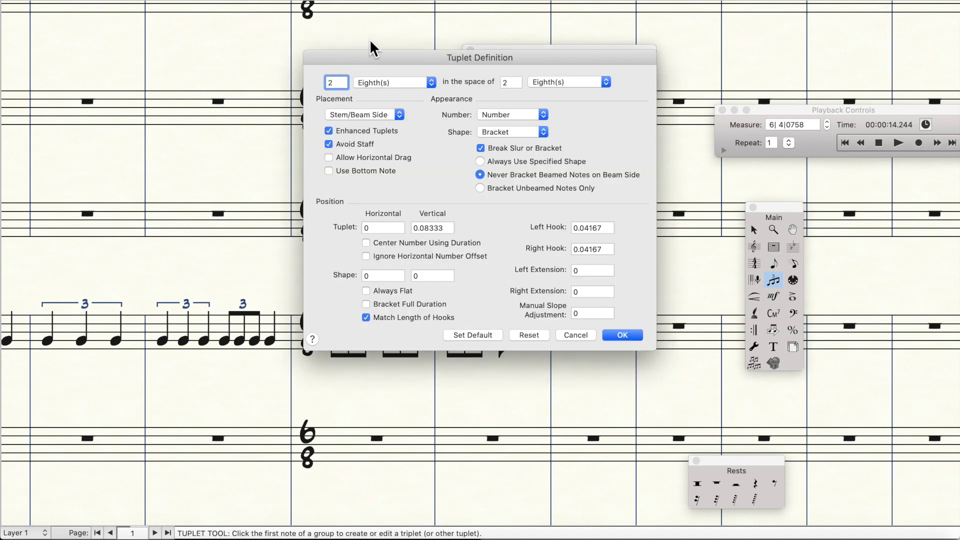
{"action": "left_click", "coordinate": [510, 82]}
{"action": "key", "text": "BackSpace"}
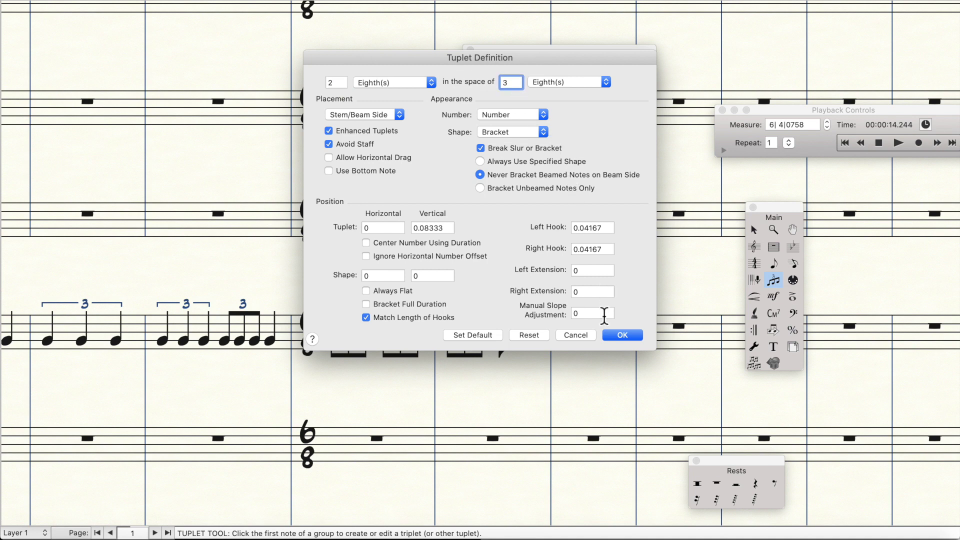
{"action": "left_click", "coordinate": [616, 336]}
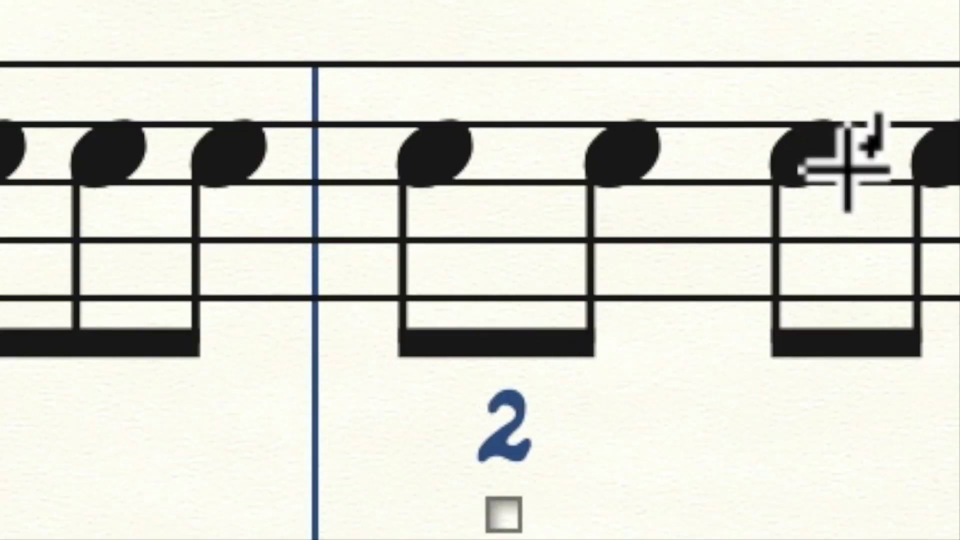
Step: Make measure 9's second pair of notes a duplet of 2 Eighth(s) in the space of 3 Eighth(s)
{"action": "left_click", "coordinate": [504, 329]}
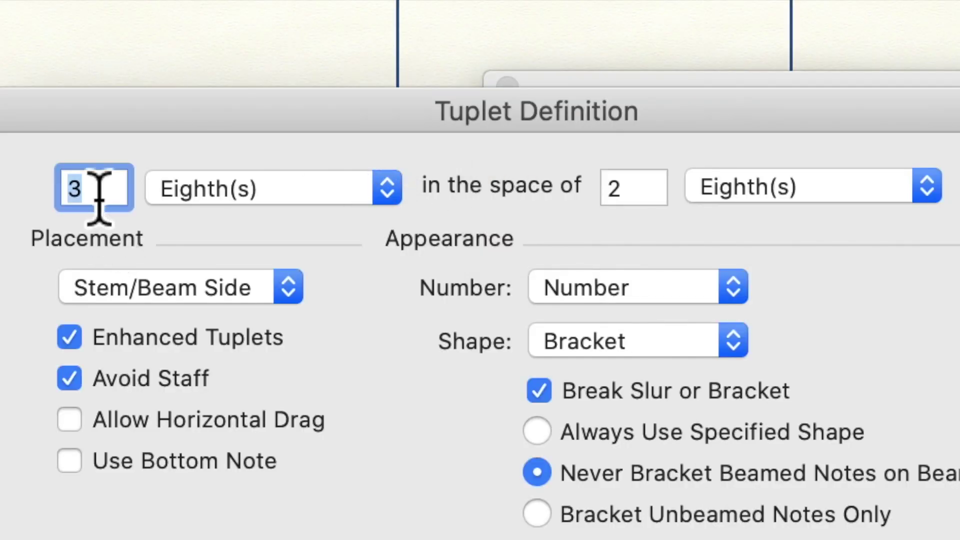
{"action": "type", "text": "2"}
{"action": "double_click", "coordinate": [623, 189]}
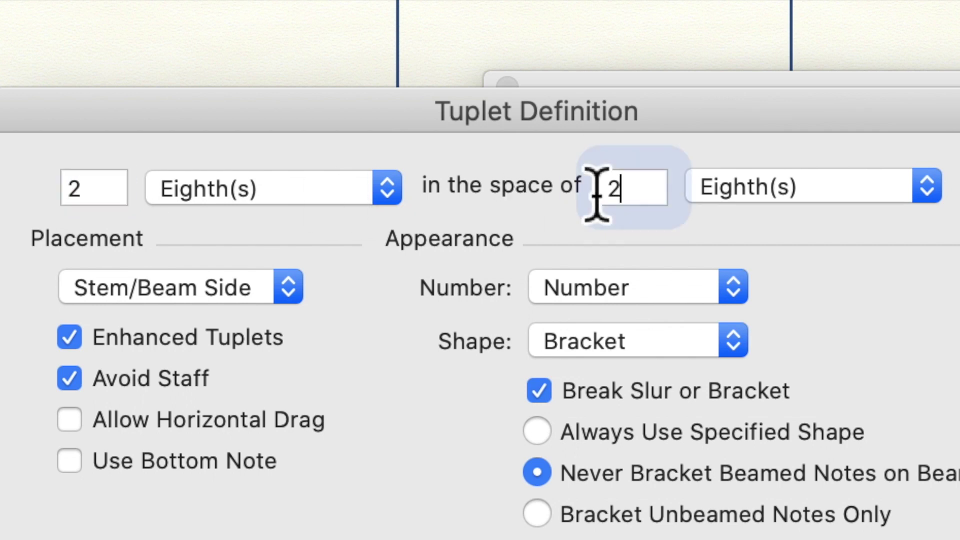
{"action": "type", "text": "3"}
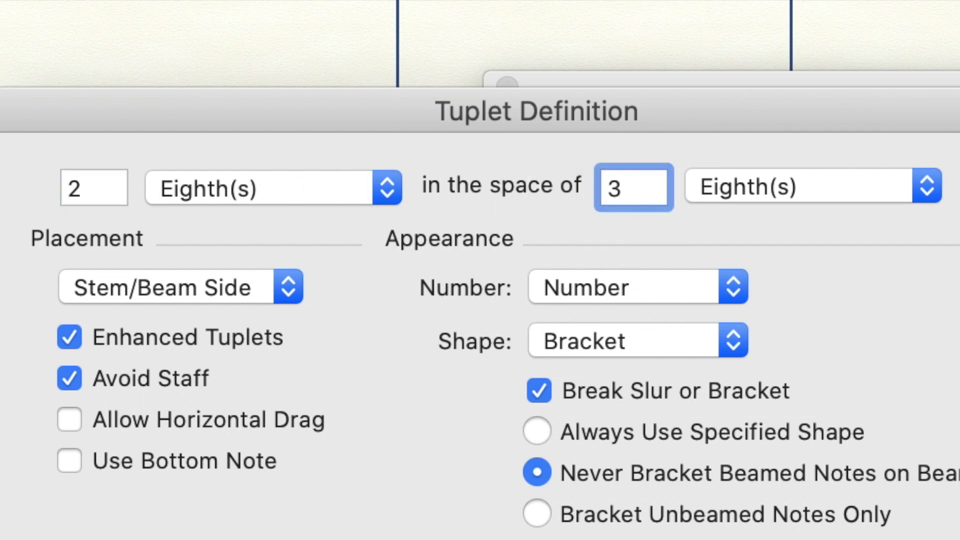
{"action": "key", "text": "Return"}
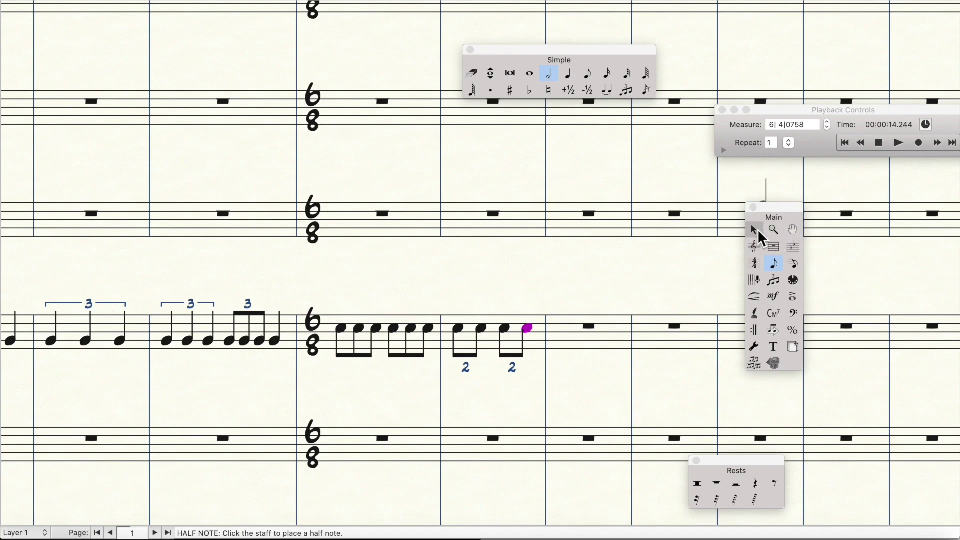
Step: Copy measure 8's six eighth notes into measure 10 with the Selection tool
{"action": "key", "text": "Escape"}
{"action": "left_click", "coordinate": [383, 318]}
{"action": "left_click_drag", "start_coordinate": [383, 319], "coordinate": [535, 323]}
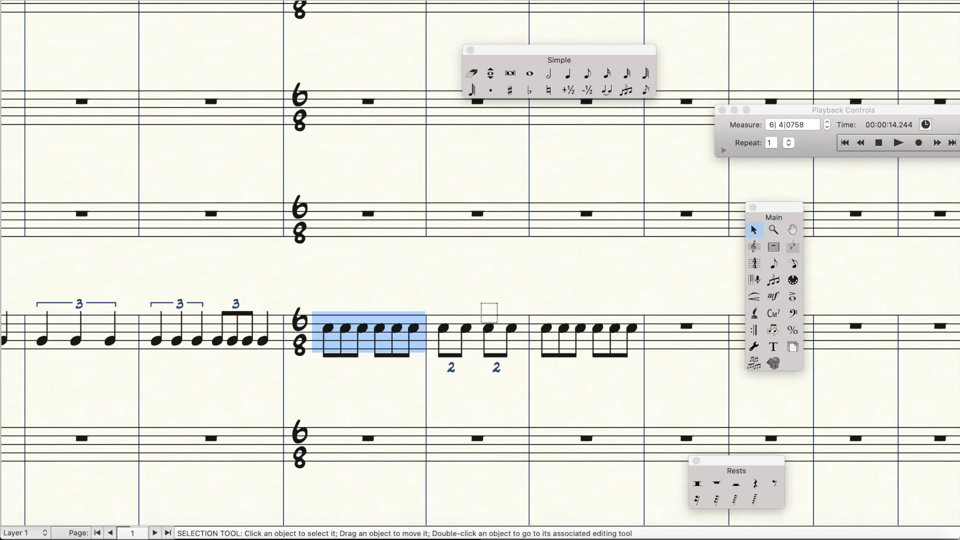
Step: Copy measure 9's second duplet over the second half of measure 10 and play back the 6/8 passage
{"action": "left_click", "coordinate": [512, 348]}
{"action": "left_click_drag", "start_coordinate": [572, 338], "coordinate": [595, 337]}
{"action": "key", "text": "space"}
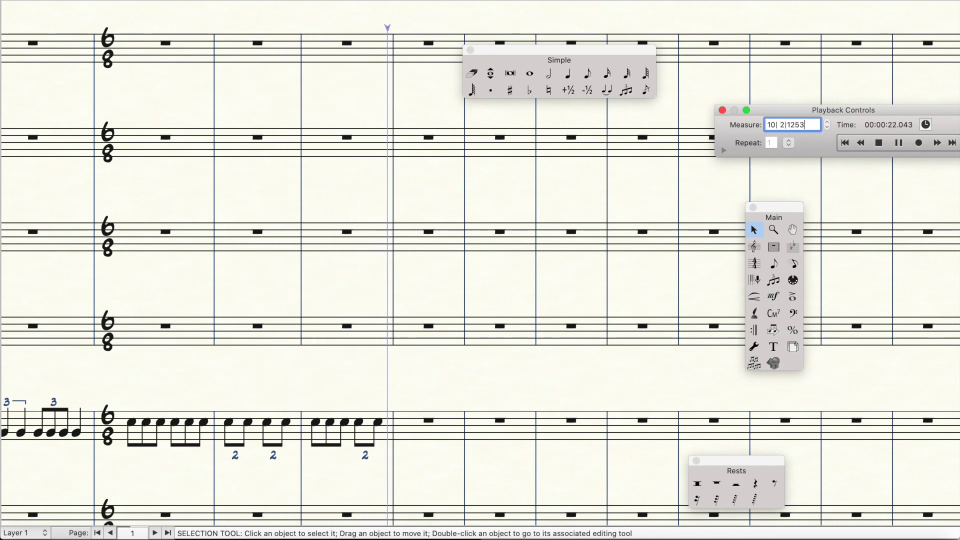
{"action": "left_click", "coordinate": [656, 226]}
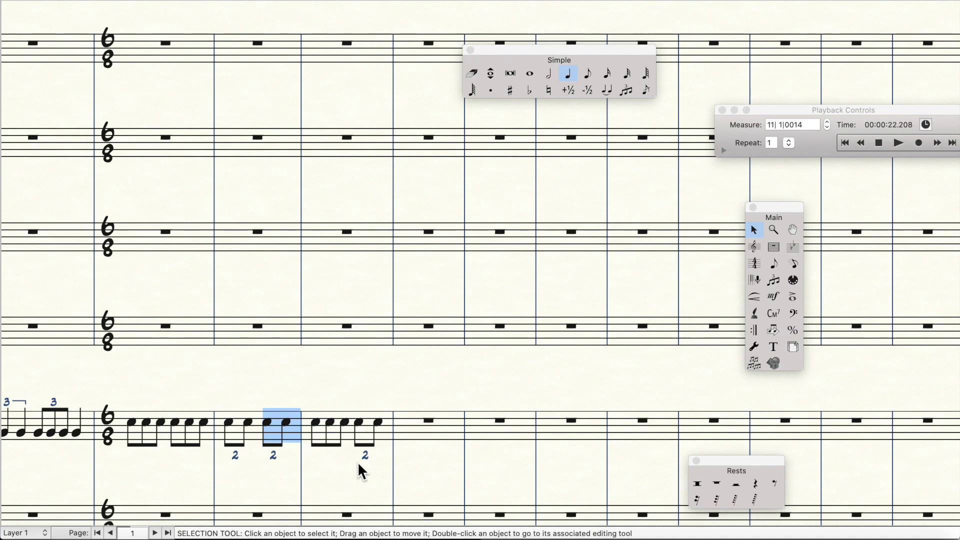
Step: Enter two quarter notes in measure 11 and make them a duplet of 2 Quarter(s) in the space of 3 Quarter(s)
{"action": "key", "text": "super+alt+1"}
{"action": "left_click", "coordinate": [423, 436]}
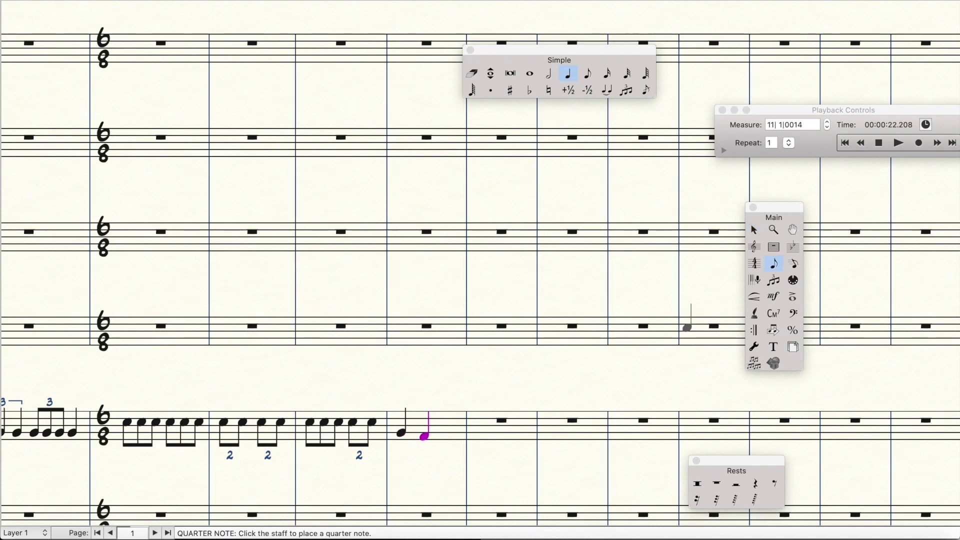
{"action": "left_click", "coordinate": [773, 281]}
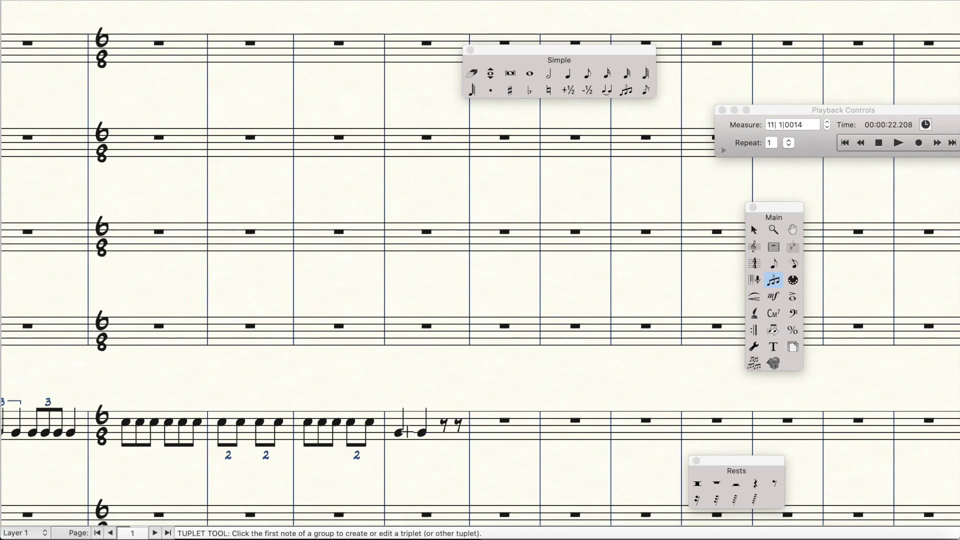
{"action": "left_click", "coordinate": [404, 433]}
{"action": "type", "text": "2"}
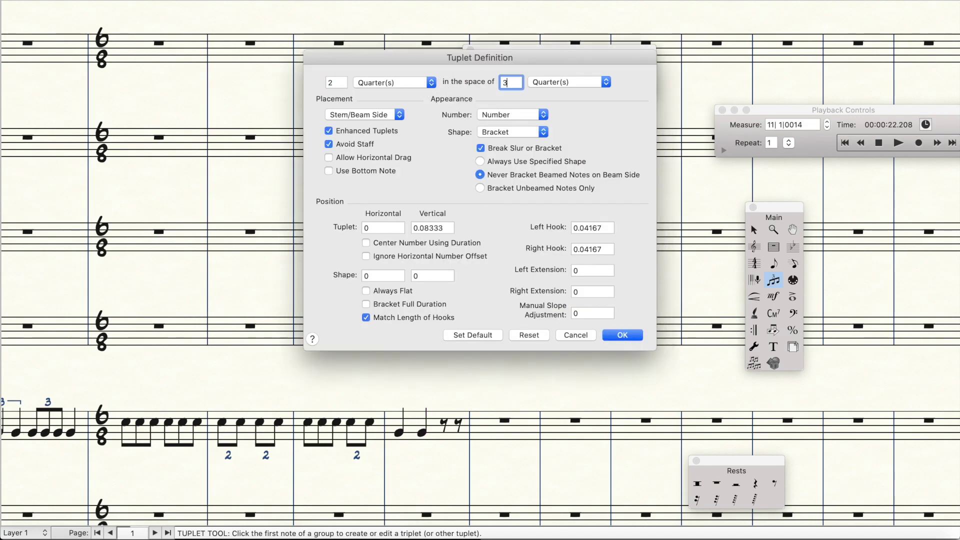
{"action": "left_click", "coordinate": [624, 335]}
Step: Enter three quarter notes in measure 12 and play back the 6/8 passage from measure 7
{"action": "left_click", "coordinate": [773, 263]}
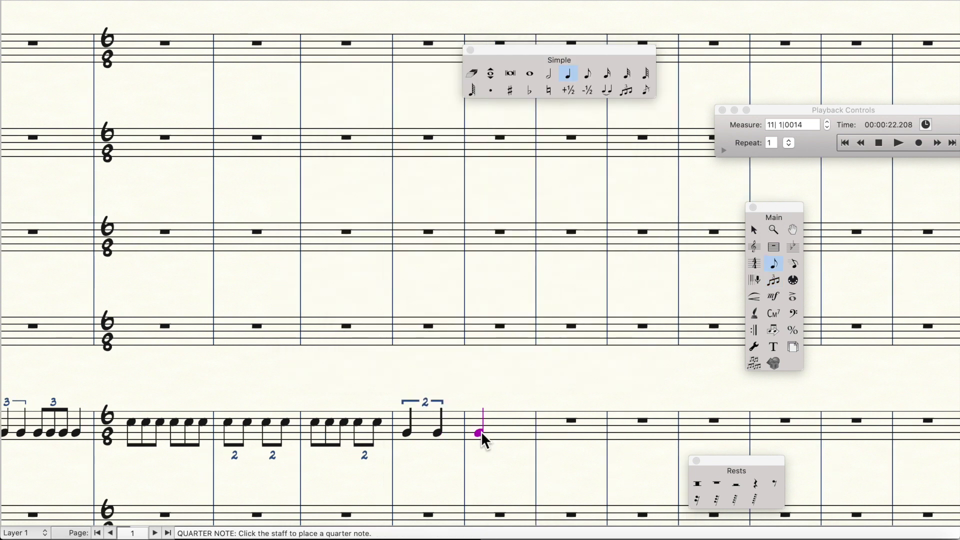
{"action": "left_click", "coordinate": [491, 432]}
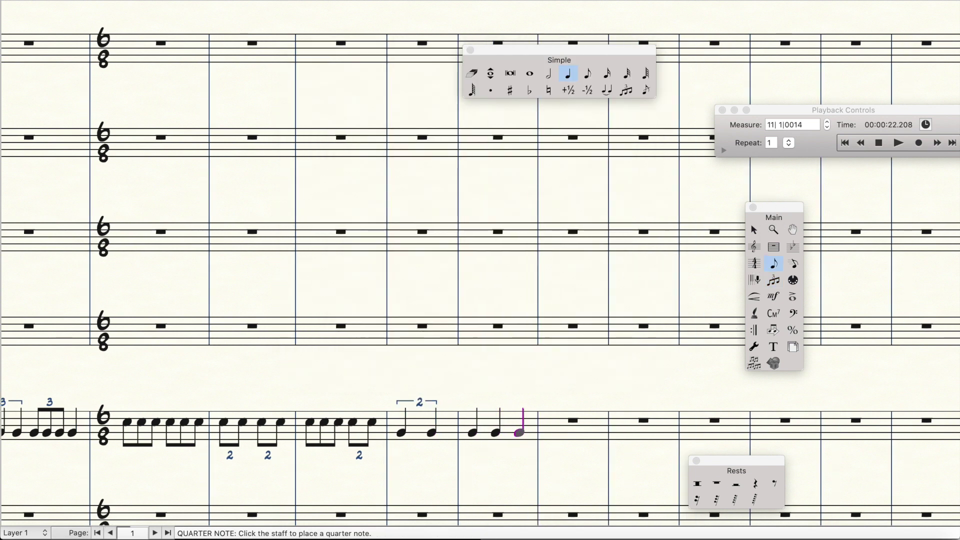
{"action": "scroll", "coordinate": [782, 196], "scroll_direction": "down", "scroll_amount": 2}
{"action": "scroll", "coordinate": [782, 197], "scroll_direction": "right", "scroll_amount": 3}
{"action": "left_click", "coordinate": [849, 142]}
{"action": "key", "text": "space"}
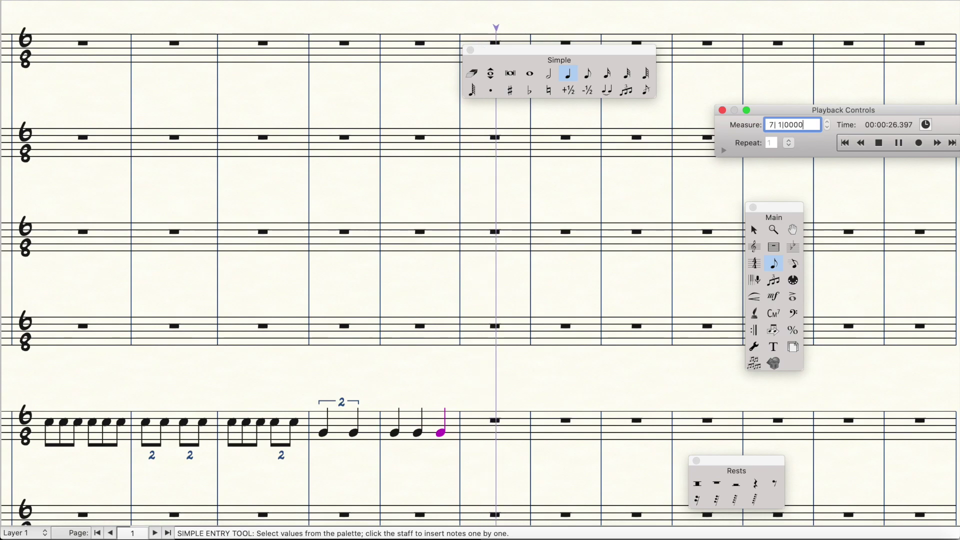
{"action": "left_click", "coordinate": [708, 142]}
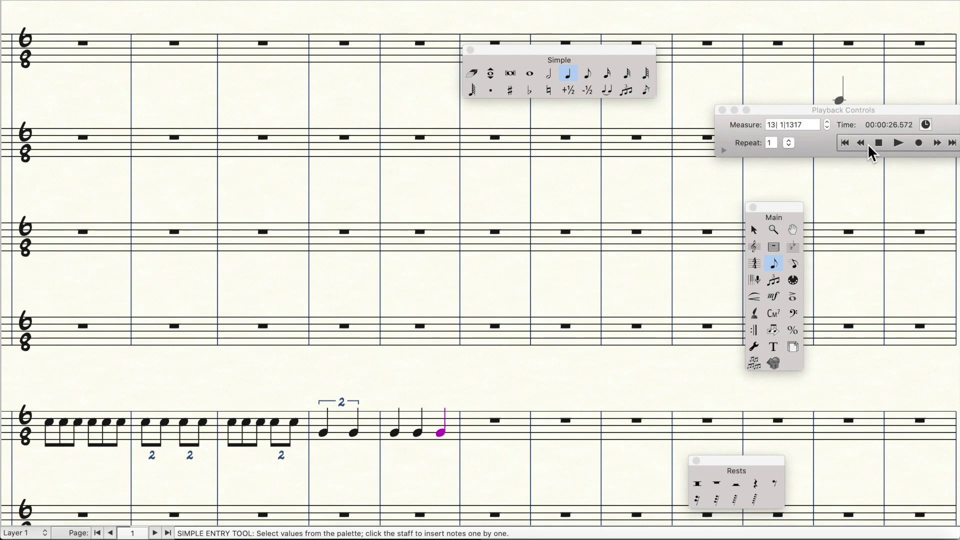
Step: Move the Main Tool Palette directly beneath the Simple Entry palette
{"action": "left_click_drag", "start_coordinate": [799, 205], "coordinate": [513, 115]}
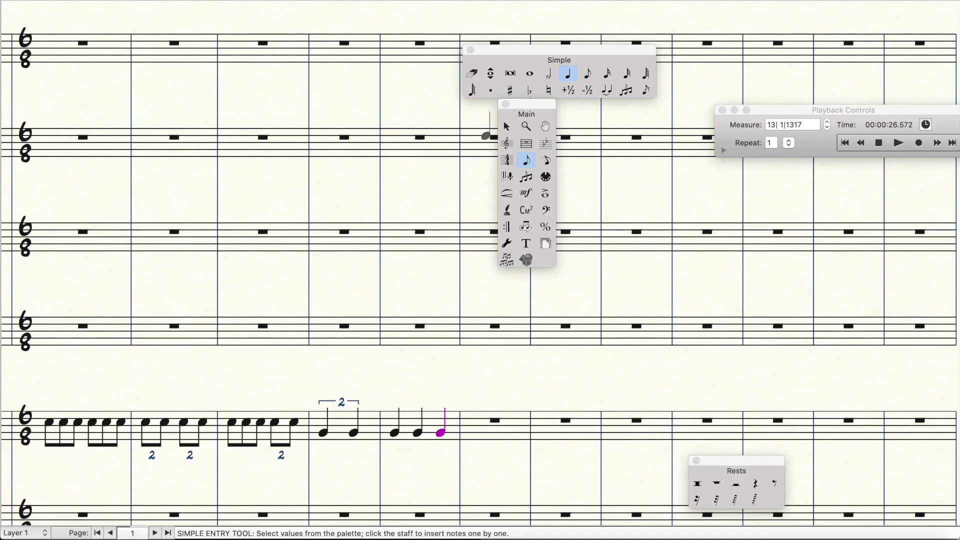
{"action": "scroll", "coordinate": [503, 121], "scroll_direction": "left", "scroll_amount": 5}
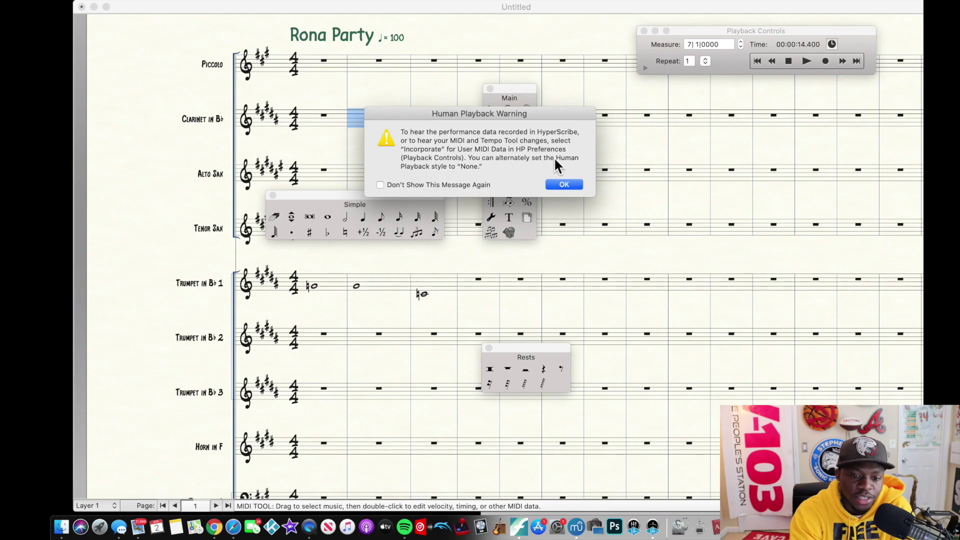
Step: Activate the Smart Shape tool and rearrange the Simple, Main and Shapes palettes around the Trumpet in B♭ 1 notes
{"action": "left_click", "coordinate": [563, 184]}
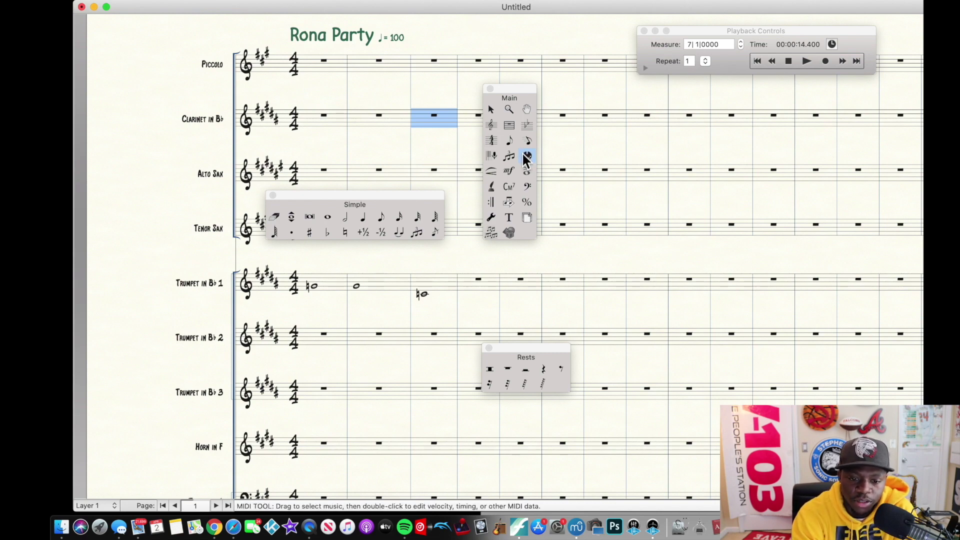
{"action": "left_click", "coordinate": [490, 171]}
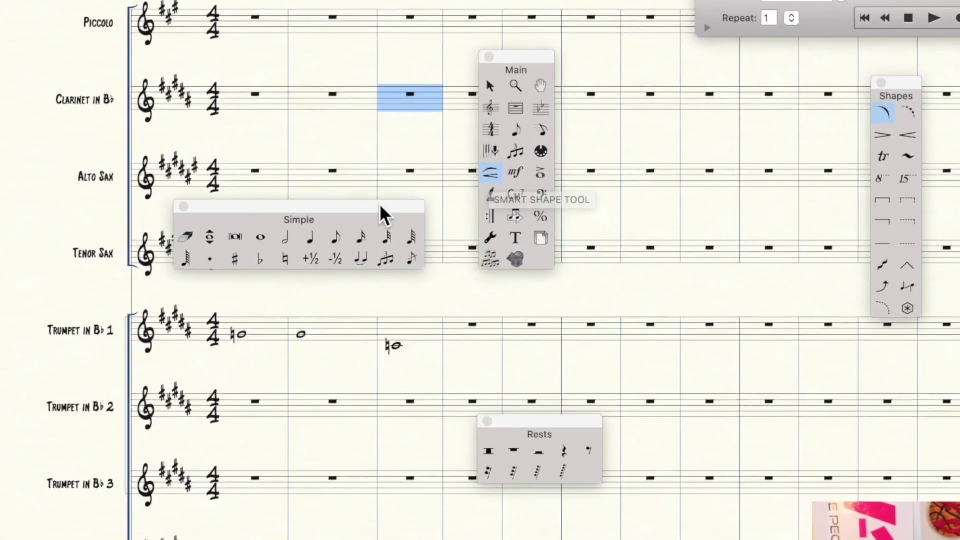
{"action": "left_click_drag", "start_coordinate": [381, 209], "coordinate": [925, 428]}
{"action": "left_click_drag", "start_coordinate": [528, 59], "coordinate": [668, 405]}
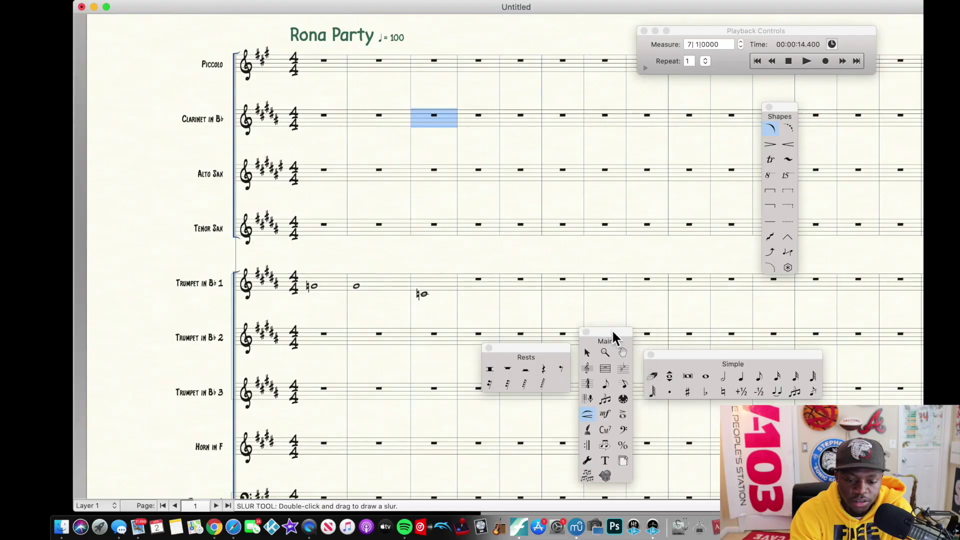
{"action": "left_click_drag", "start_coordinate": [612, 331], "coordinate": [606, 327]}
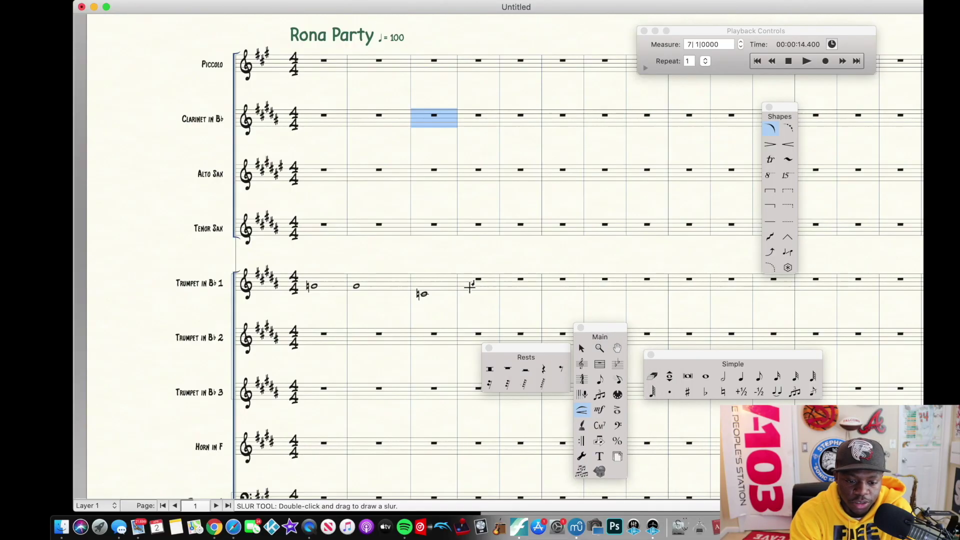
{"action": "left_click", "coordinate": [441, 286]}
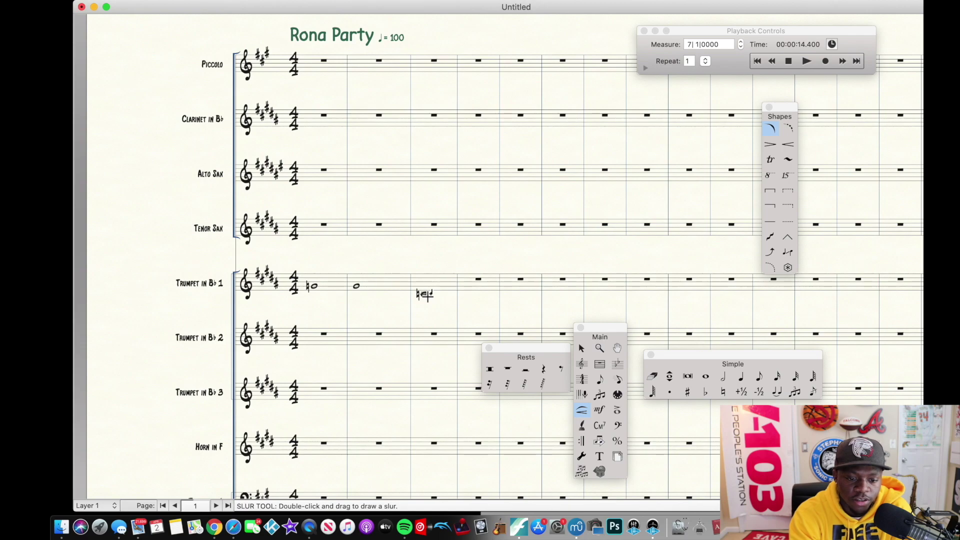
{"action": "left_click_drag", "start_coordinate": [783, 107], "coordinate": [299, 106]}
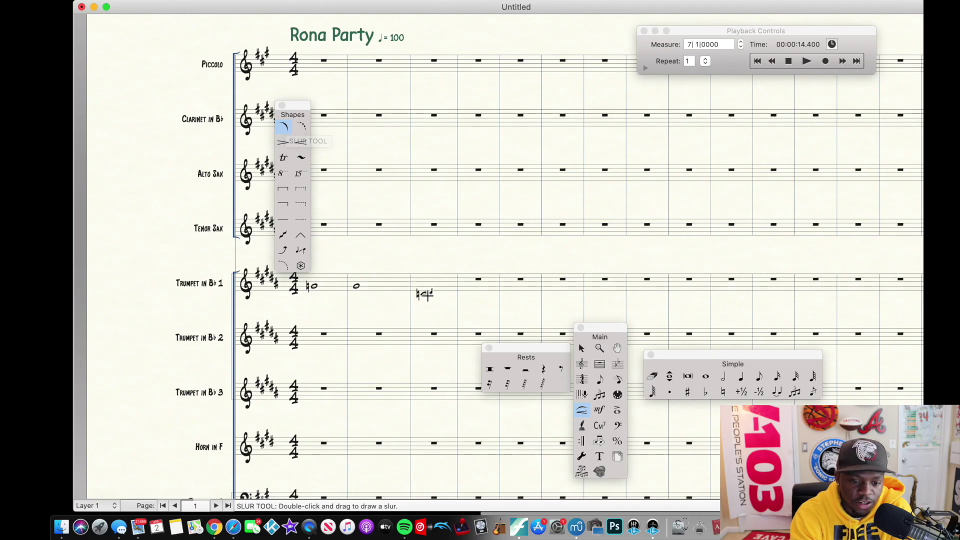
Step: Try a solid slur and a dashed slur between the measure 2 and measure 3 notes of Trumpet in B♭ 1, deleting each
{"action": "left_click_drag", "start_coordinate": [422, 295], "coordinate": [367, 295]}
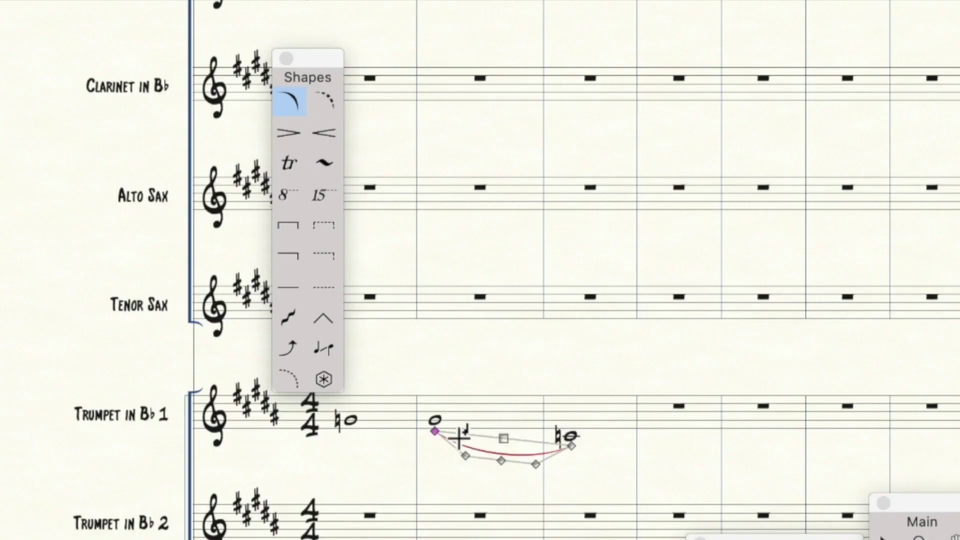
{"action": "left_click", "coordinate": [334, 98]}
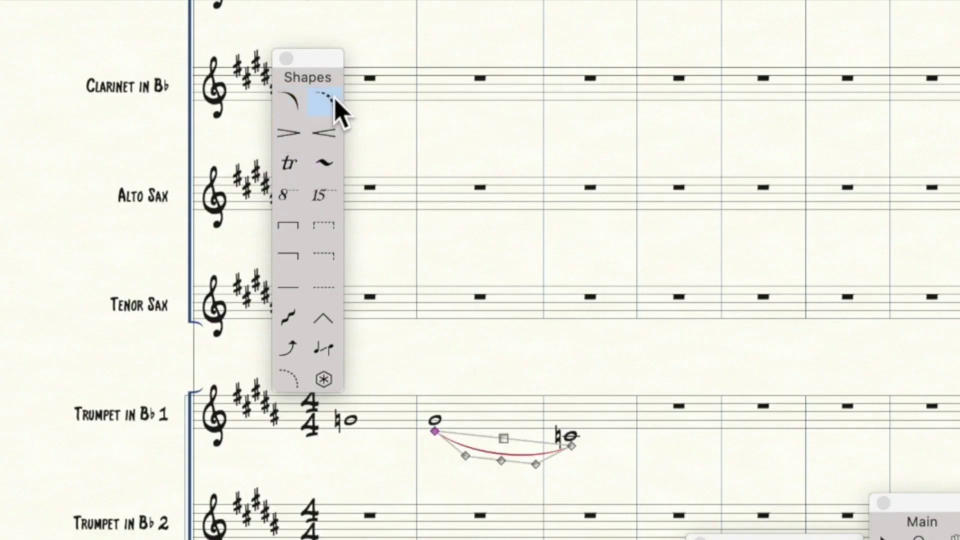
{"action": "left_click", "coordinate": [507, 447]}
{"action": "key", "text": "Delete"}
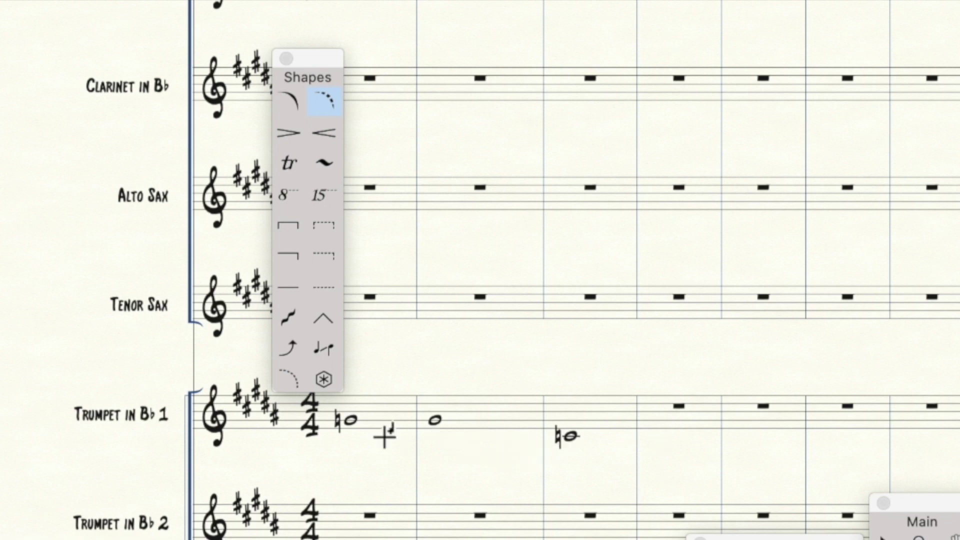
{"action": "double_click", "coordinate": [438, 426]}
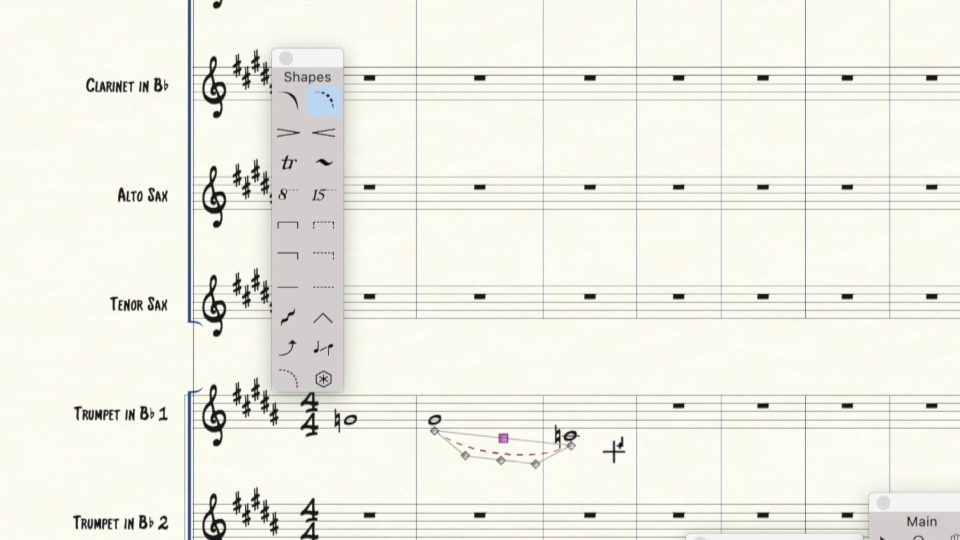
{"action": "key", "text": "Delete"}
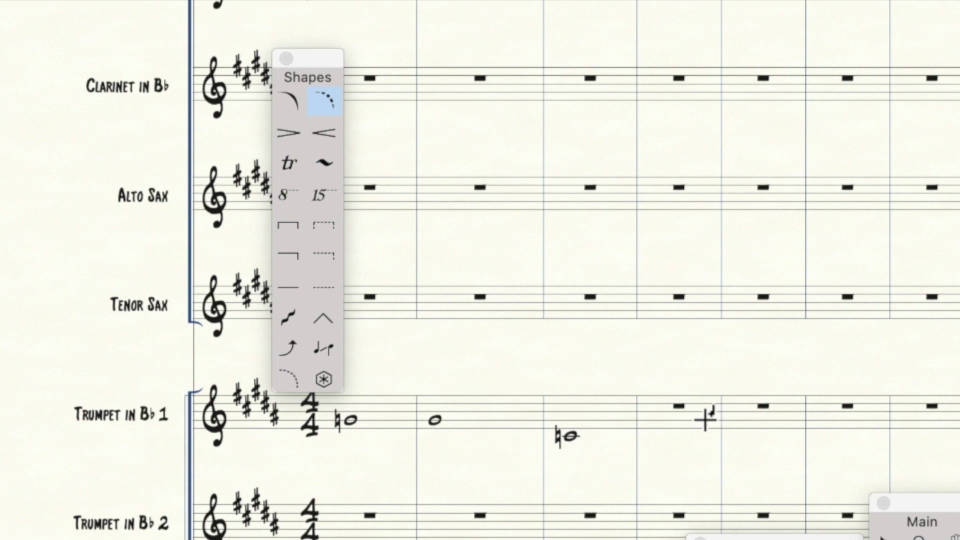
Step: Draw a decrescendo hairpin below measure 2 of Trumpet in B♭ 1, widen its opening, and delete it
{"action": "left_click", "coordinate": [288, 132]}
{"action": "left_click_drag", "start_coordinate": [441, 461], "coordinate": [533, 460]}
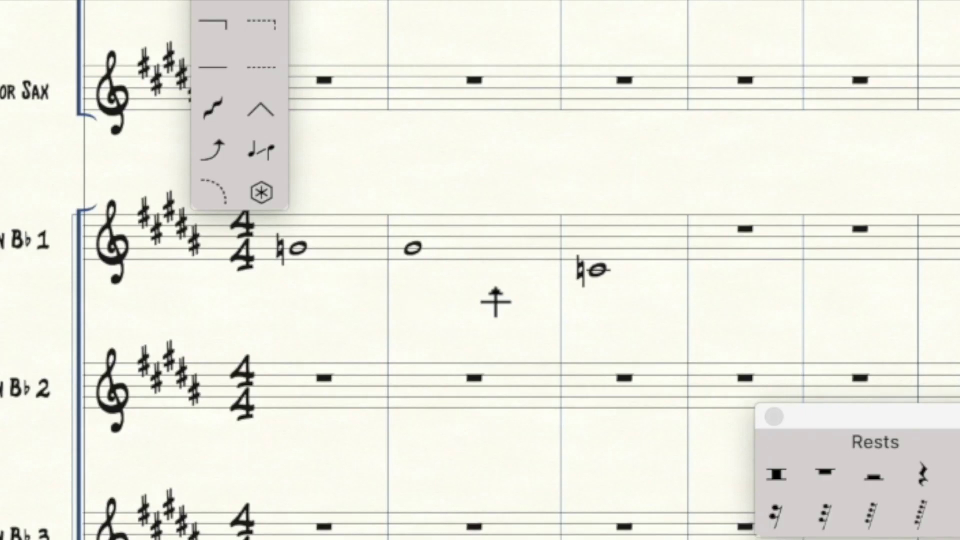
{"action": "left_click_drag", "start_coordinate": [547, 303], "coordinate": [959, 295]}
{"action": "left_click_drag", "start_coordinate": [694, 313], "coordinate": [529, 328]}
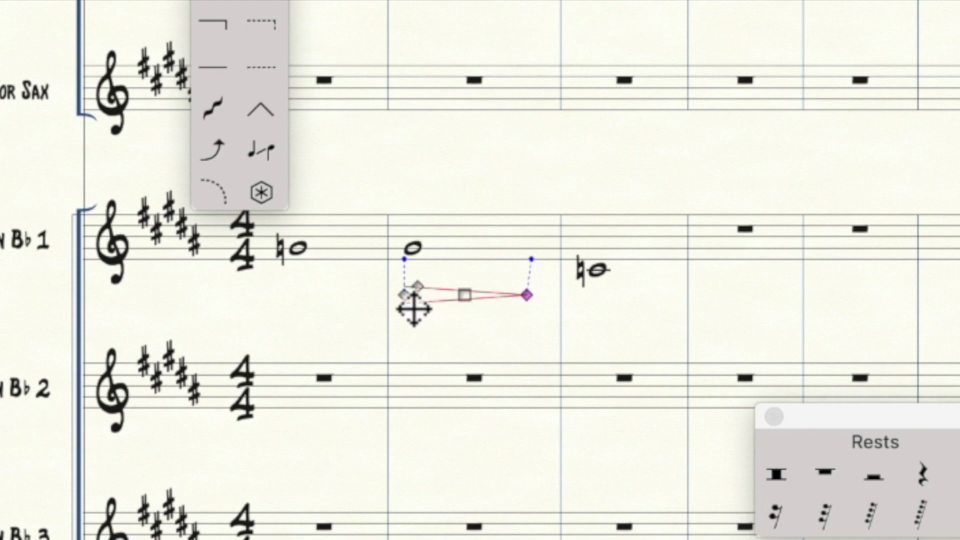
{"action": "left_click_drag", "start_coordinate": [427, 293], "coordinate": [481, 286]}
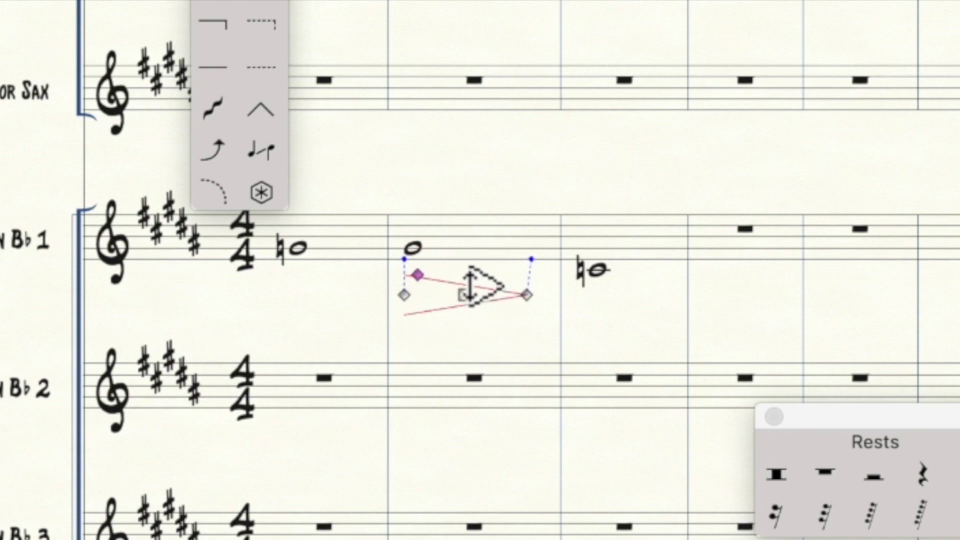
{"action": "key", "text": "Delete"}
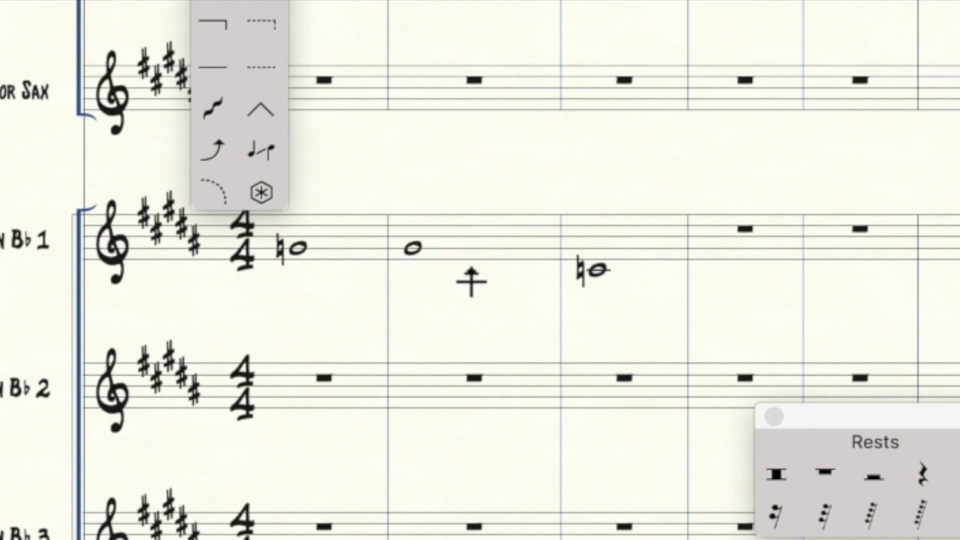
Step: Draw a trill with extension below the measure 2 note of Trumpet in B♭ 1, play it back, and remove it
{"action": "left_click", "coordinate": [282, 157]}
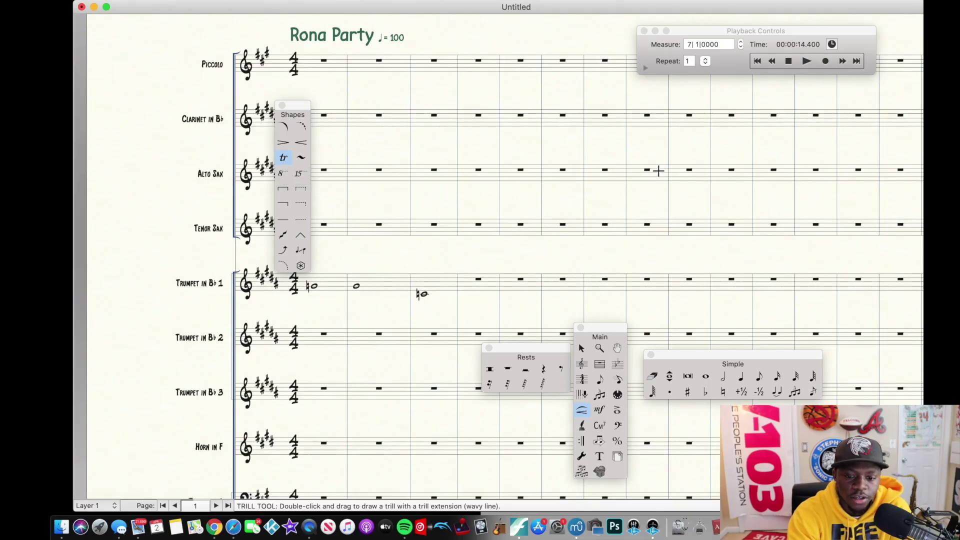
{"action": "double_click", "coordinate": [365, 285]}
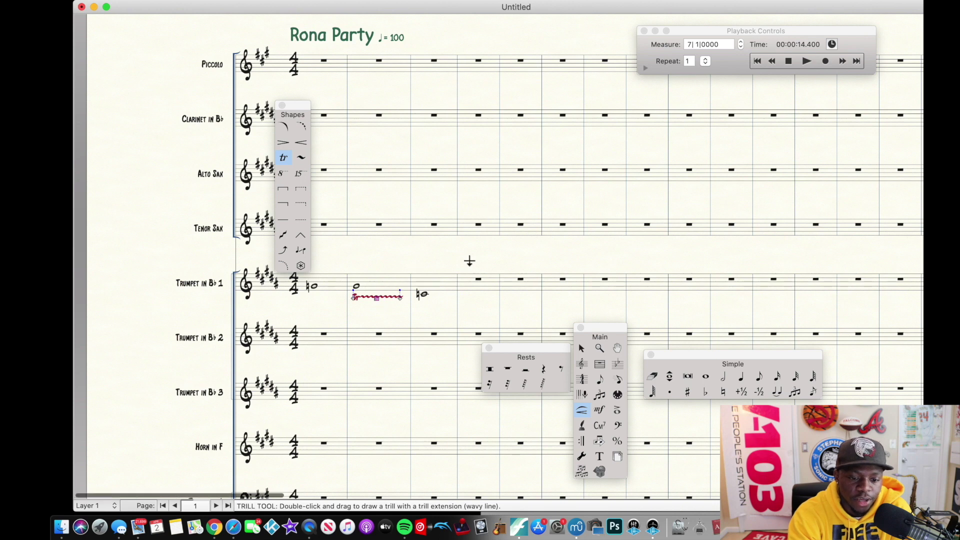
{"action": "left_click", "coordinate": [758, 60]}
{"action": "key", "text": "space"}
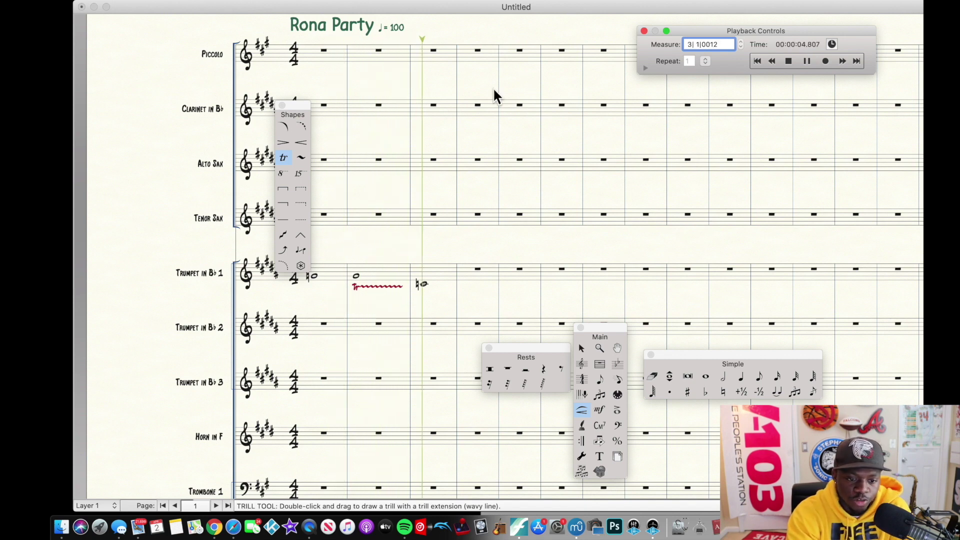
{"action": "left_click", "coordinate": [306, 173]}
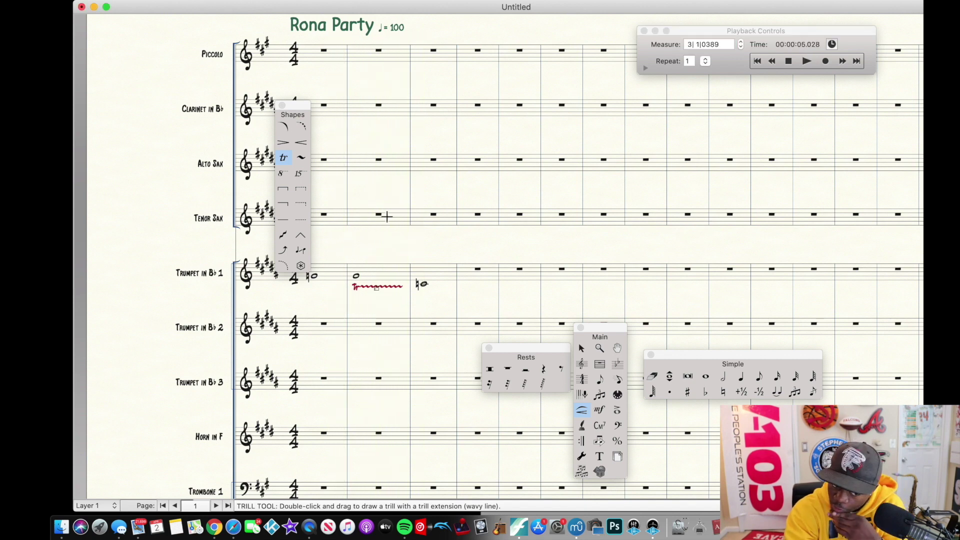
{"action": "left_click", "coordinate": [299, 160]}
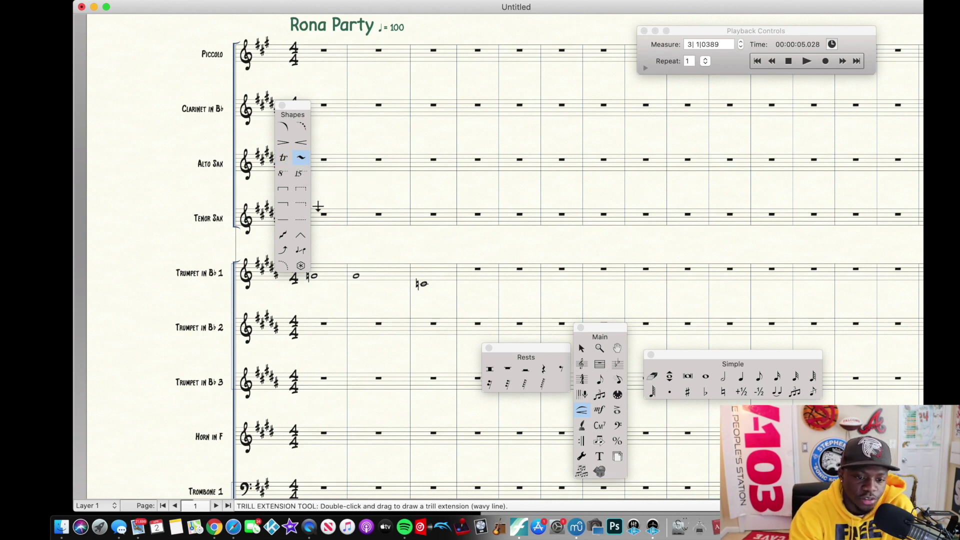
Step: Draw an 8va line below the measure 2 note of Trumpet in B♭ 1, play it back, and delete it
{"action": "left_click", "coordinate": [283, 173]}
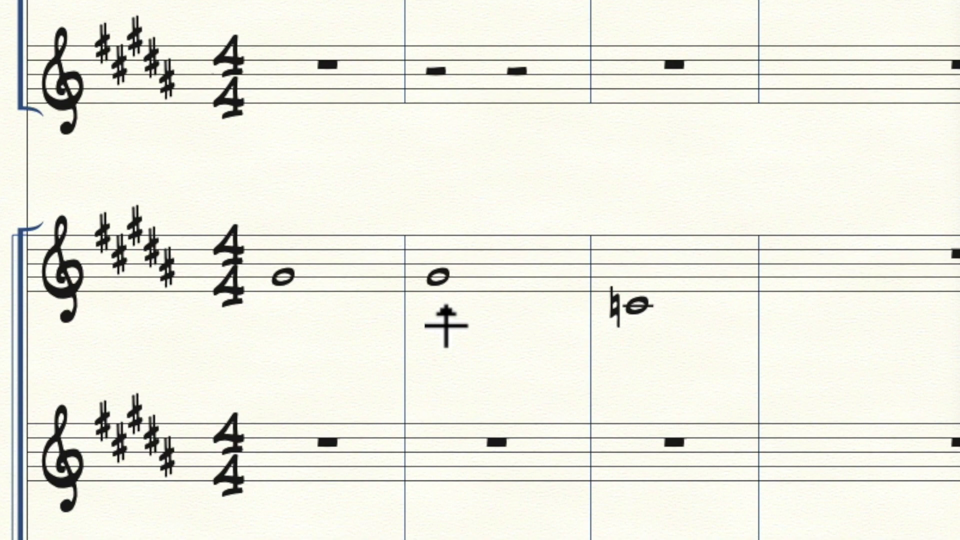
{"action": "left_click_drag", "start_coordinate": [446, 326], "coordinate": [588, 313]}
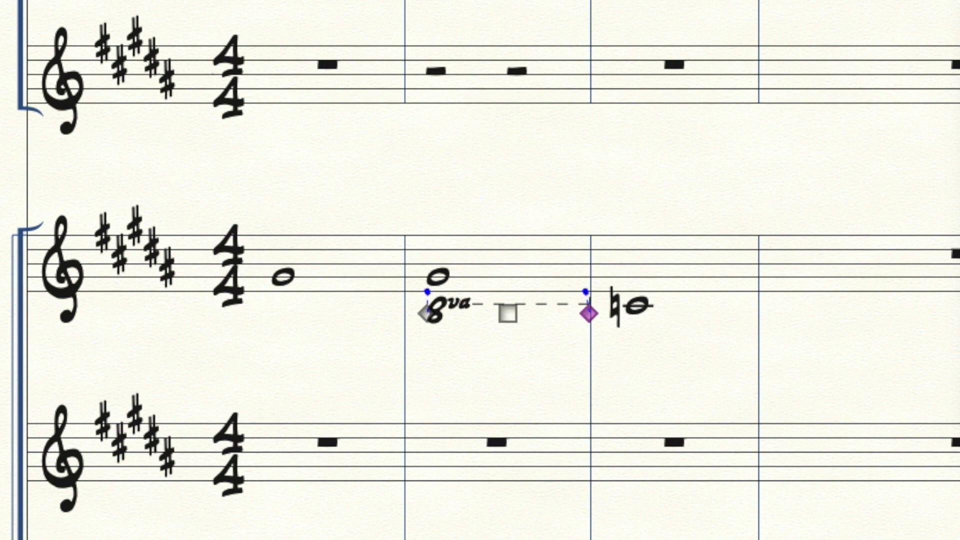
{"action": "key", "text": "Escape"}
{"action": "key", "text": "space"}
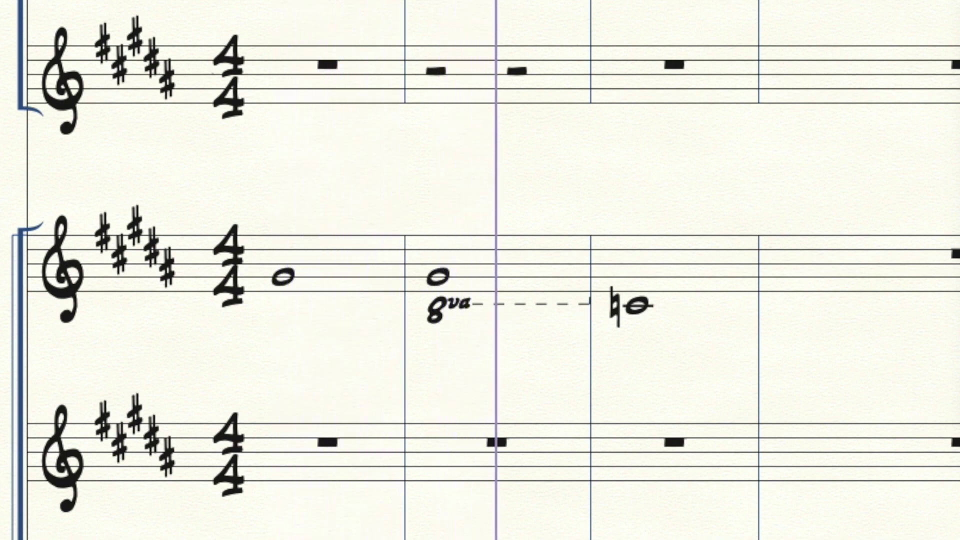
{"action": "key", "text": "space"}
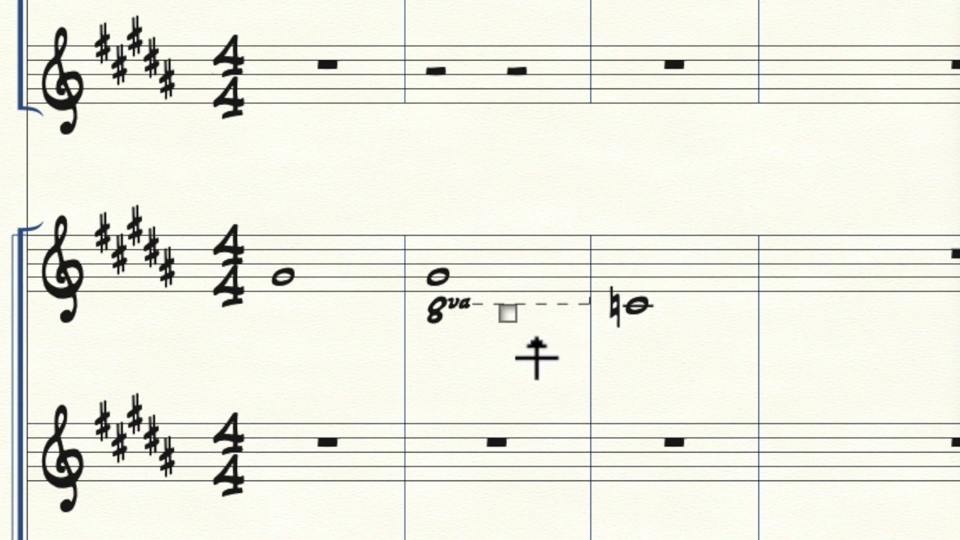
{"action": "left_click_drag", "start_coordinate": [522, 330], "coordinate": [525, 259]}
{"action": "key", "text": "Delete"}
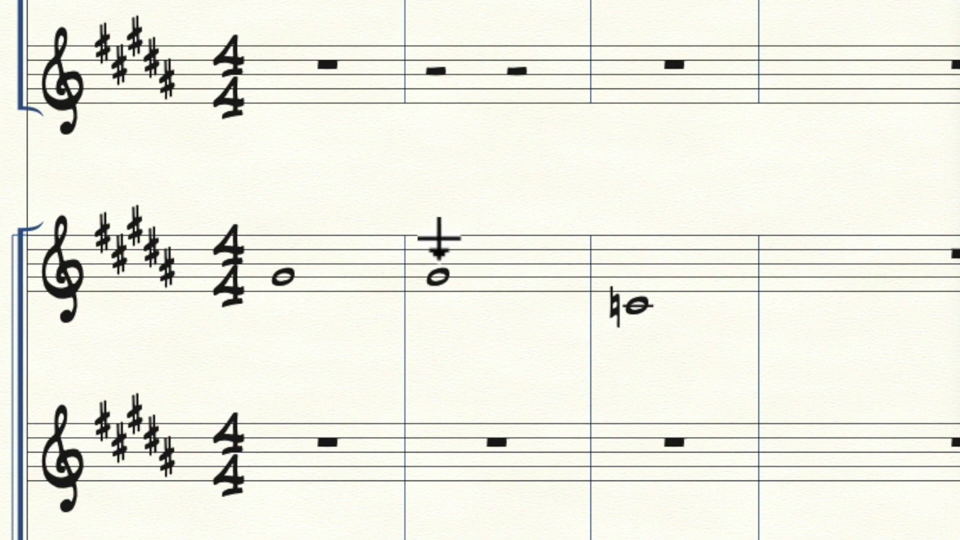
Step: Draw an 8va line above the measure 2 note of Trumpet in B♭ 1, spanning the measure
{"action": "left_click_drag", "start_coordinate": [434, 239], "coordinate": [580, 231]}
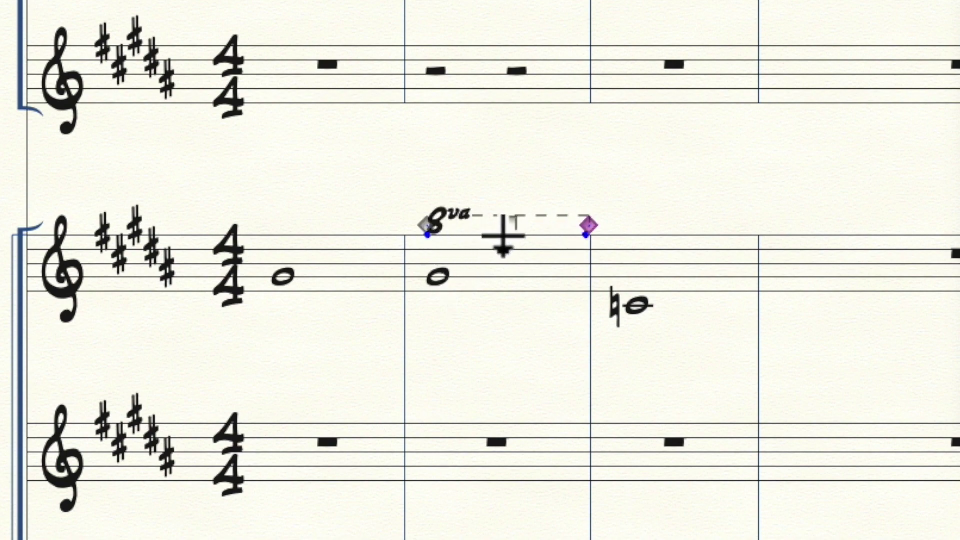
Step: Play back the 8va line above measure 2 of Trumpet in B♭ 1 and delete it
{"action": "key", "text": "Escape"}
{"action": "key", "text": "space"}
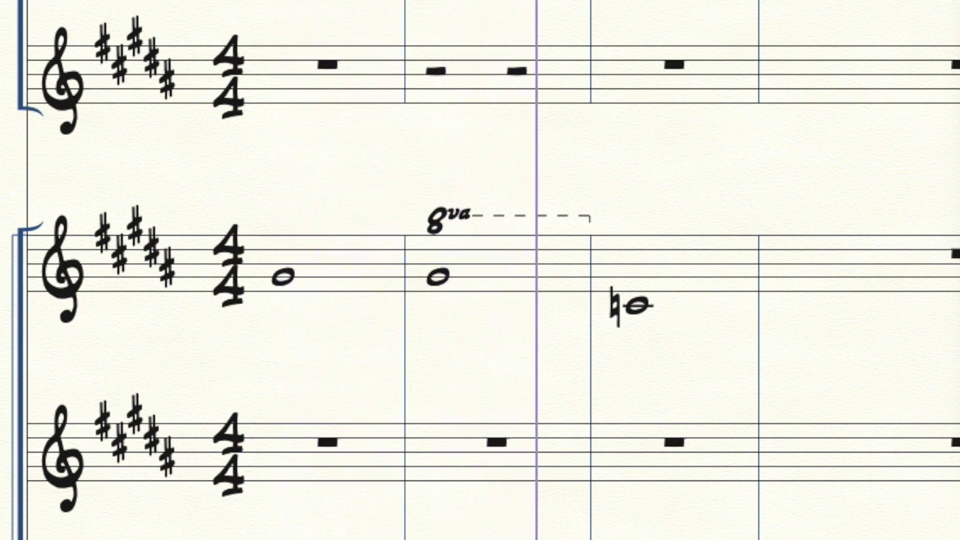
{"action": "key", "text": "space"}
{"action": "left_click", "coordinate": [508, 225]}
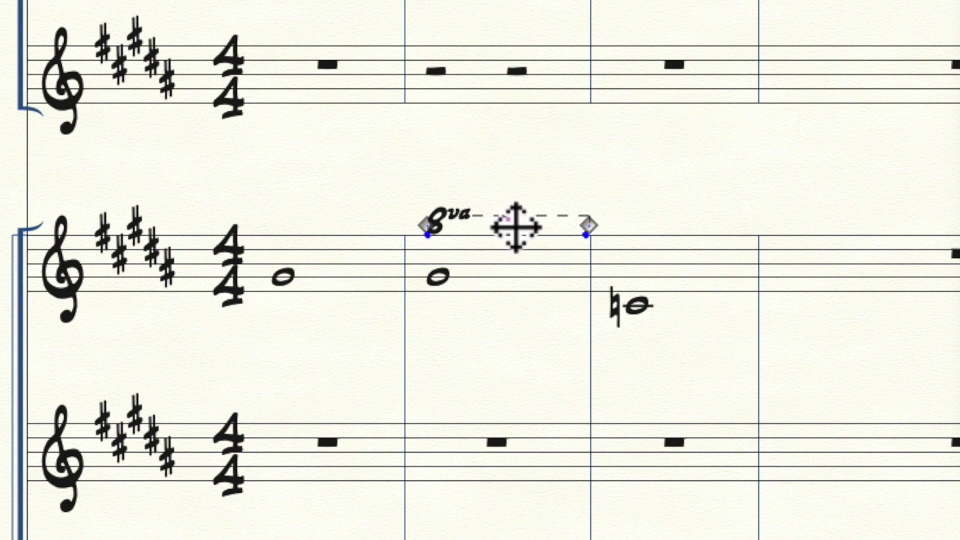
{"action": "key", "text": "Delete"}
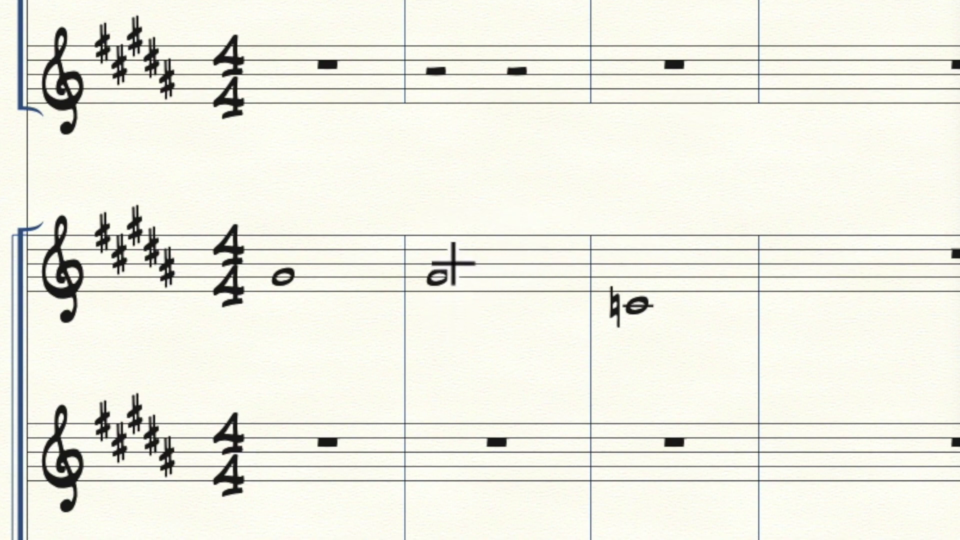
Step: Draw a 15ma line below the measure 2 note of Trumpet in B♭ 1, play it back, and delete it
{"action": "left_click_drag", "start_coordinate": [444, 309], "coordinate": [583, 312]}
{"action": "key", "text": "space"}
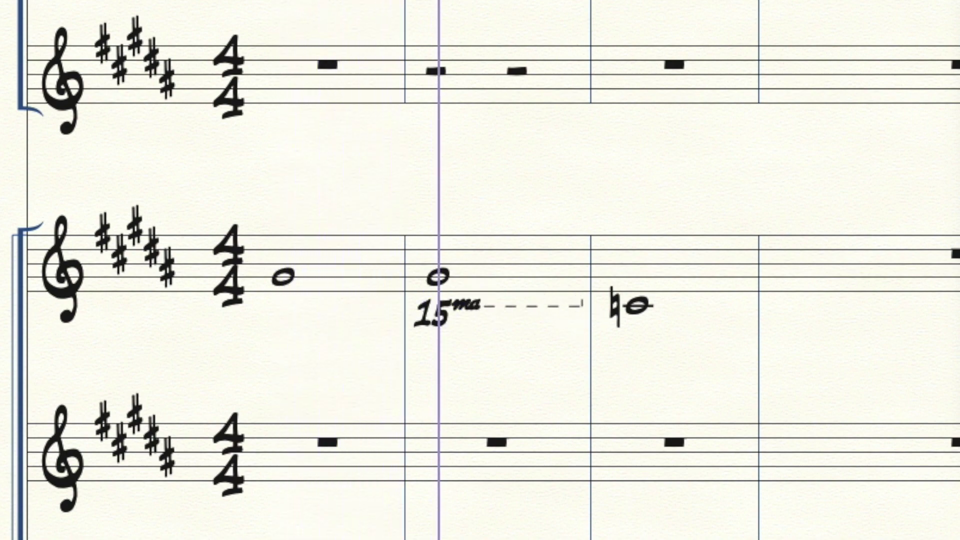
{"action": "key", "text": "space"}
{"action": "left_click", "coordinate": [514, 332]}
{"action": "key", "text": "Delete"}
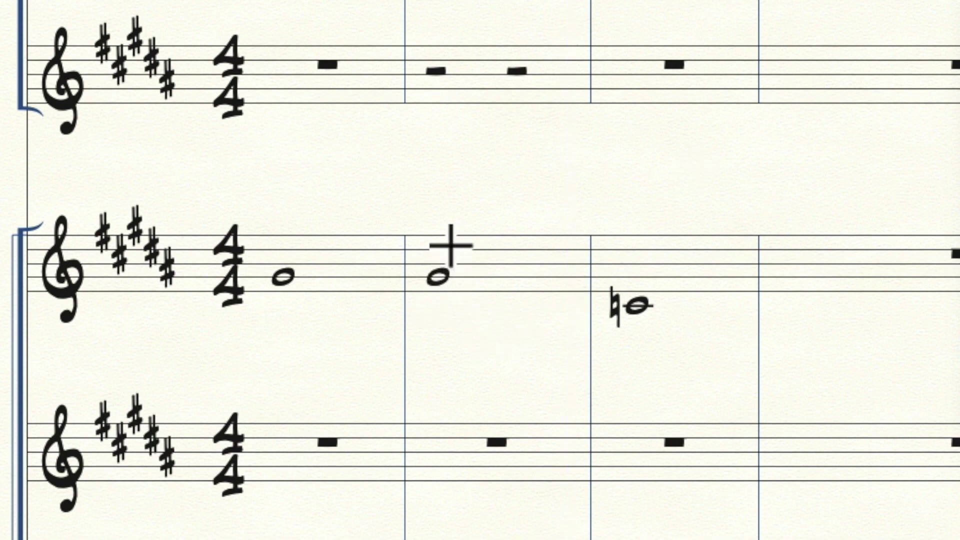
Step: Place a 15ma line above the measure 2 note of Trumpet in B♭ 1, play it back, and delete it
{"action": "key", "text": "ctrl+z"}
{"action": "key", "text": "Escape"}
{"action": "key", "text": "space"}
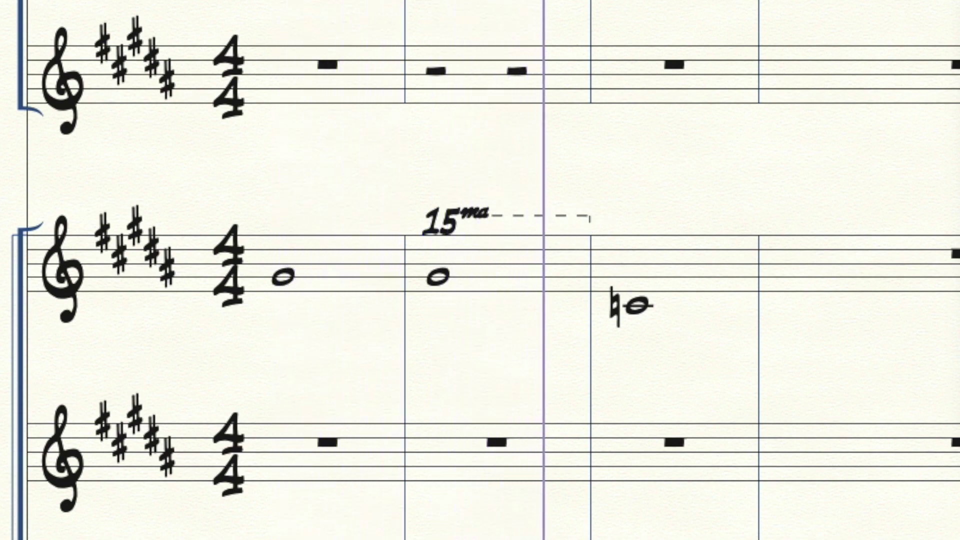
{"action": "key", "text": "space"}
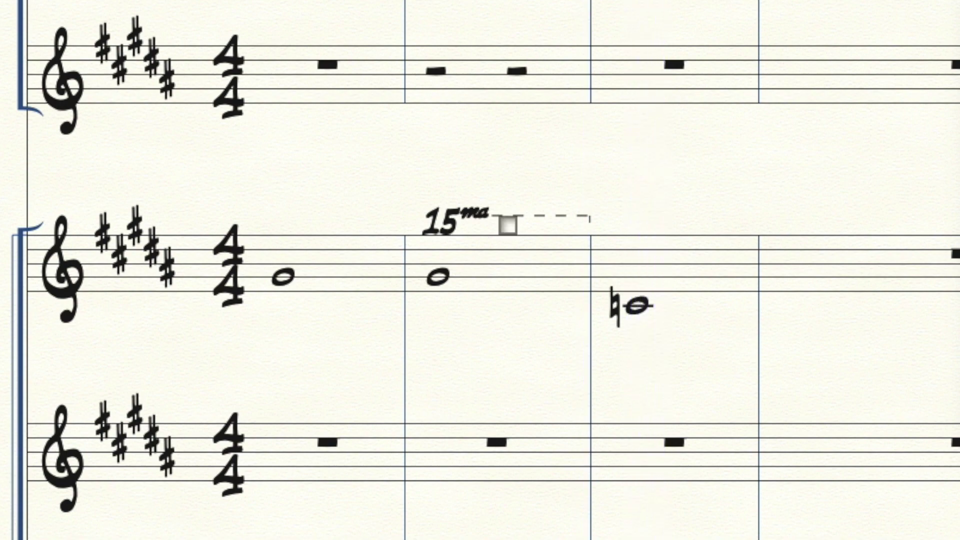
{"action": "left_click_drag", "start_coordinate": [526, 239], "coordinate": [520, 343]}
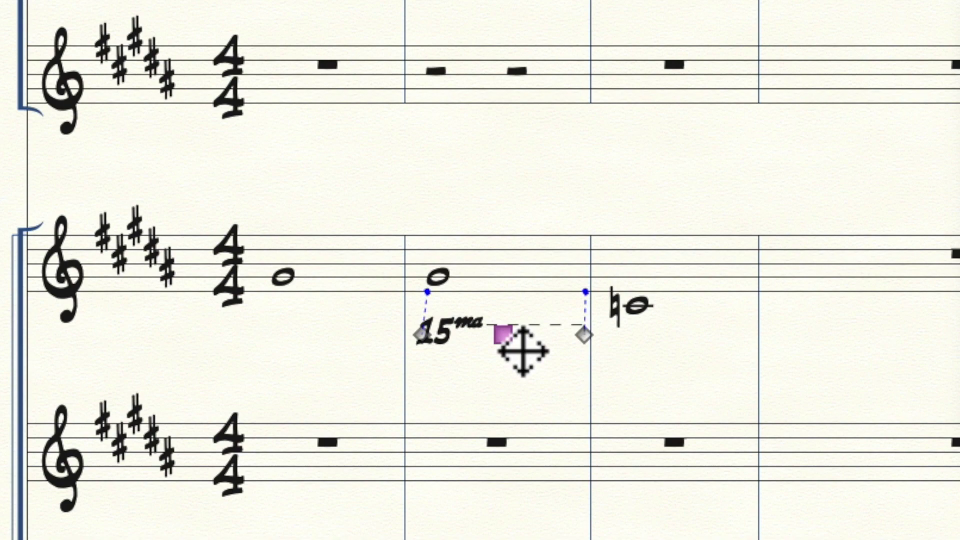
{"action": "key", "text": "Delete"}
Step: Draw a solid bracket line below measures 3 and 4 of Trumpet in B♭ 1 and delete it
{"action": "left_click", "coordinate": [460, 239]}
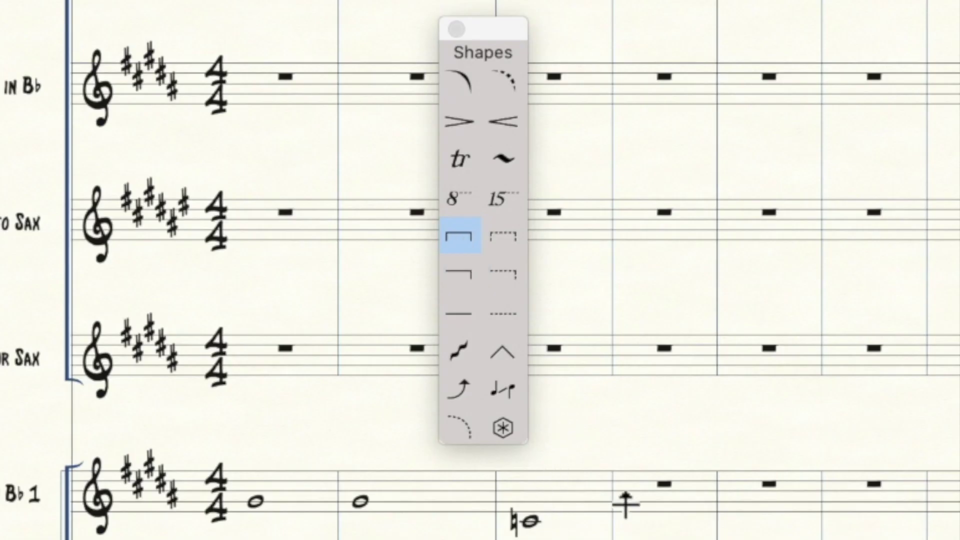
{"action": "left_click_drag", "start_coordinate": [545, 513], "coordinate": [673, 512]}
{"action": "left_click_drag", "start_coordinate": [727, 420], "coordinate": [728, 419]}
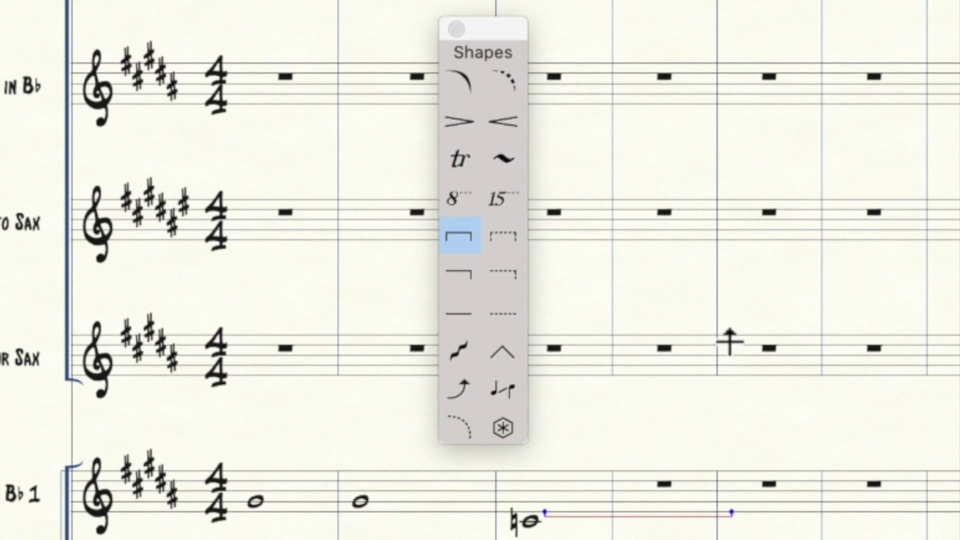
{"action": "key", "text": "Delete"}
Step: Draw a glissando from the measure 1 note to the measure 2 note of Trumpet in B♭ 1
{"action": "left_click", "coordinate": [469, 350]}
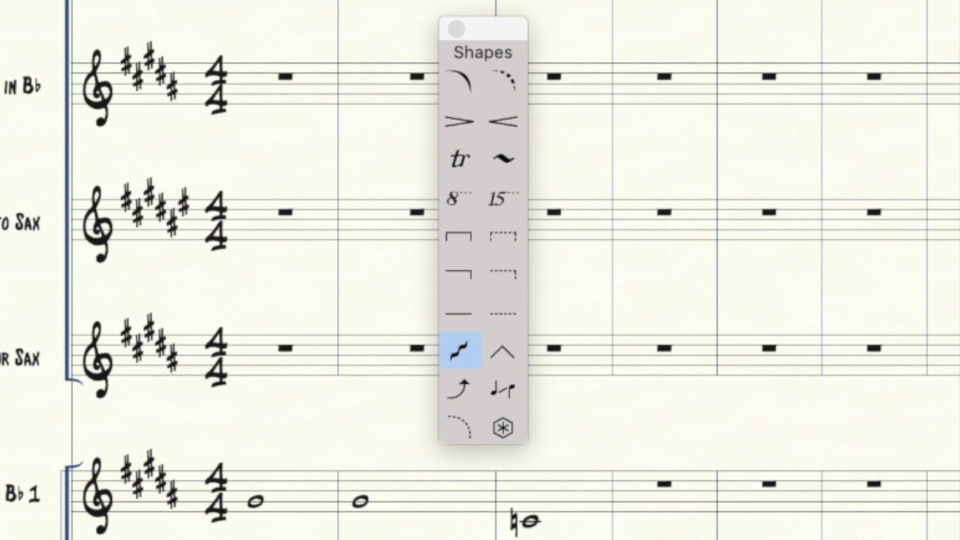
{"action": "left_click_drag", "start_coordinate": [372, 500], "coordinate": [517, 522]}
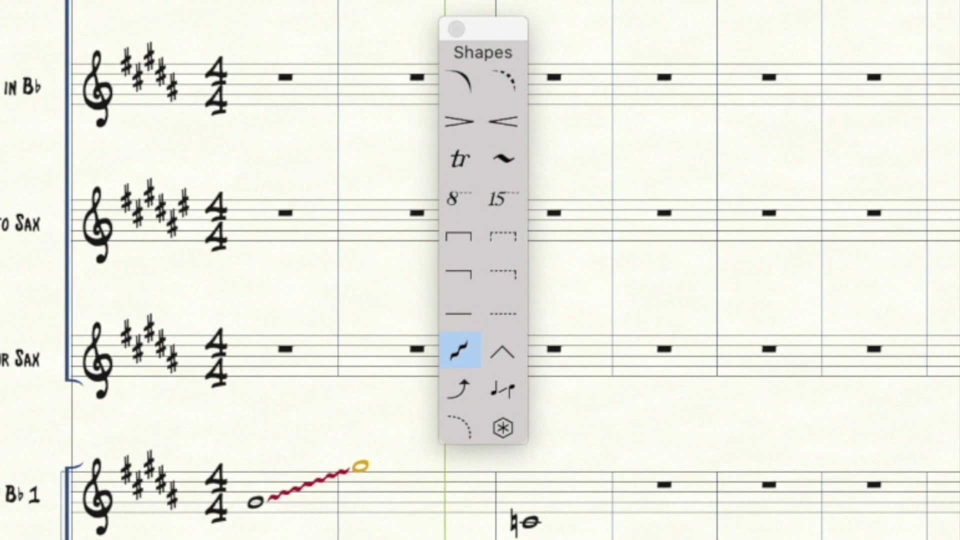
Step: Draw a bend hat from the measure 2 note to the measure 3 note of Trumpet in B♭ 1 and play it back
{"action": "left_click", "coordinate": [503, 352]}
{"action": "left_click_drag", "start_coordinate": [361, 466], "coordinate": [440, 450]}
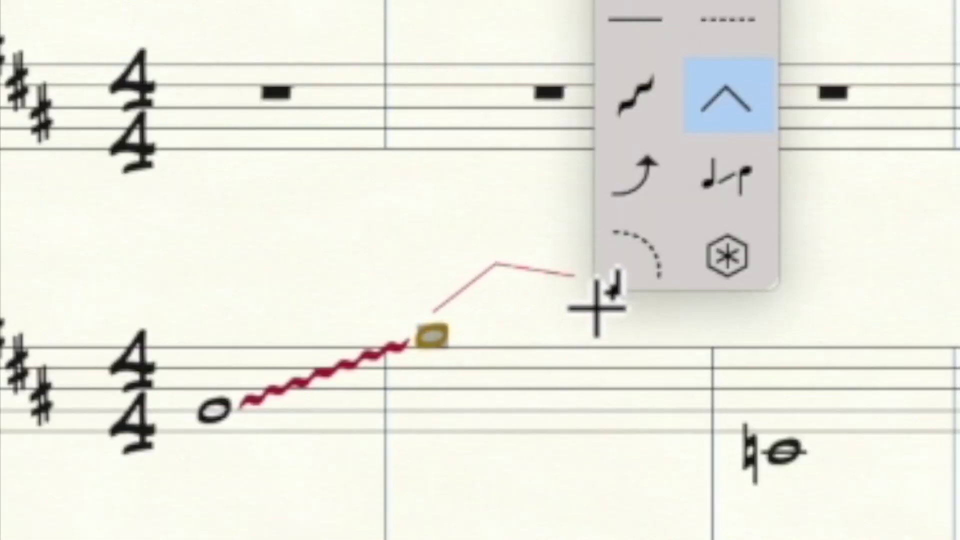
{"action": "left_click_drag", "start_coordinate": [596, 309], "coordinate": [752, 440]}
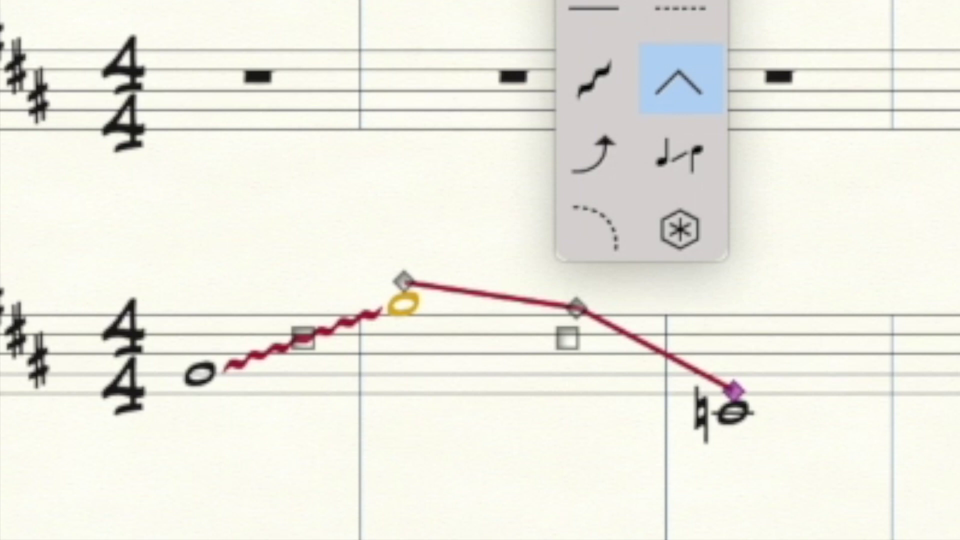
{"action": "key", "text": "Escape"}
{"action": "key", "text": "space"}
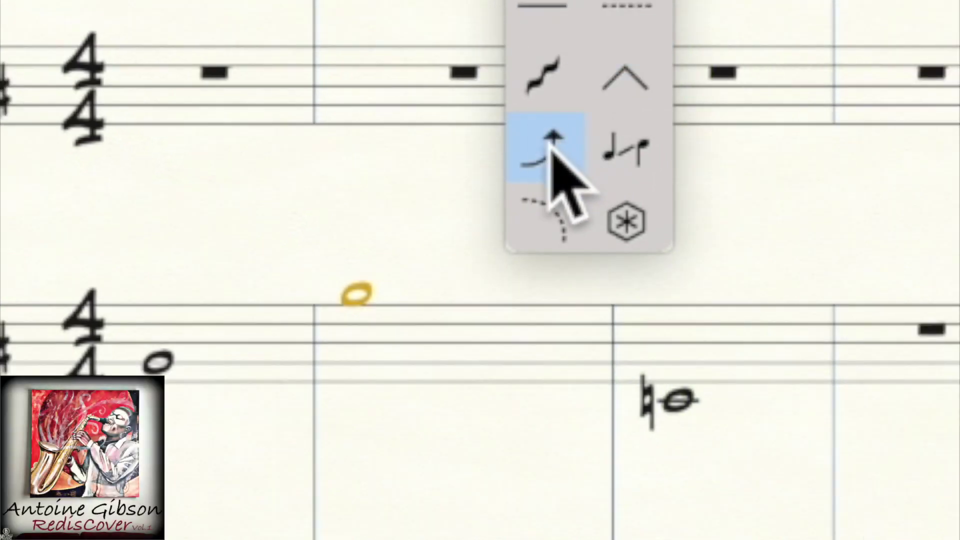
Step: Draw a guitar bend curve from the measure 1 note to the measure 2 note and switch to the Custom Line tool
{"action": "left_click_drag", "start_coordinate": [213, 357], "coordinate": [338, 286]}
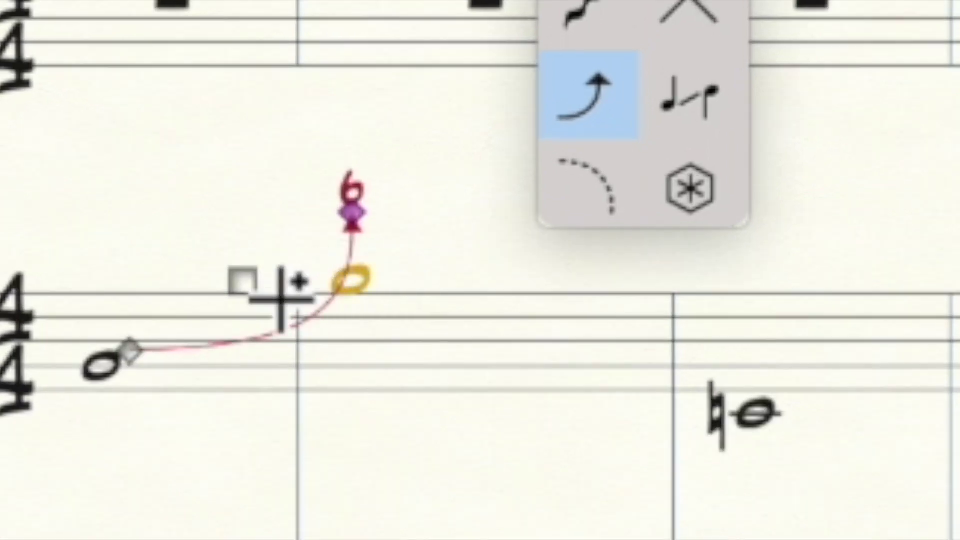
{"action": "left_click", "coordinate": [713, 112]}
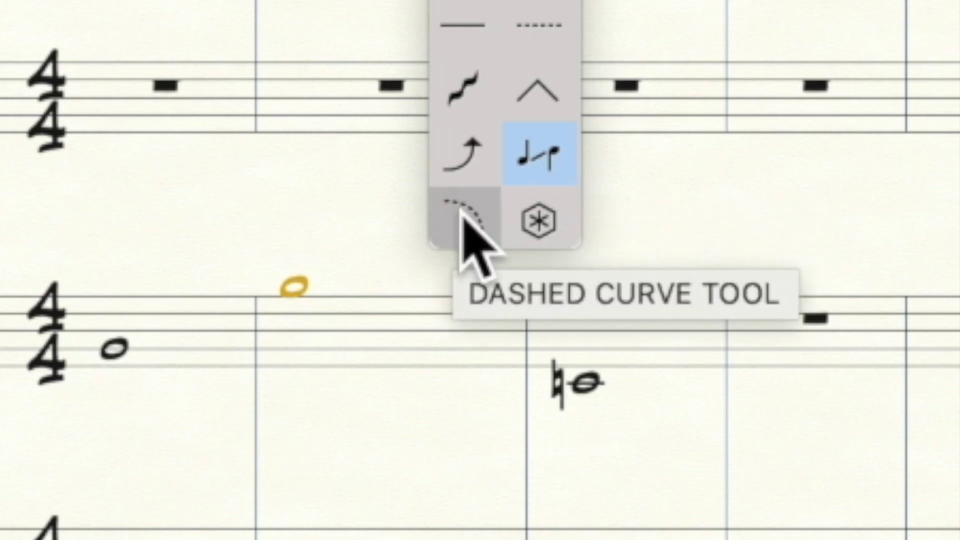
{"action": "left_click", "coordinate": [527, 227]}
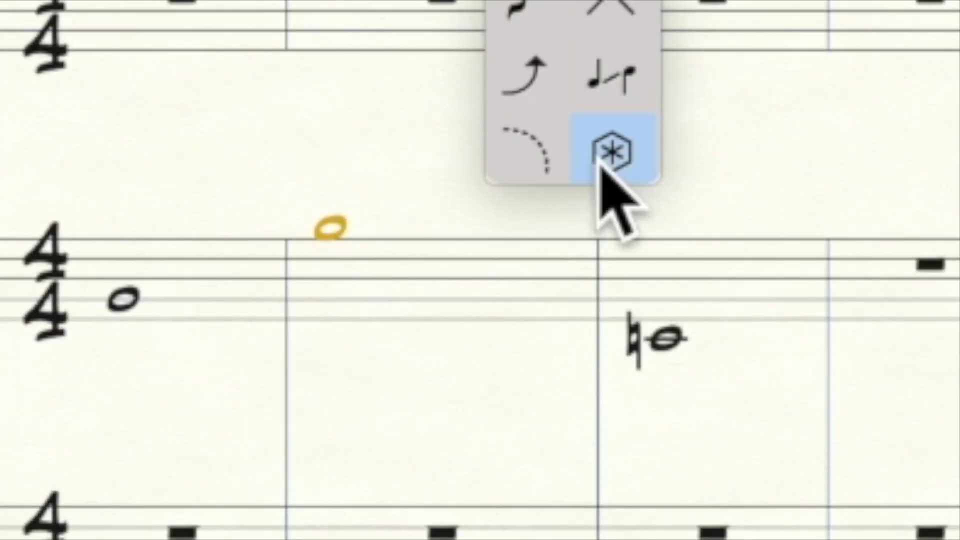